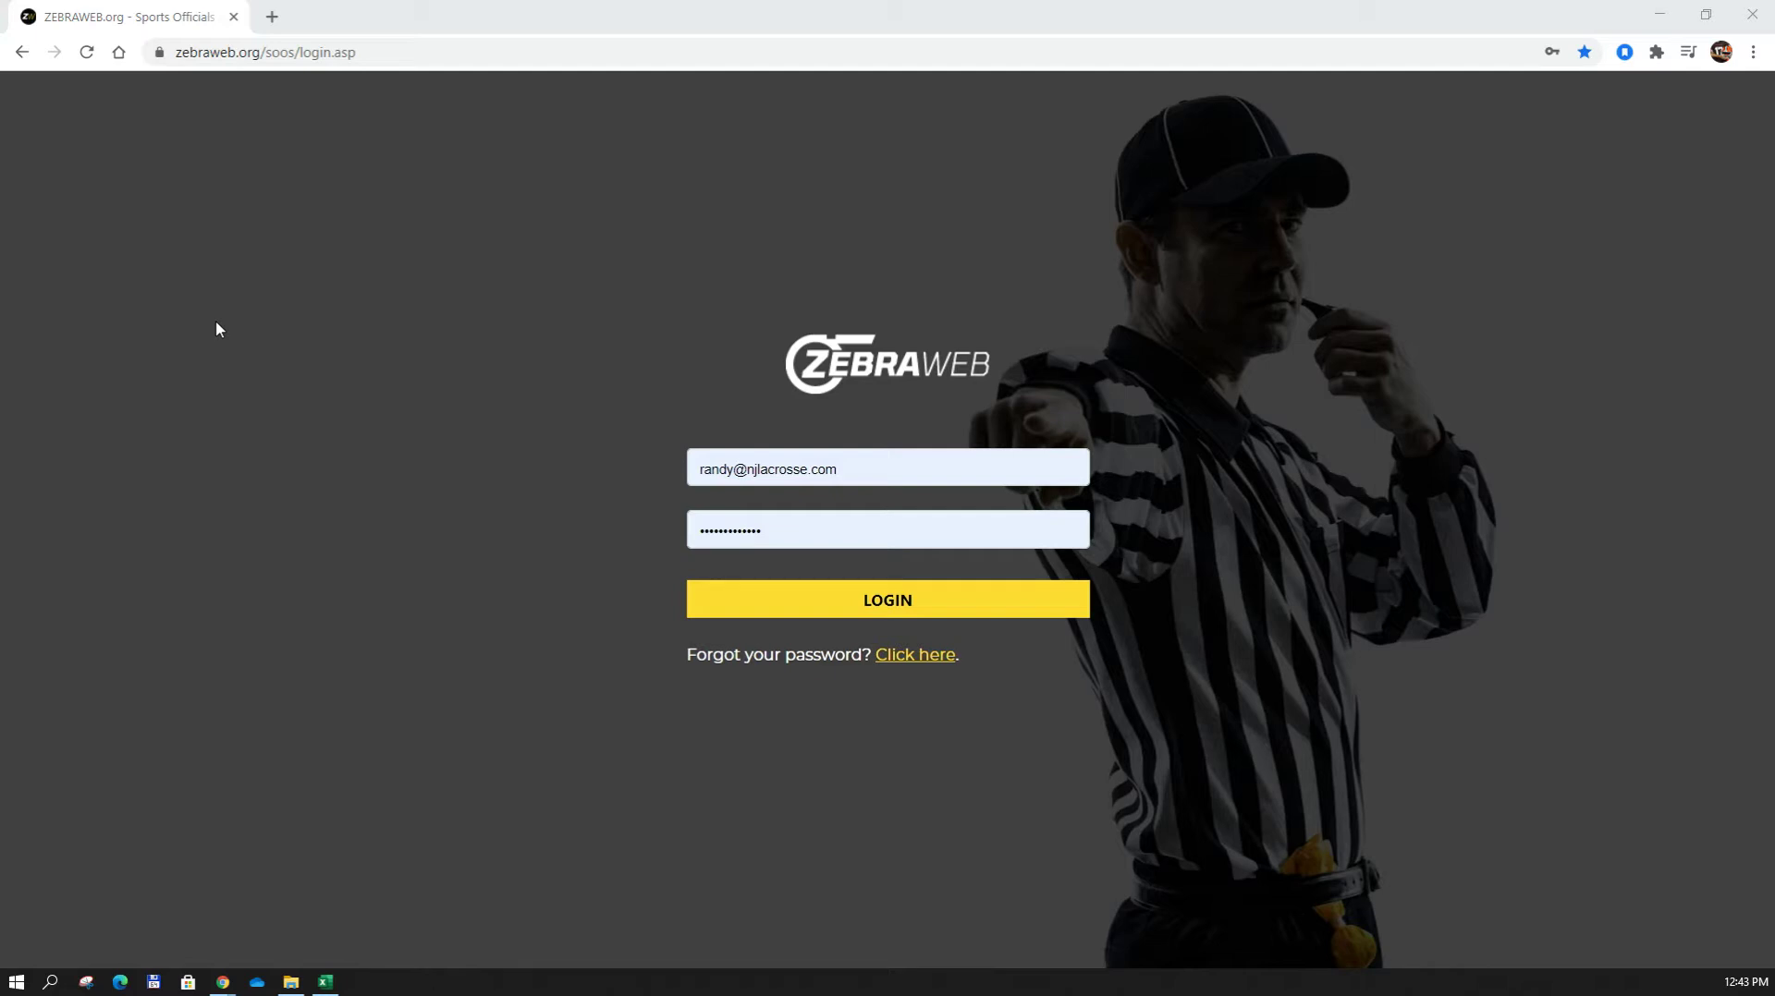
# Log in with the prefilled credentials and select the NJSIAA Basketball Assigning association.
pyautogui.click(735, 617)
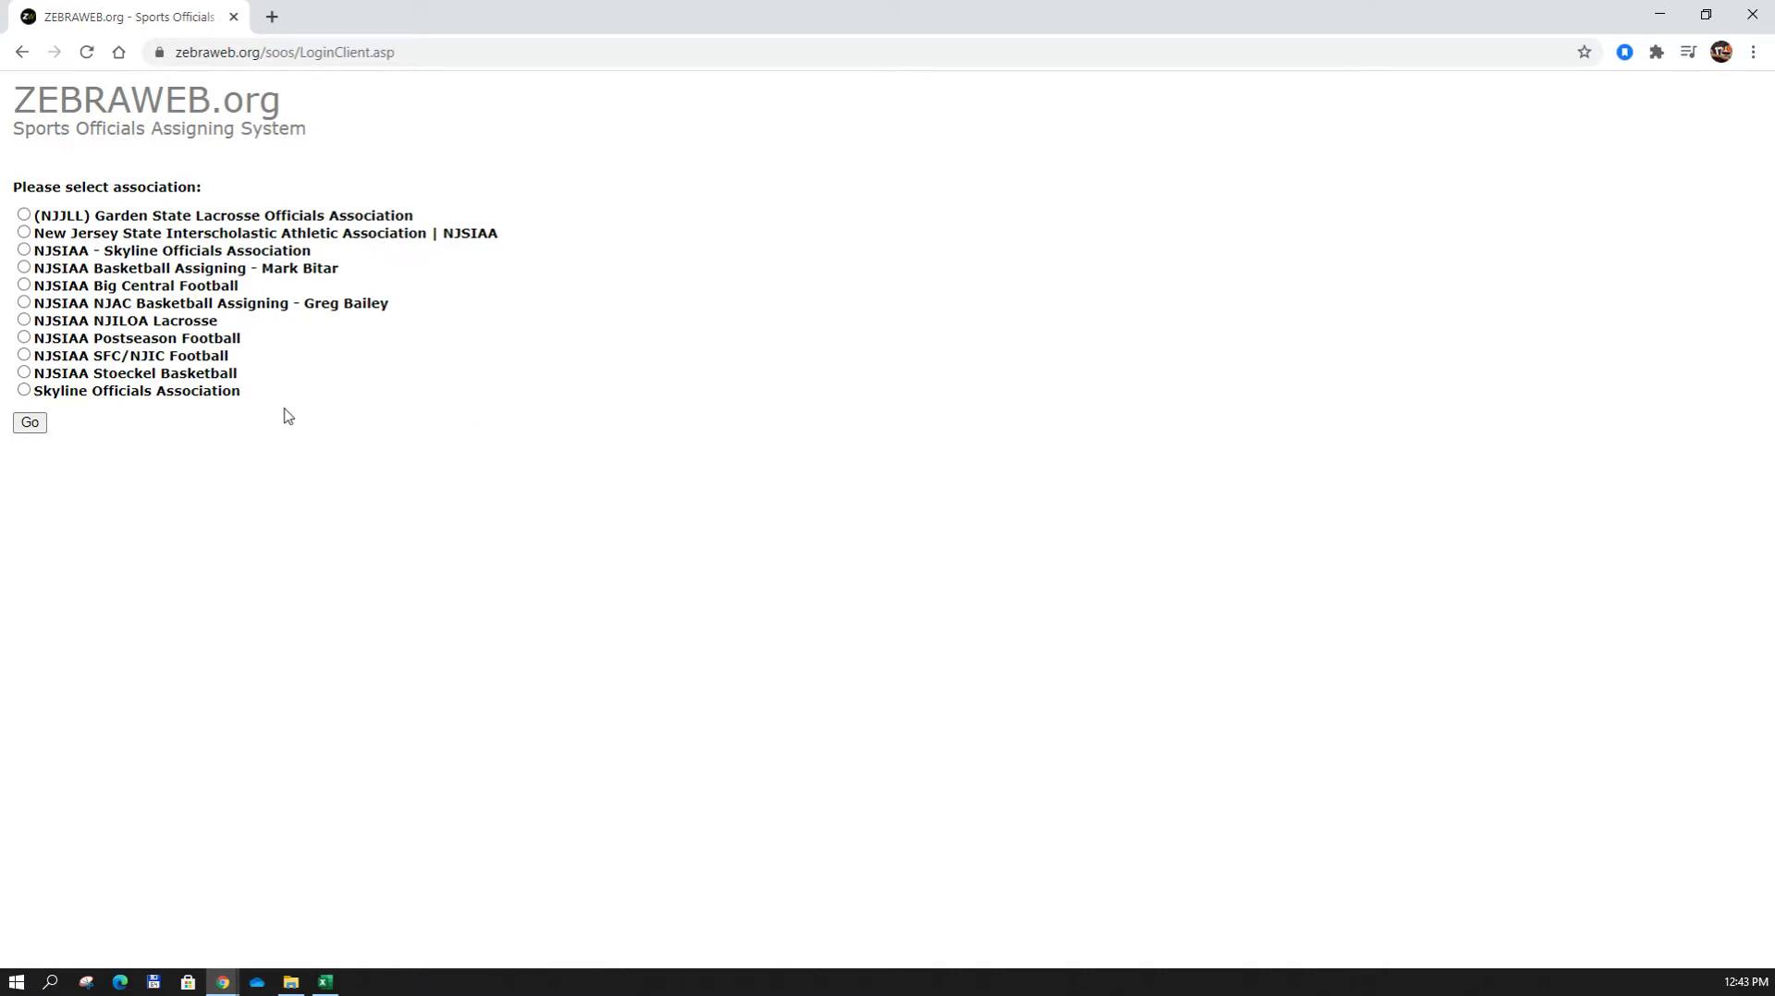
pyautogui.click(24, 268)
pyautogui.click(30, 423)
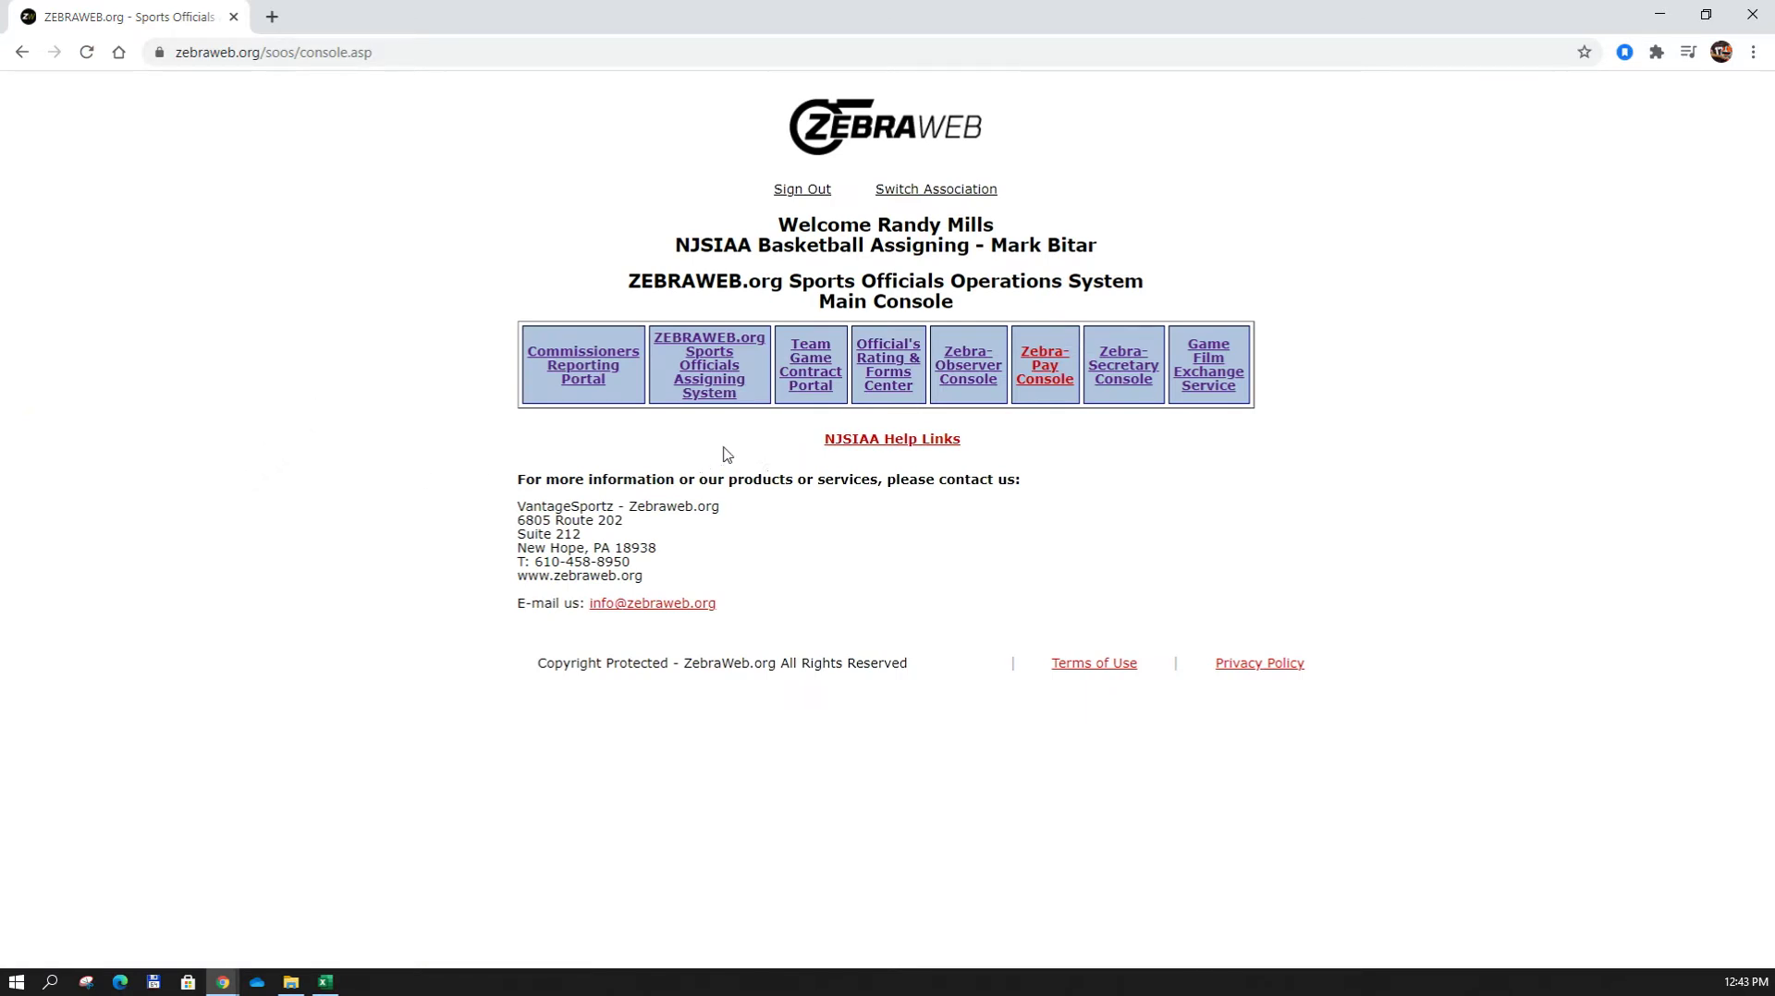
# Open the Sports Officials Assigning System and go to the official's My Availability page.
pyautogui.click(705, 409)
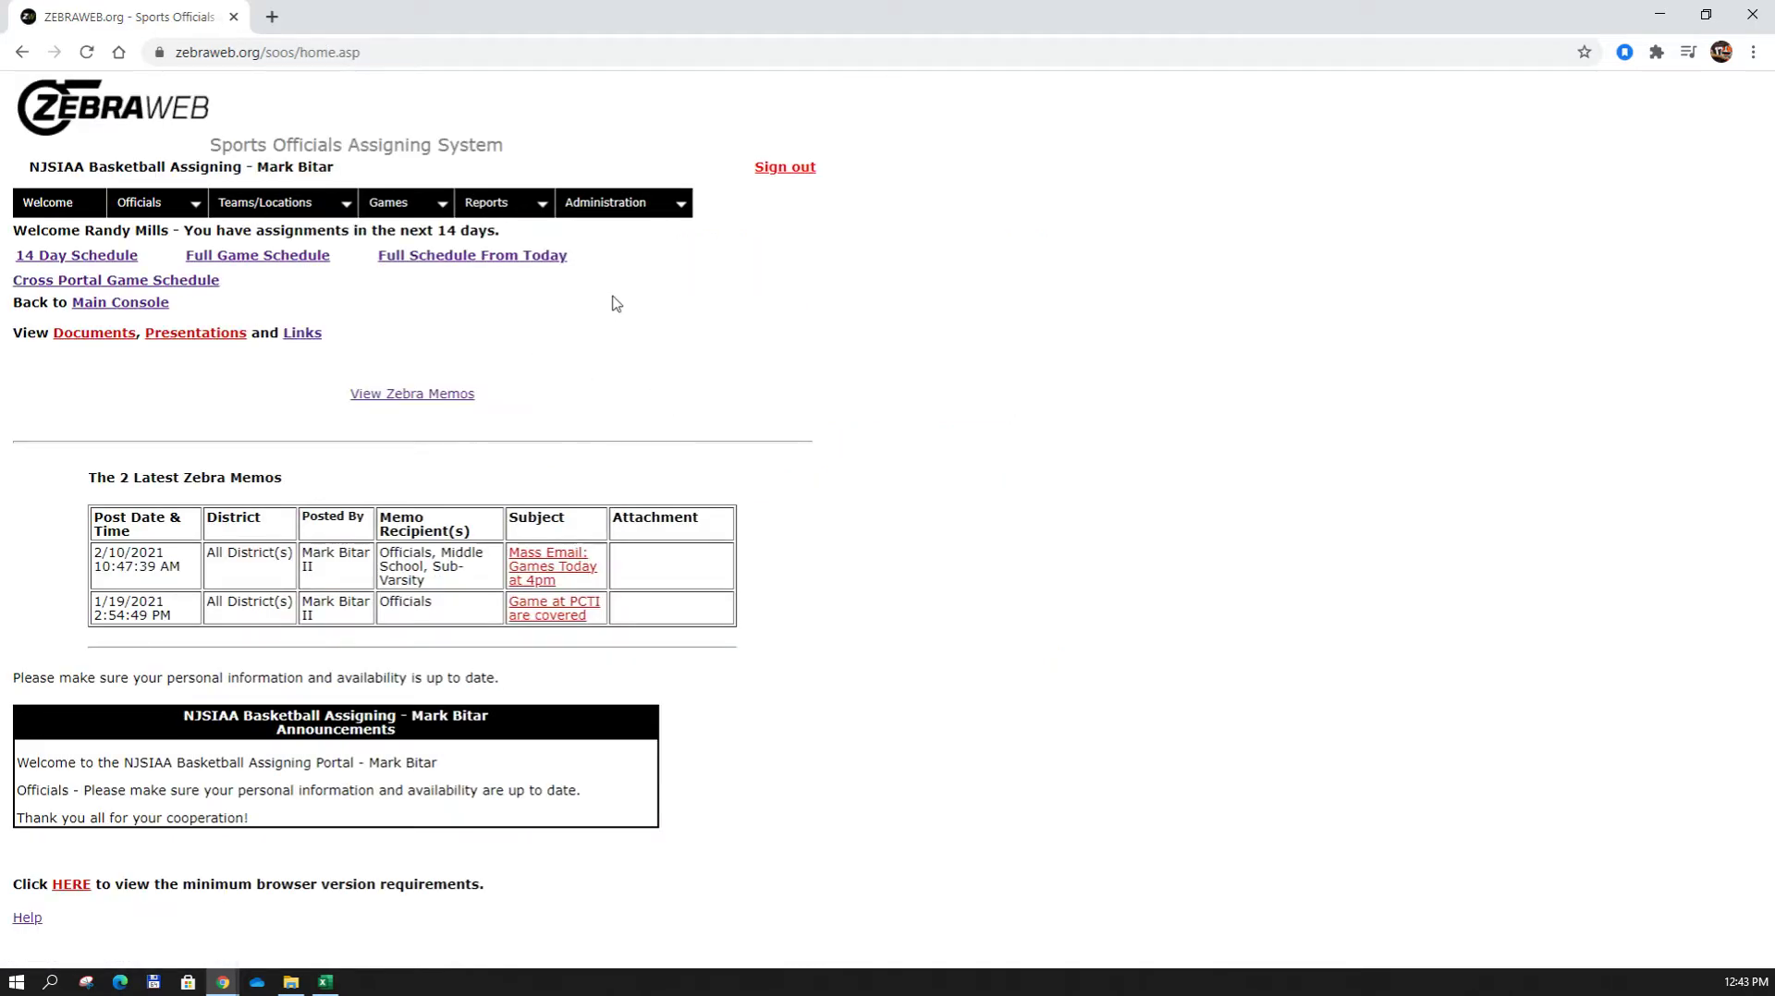
pyautogui.click(172, 215)
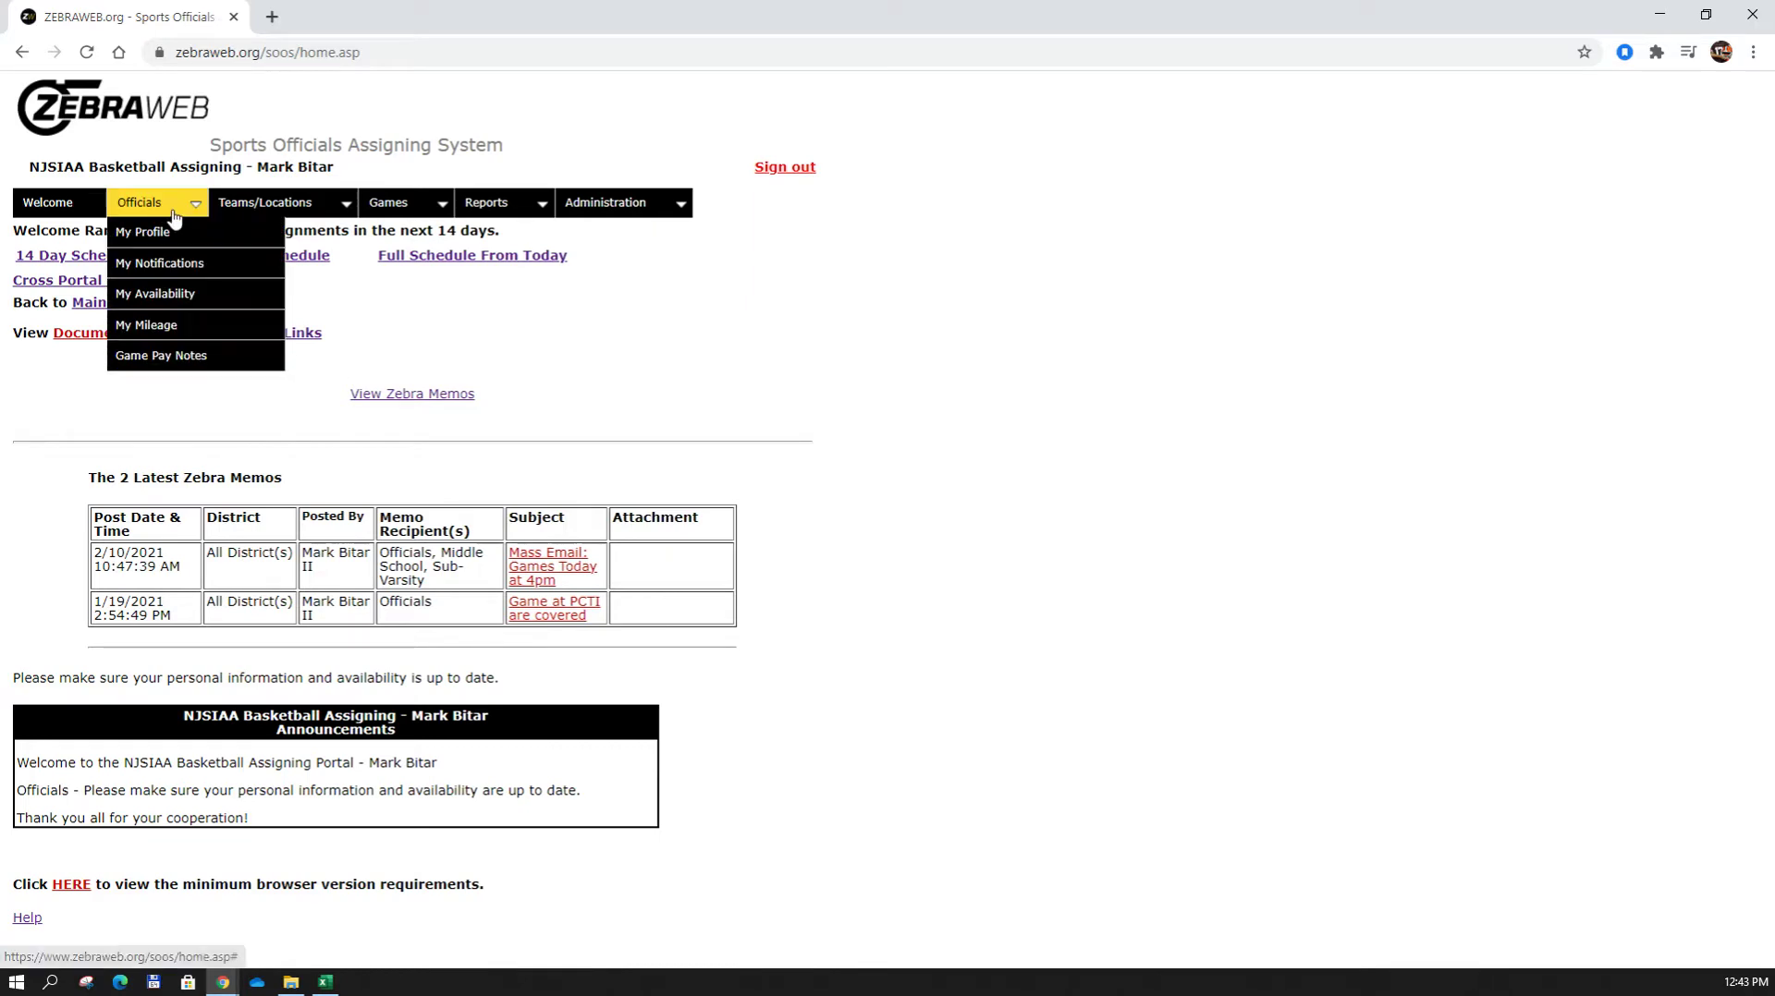
pyautogui.click(179, 294)
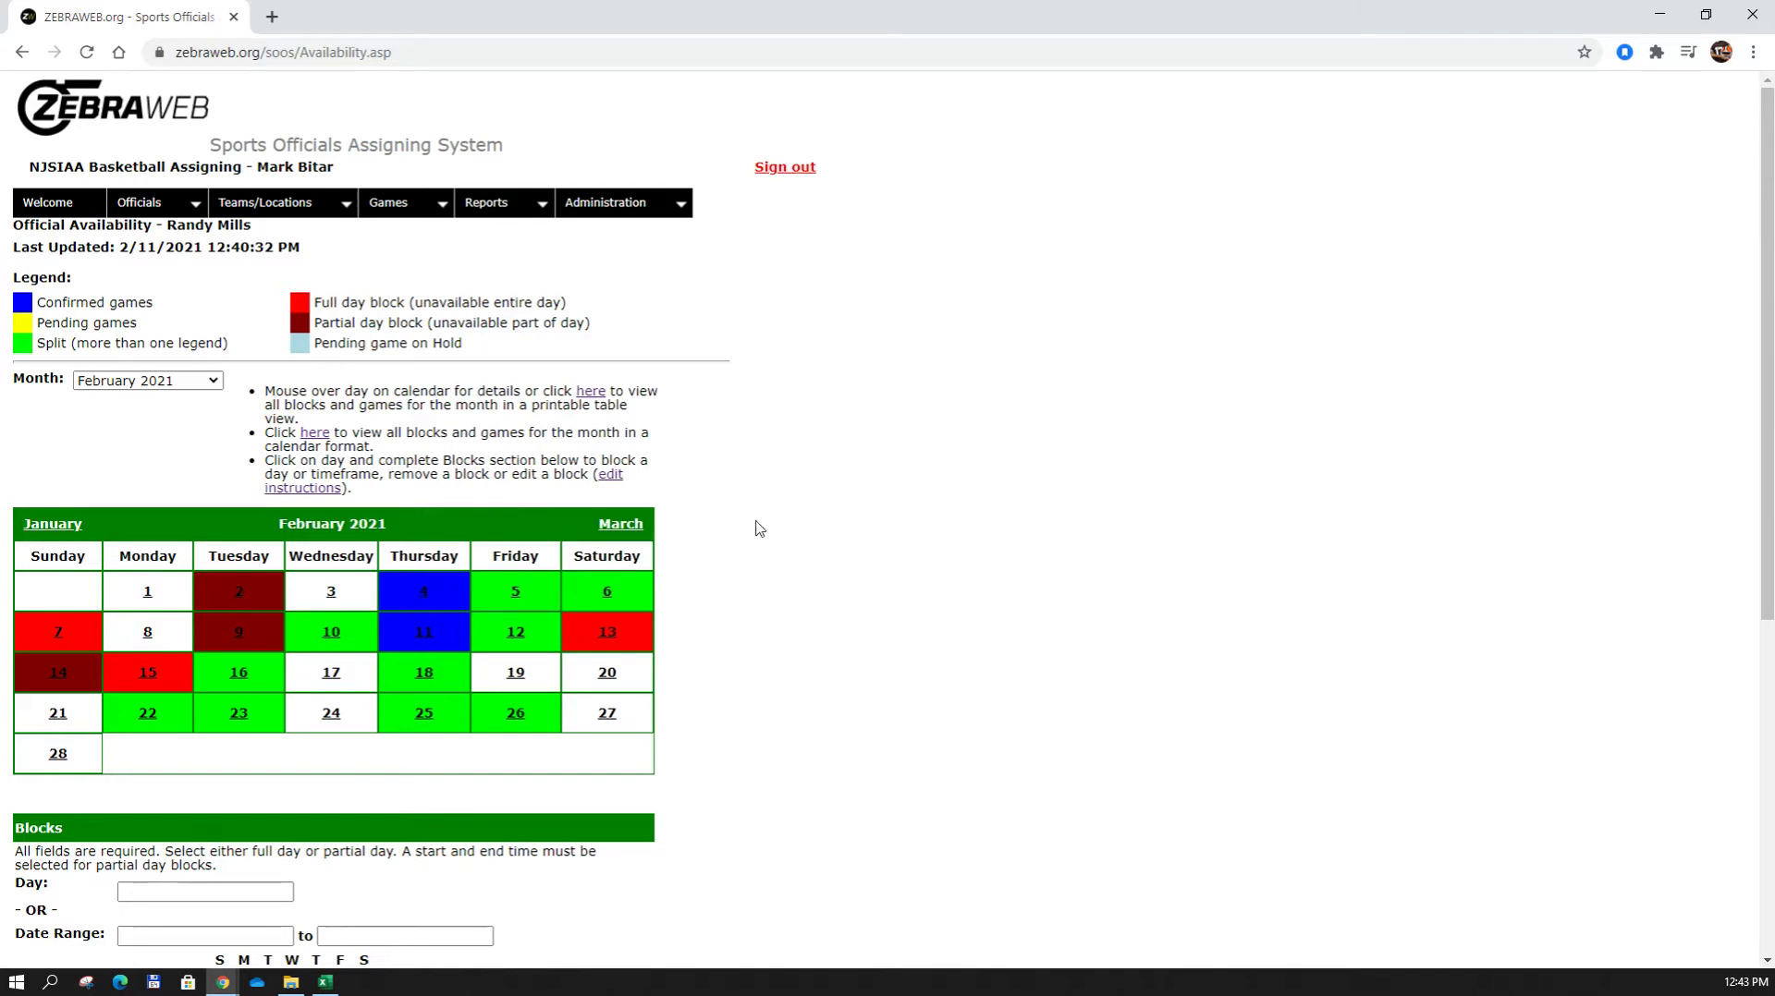
# Examine the color-coded days on the February 2021 availability calendar and the list of selectable months.
pyautogui.scroll(-1, 780, 480)
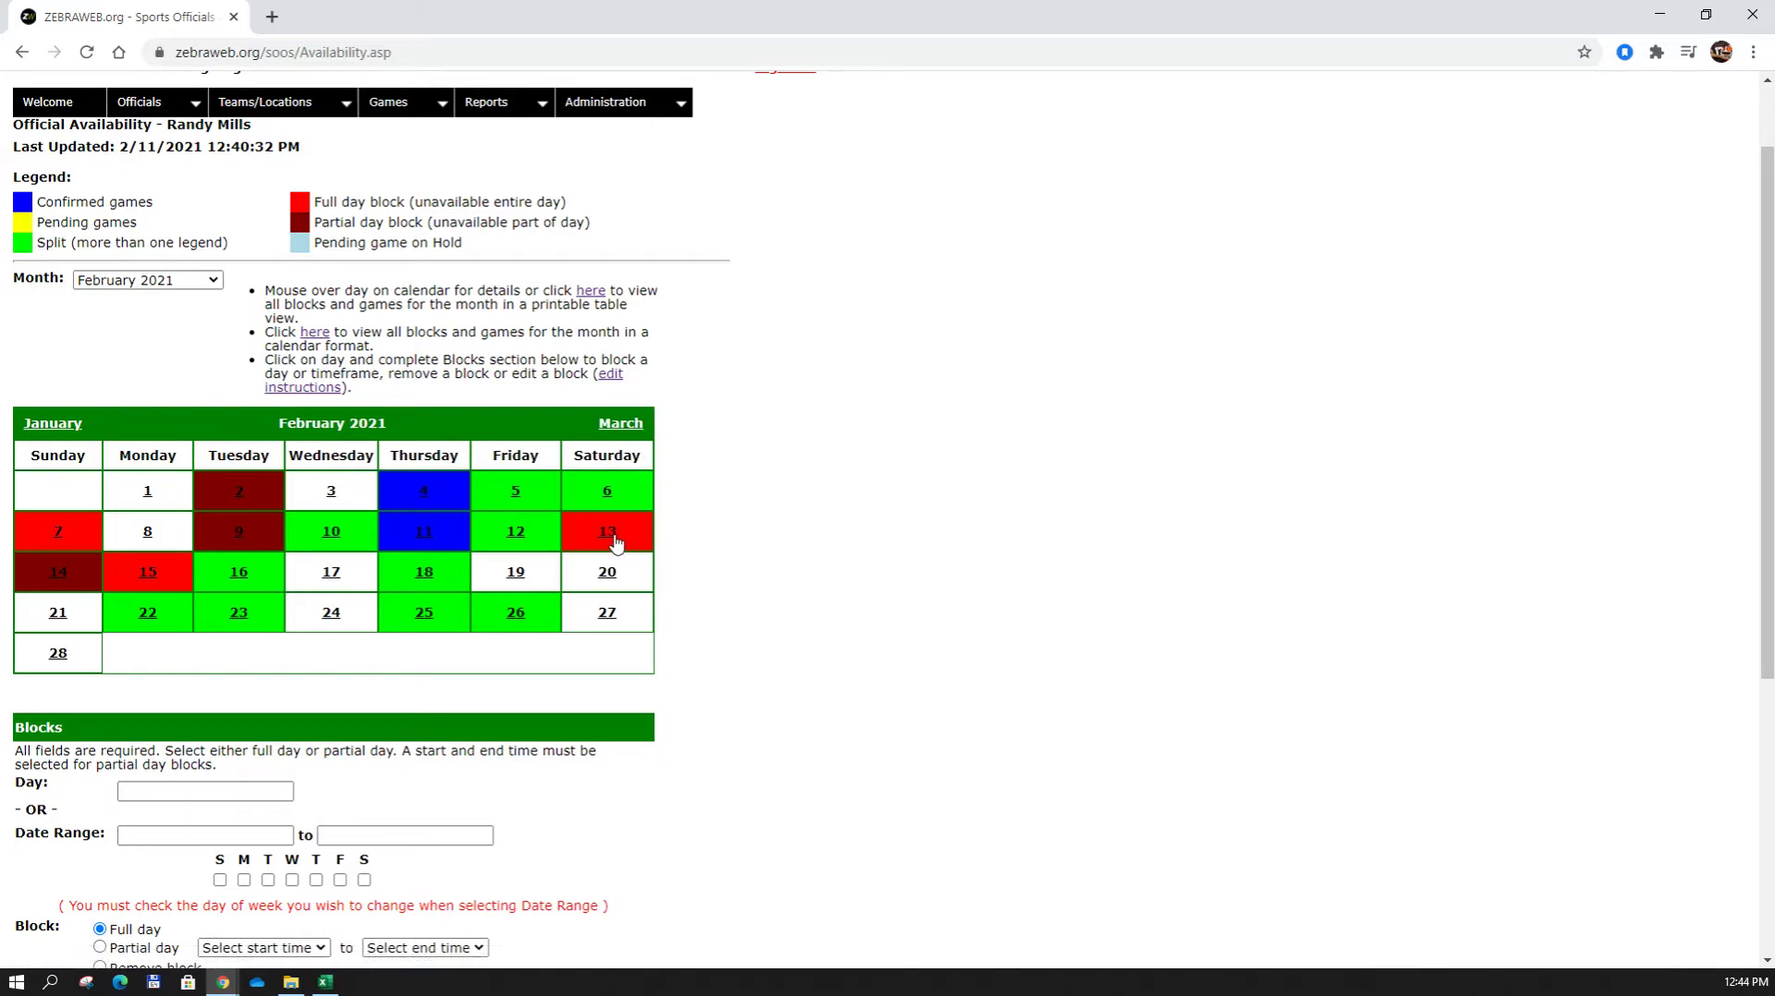
pyautogui.moveTo(603, 541)
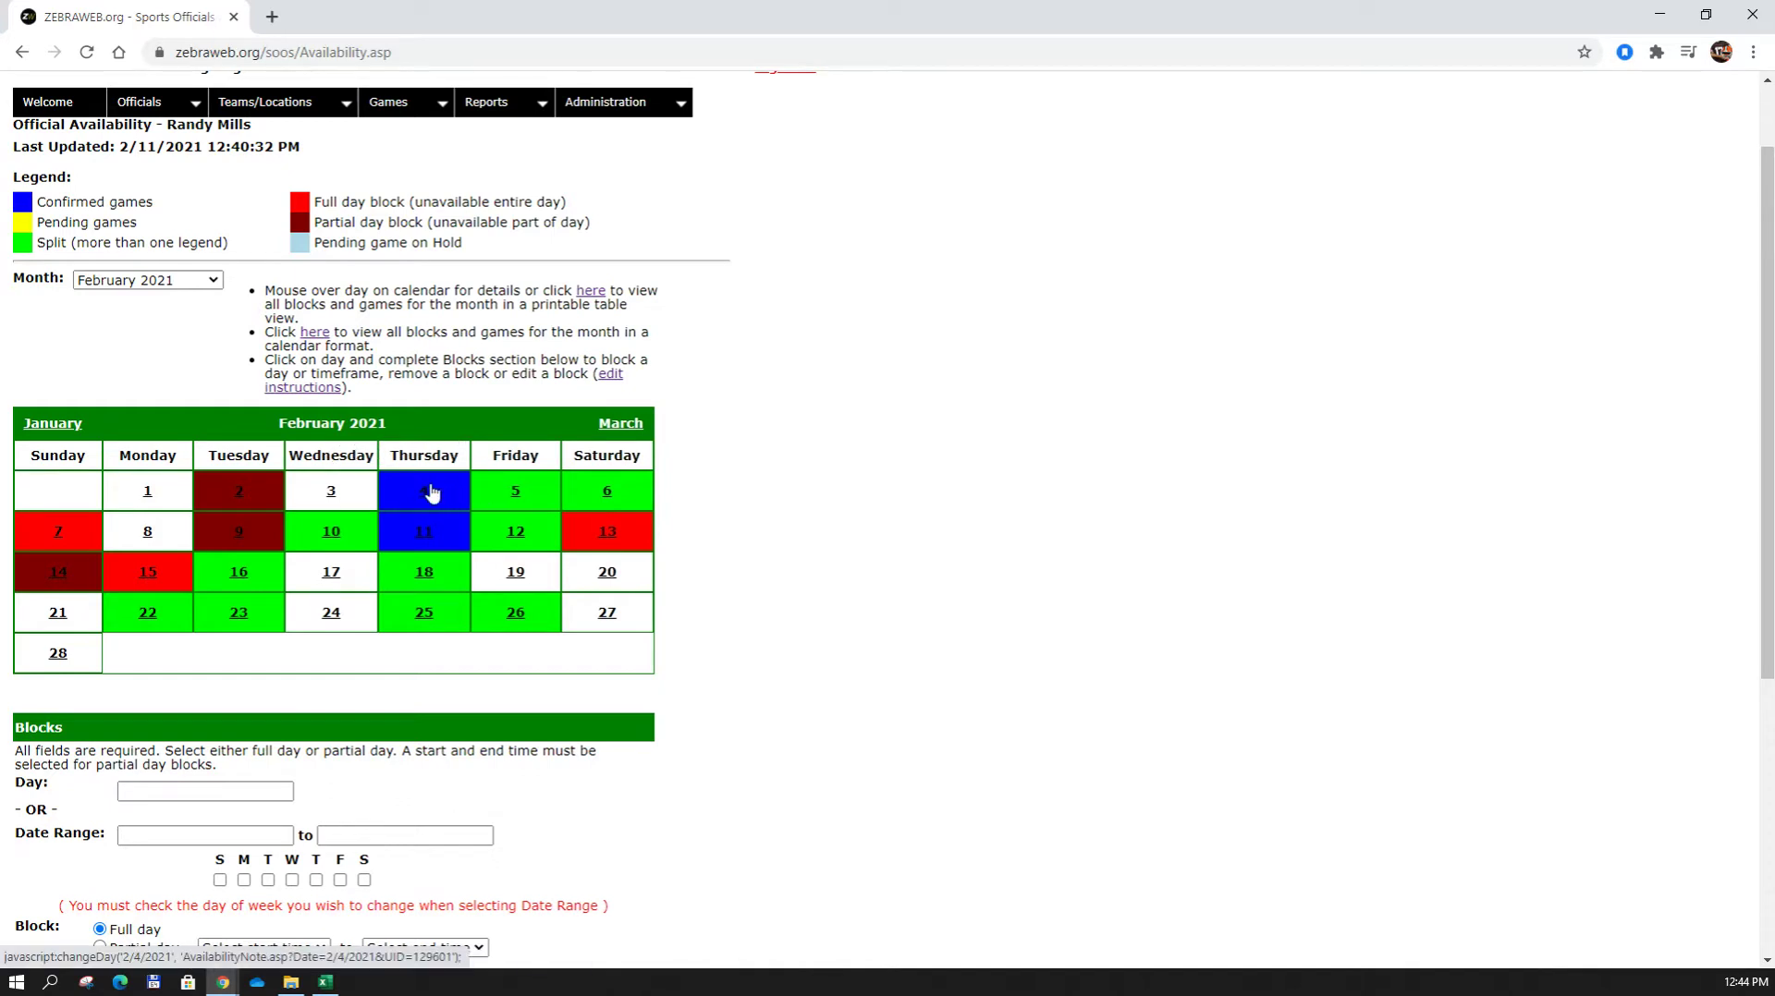
pyautogui.moveTo(427, 495)
pyautogui.moveTo(511, 499)
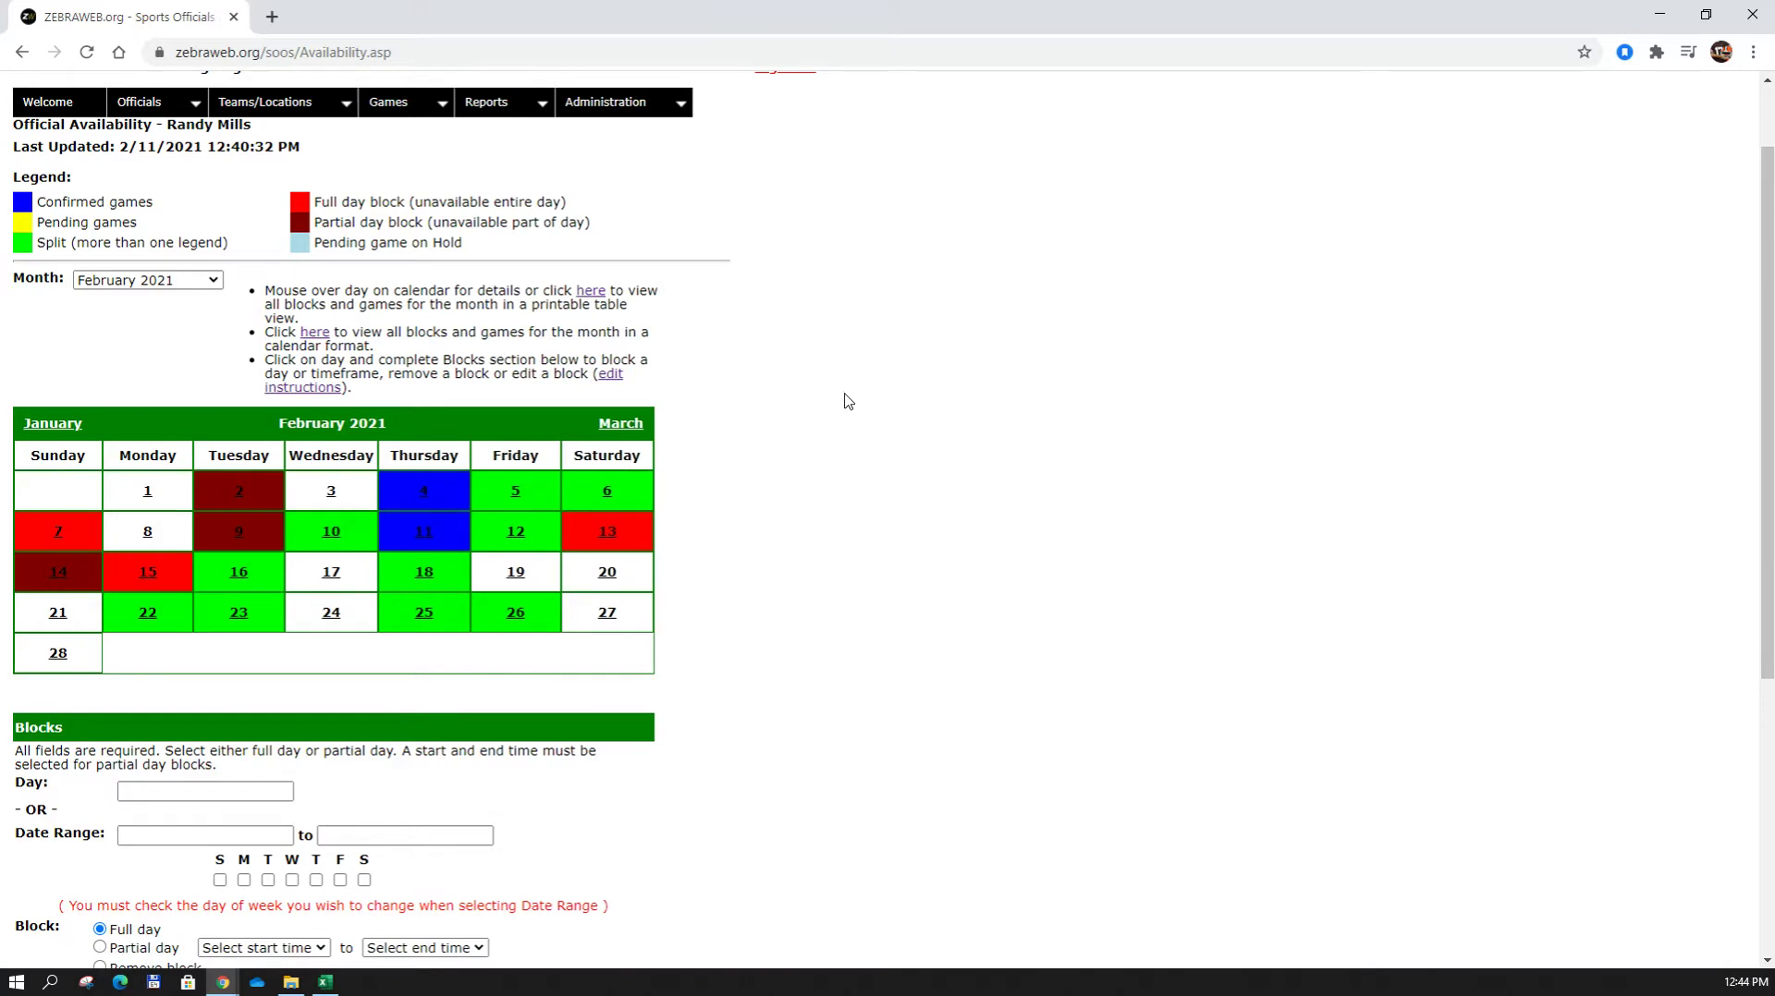
pyautogui.moveTo(425, 574)
pyautogui.click(214, 281)
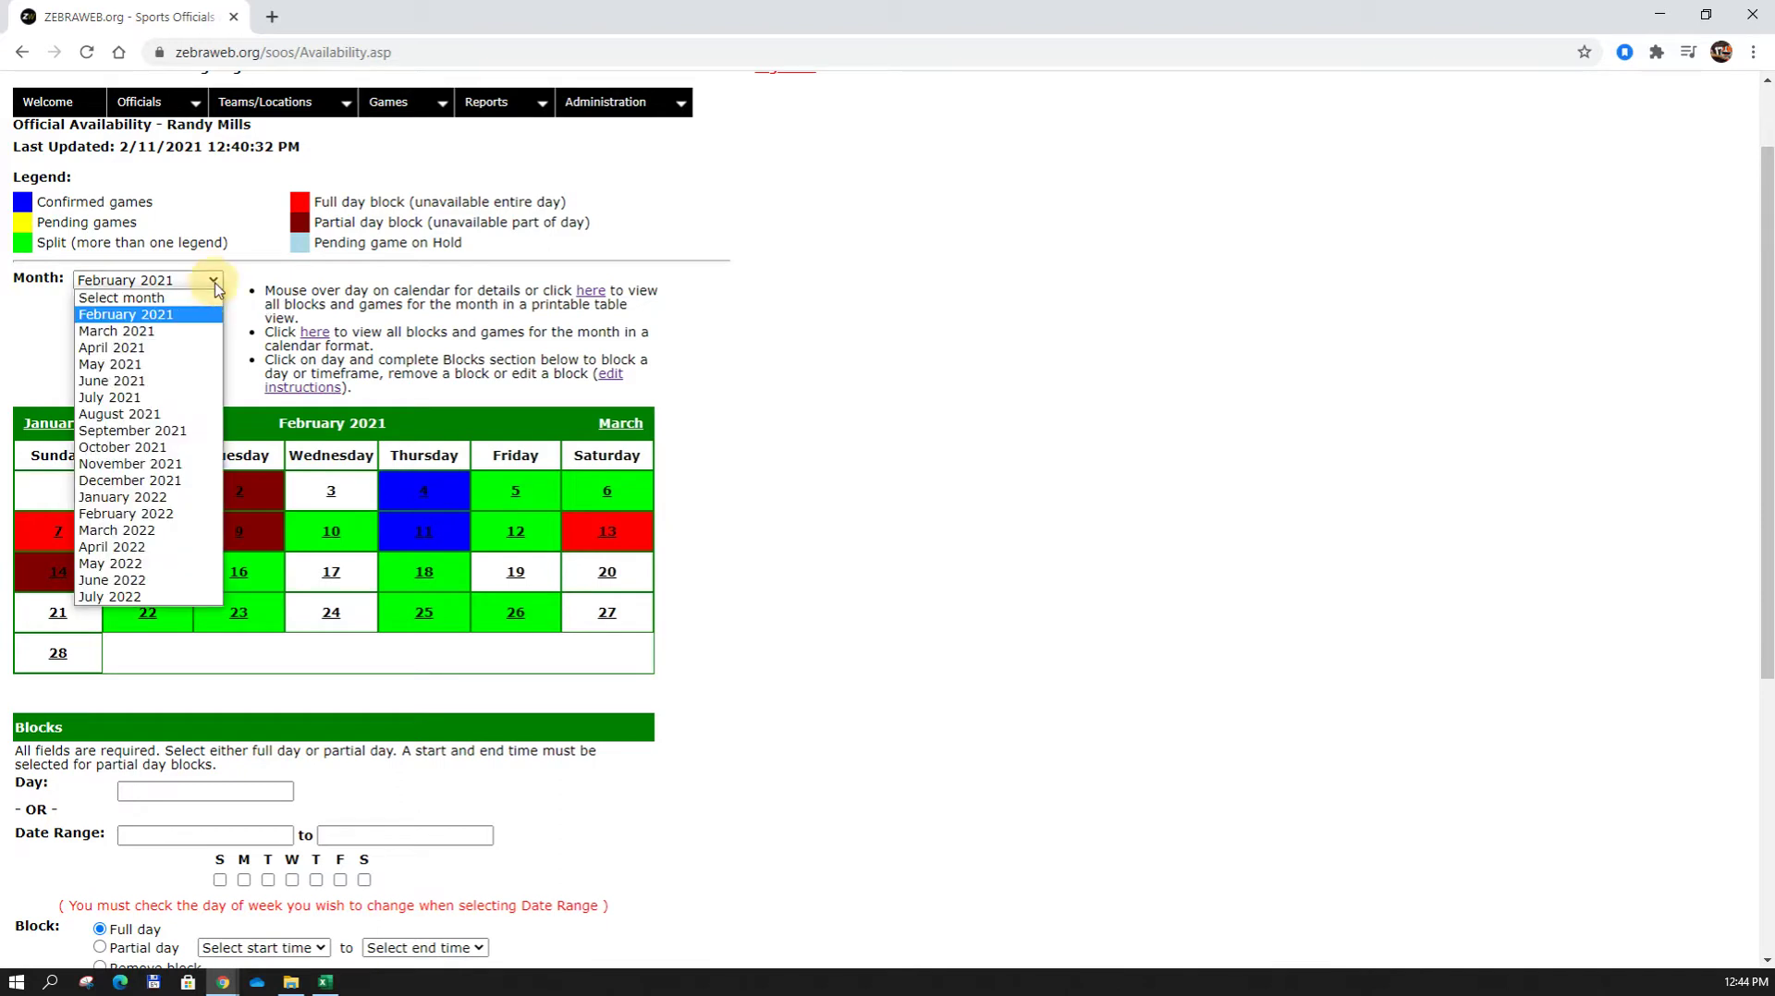
pyautogui.click(214, 283)
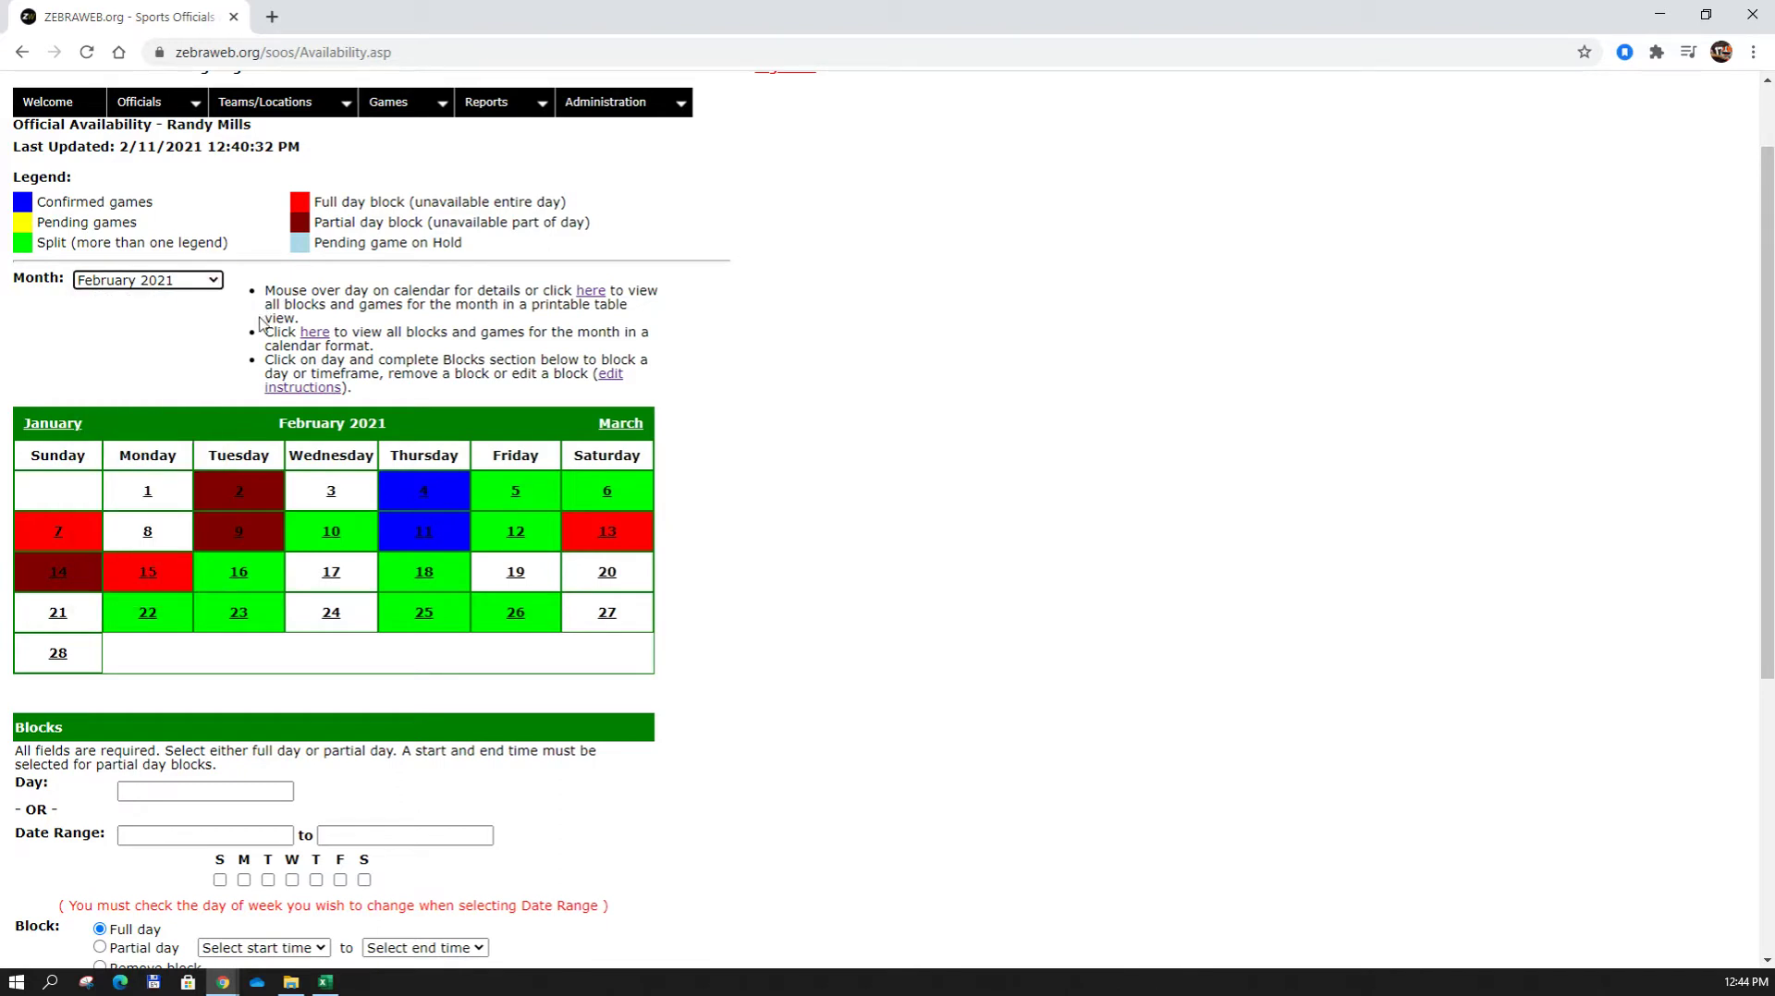
# Generate the printable table of blocks and games for 2/1/2021 to 2/28/2021, leaving Current Client Only unchecked.
pyautogui.click(590, 292)
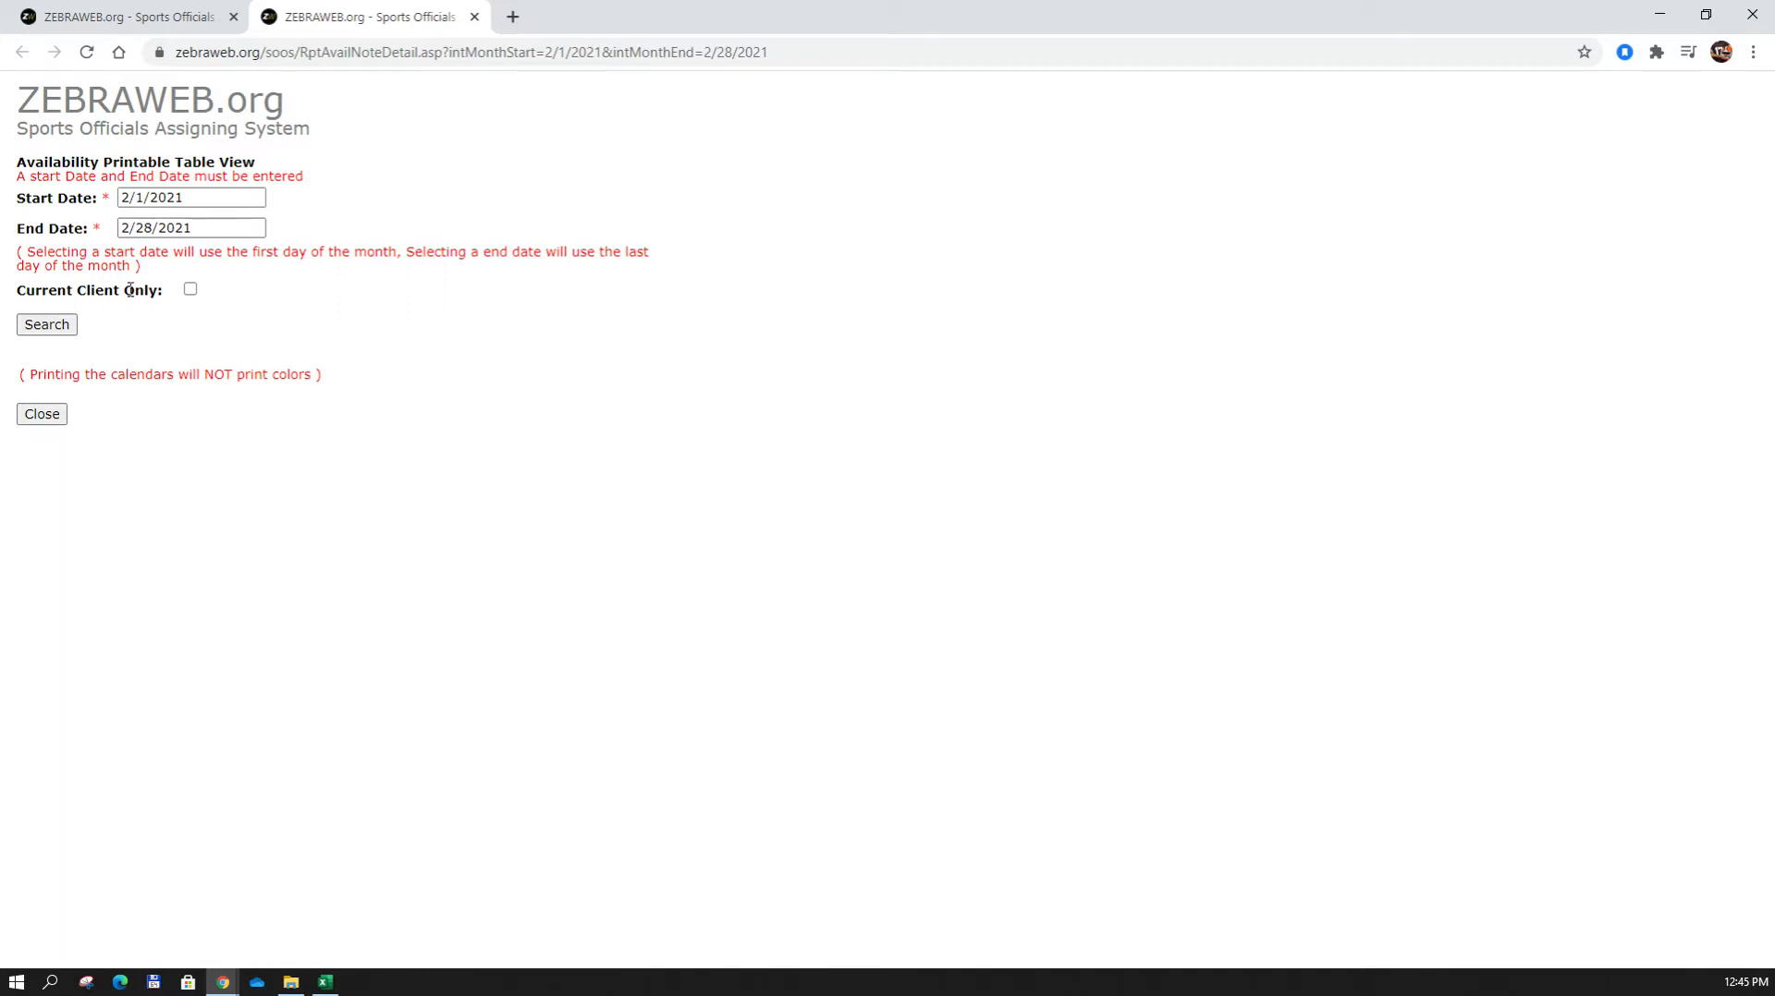
pyautogui.click(222, 298)
pyautogui.click(191, 289)
pyautogui.click(191, 290)
pyautogui.click(72, 326)
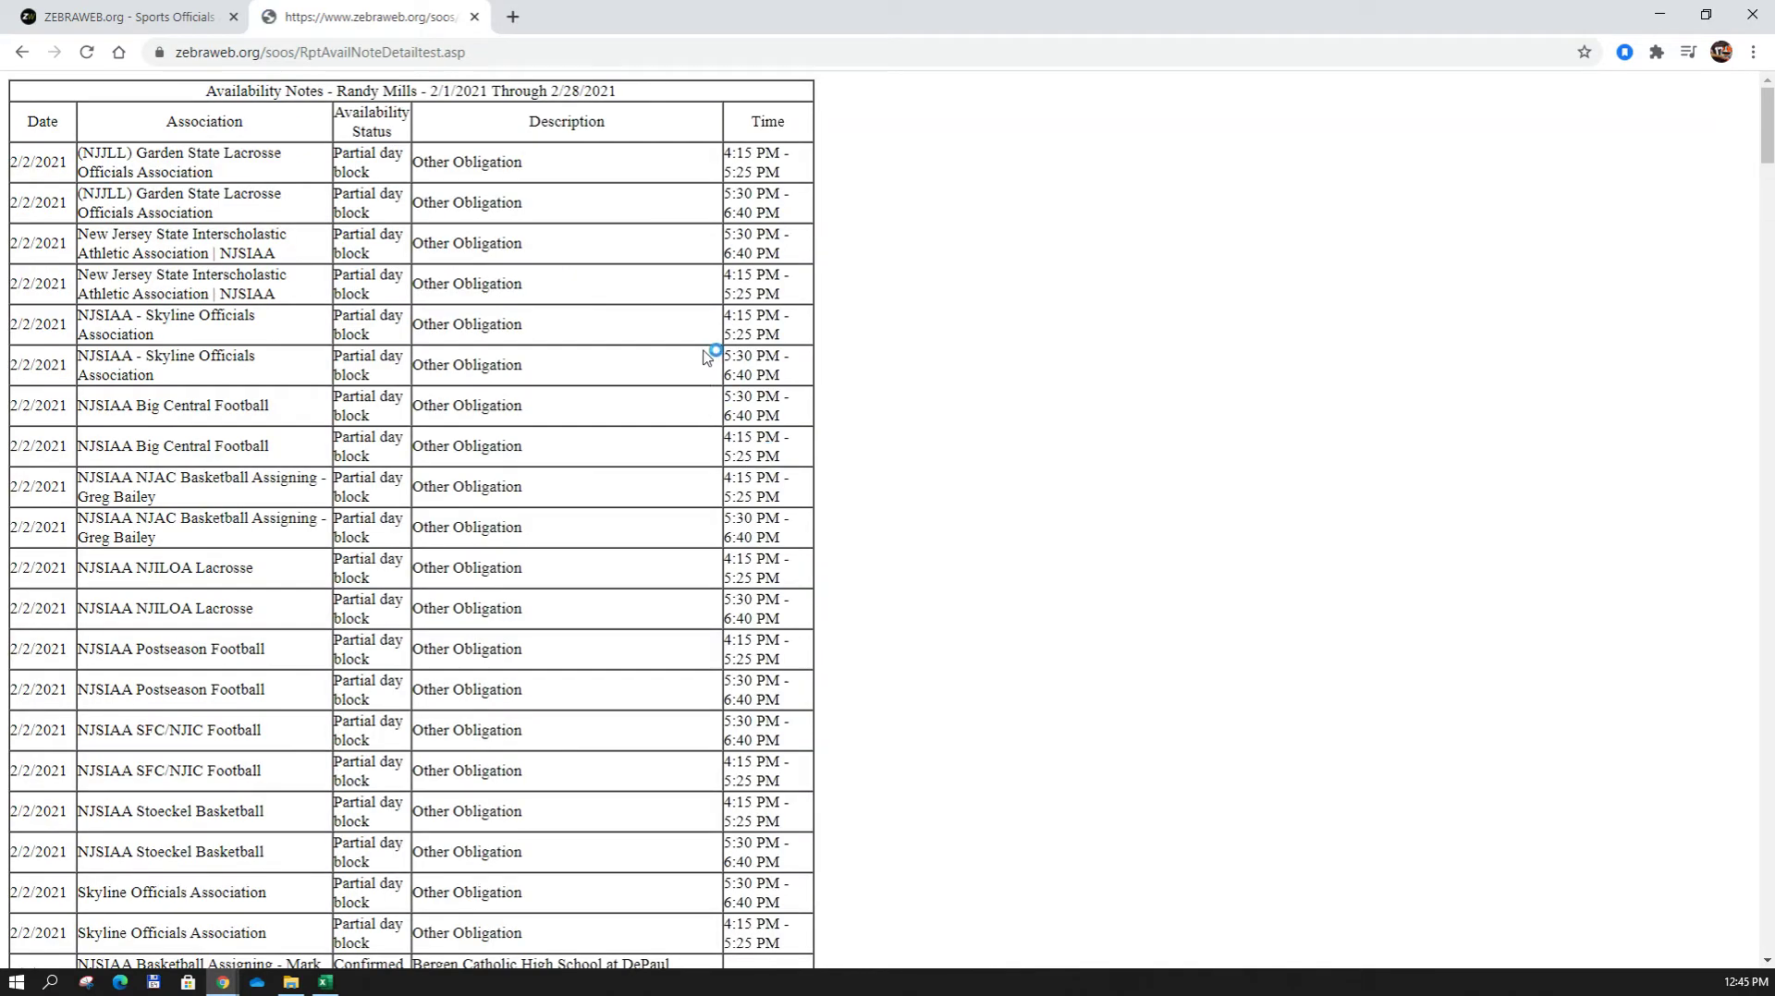
# Review the February availability notes table, checking the blocks and confirmed games by date, association, description and time.
pyautogui.scroll(-1, 707, 357)
pyautogui.scroll(-15, 707, 357)
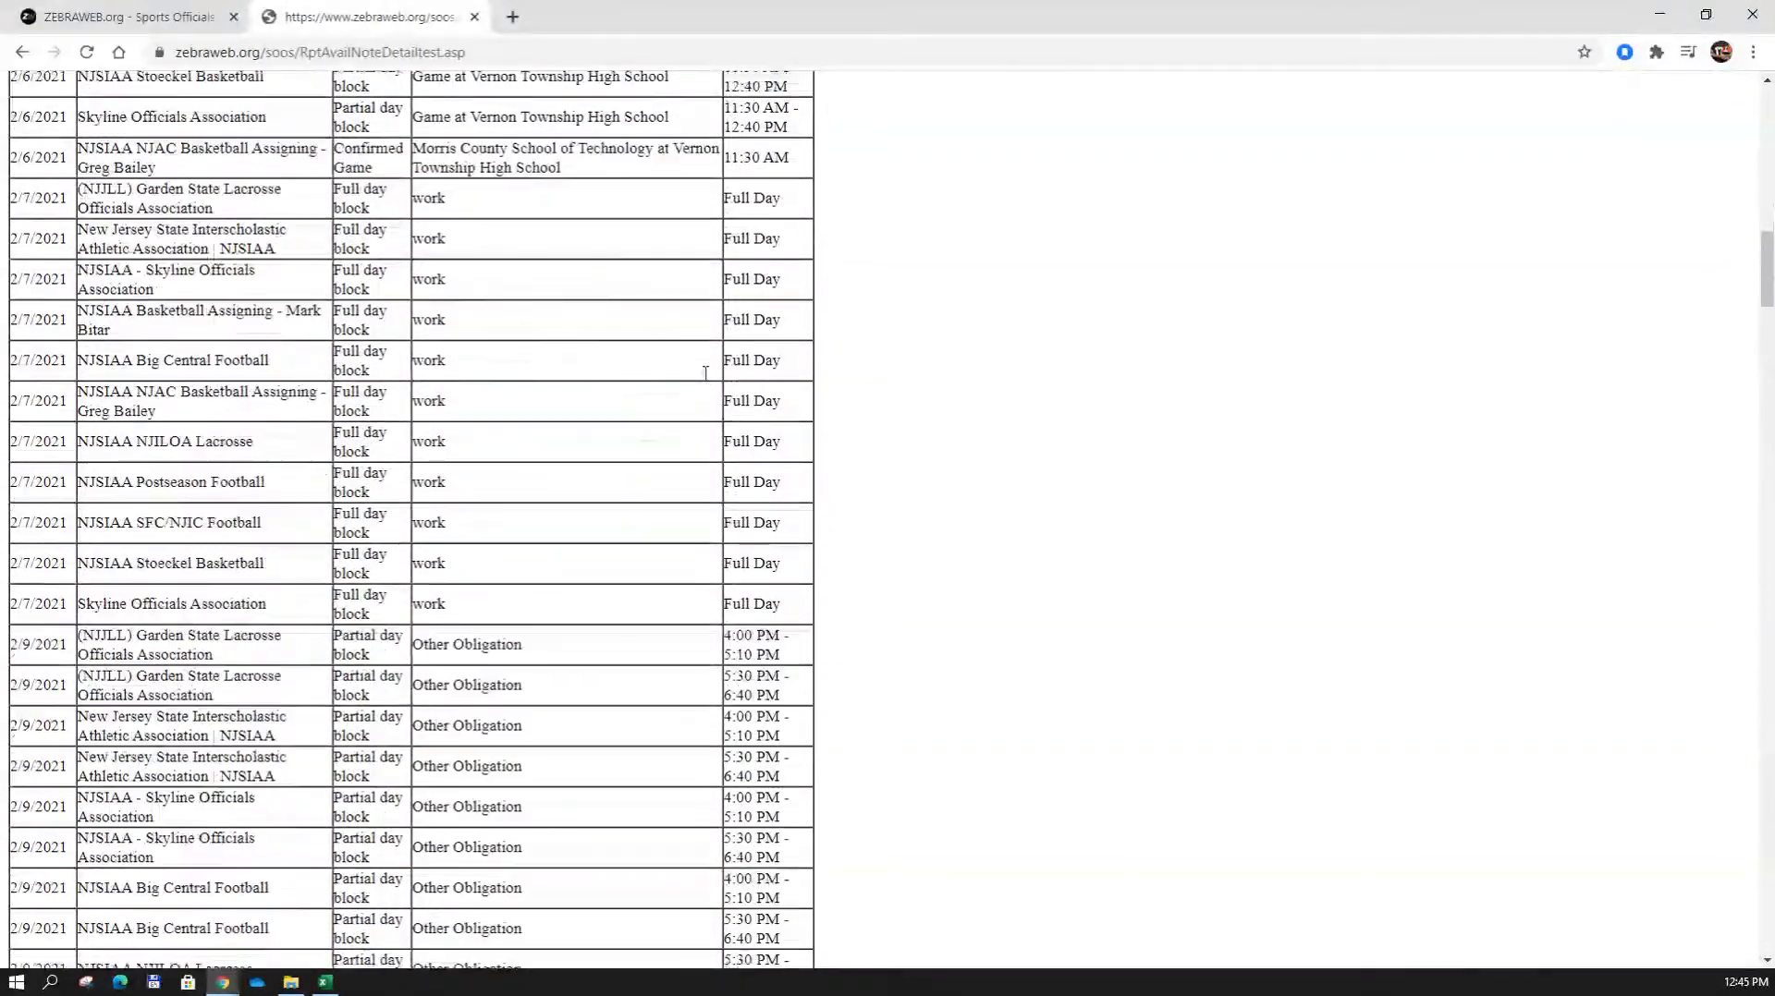
pyautogui.scroll(12, 704, 381)
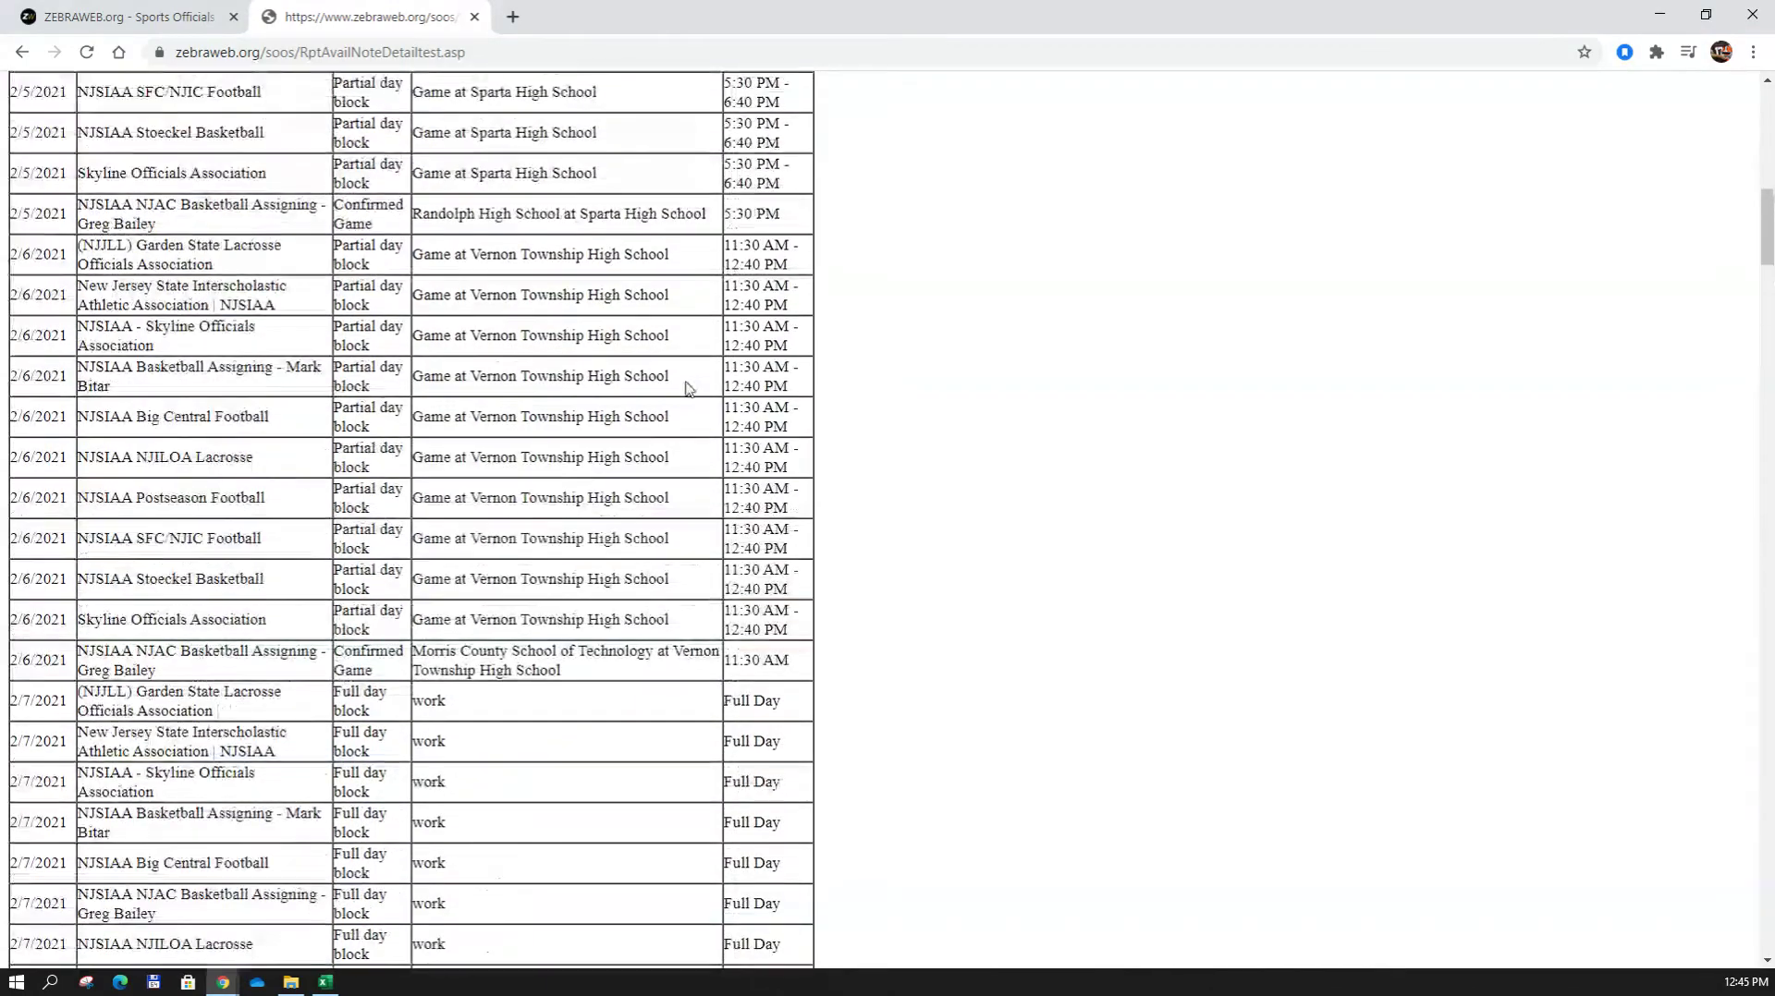
pyautogui.scroll(-5, 676, 385)
pyautogui.scroll(-4, 676, 386)
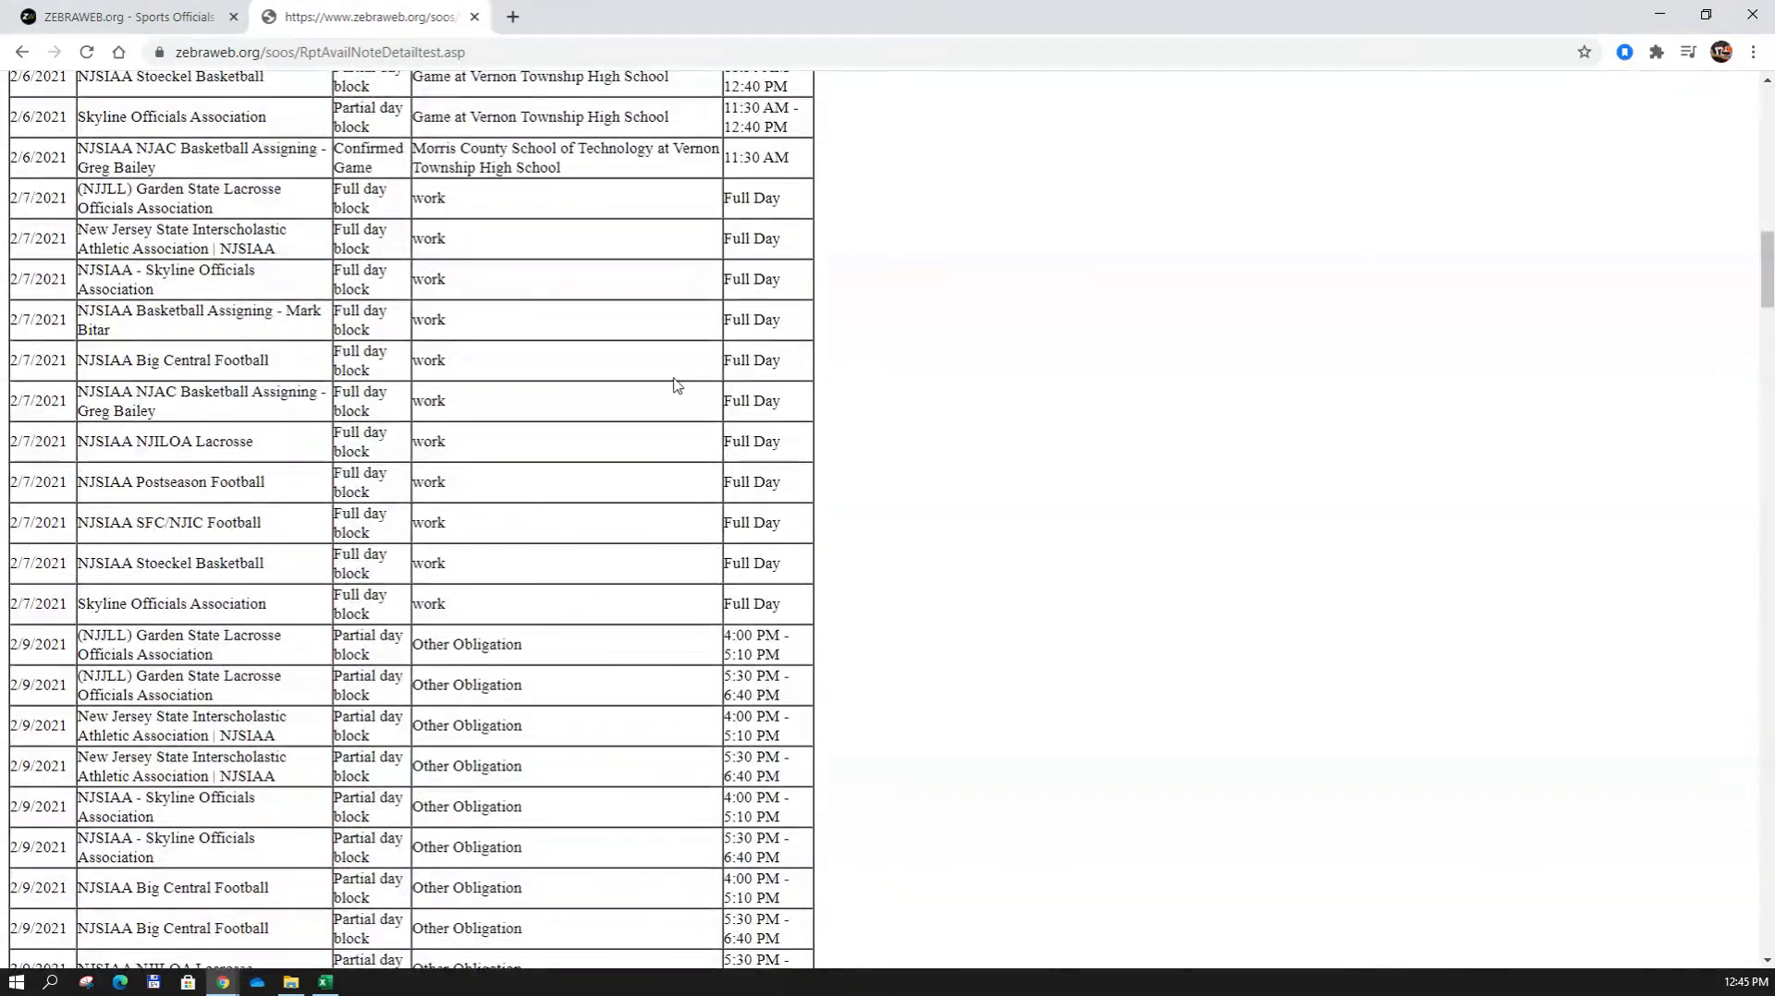
pyautogui.scroll(-8, 676, 385)
pyautogui.scroll(3, 662, 385)
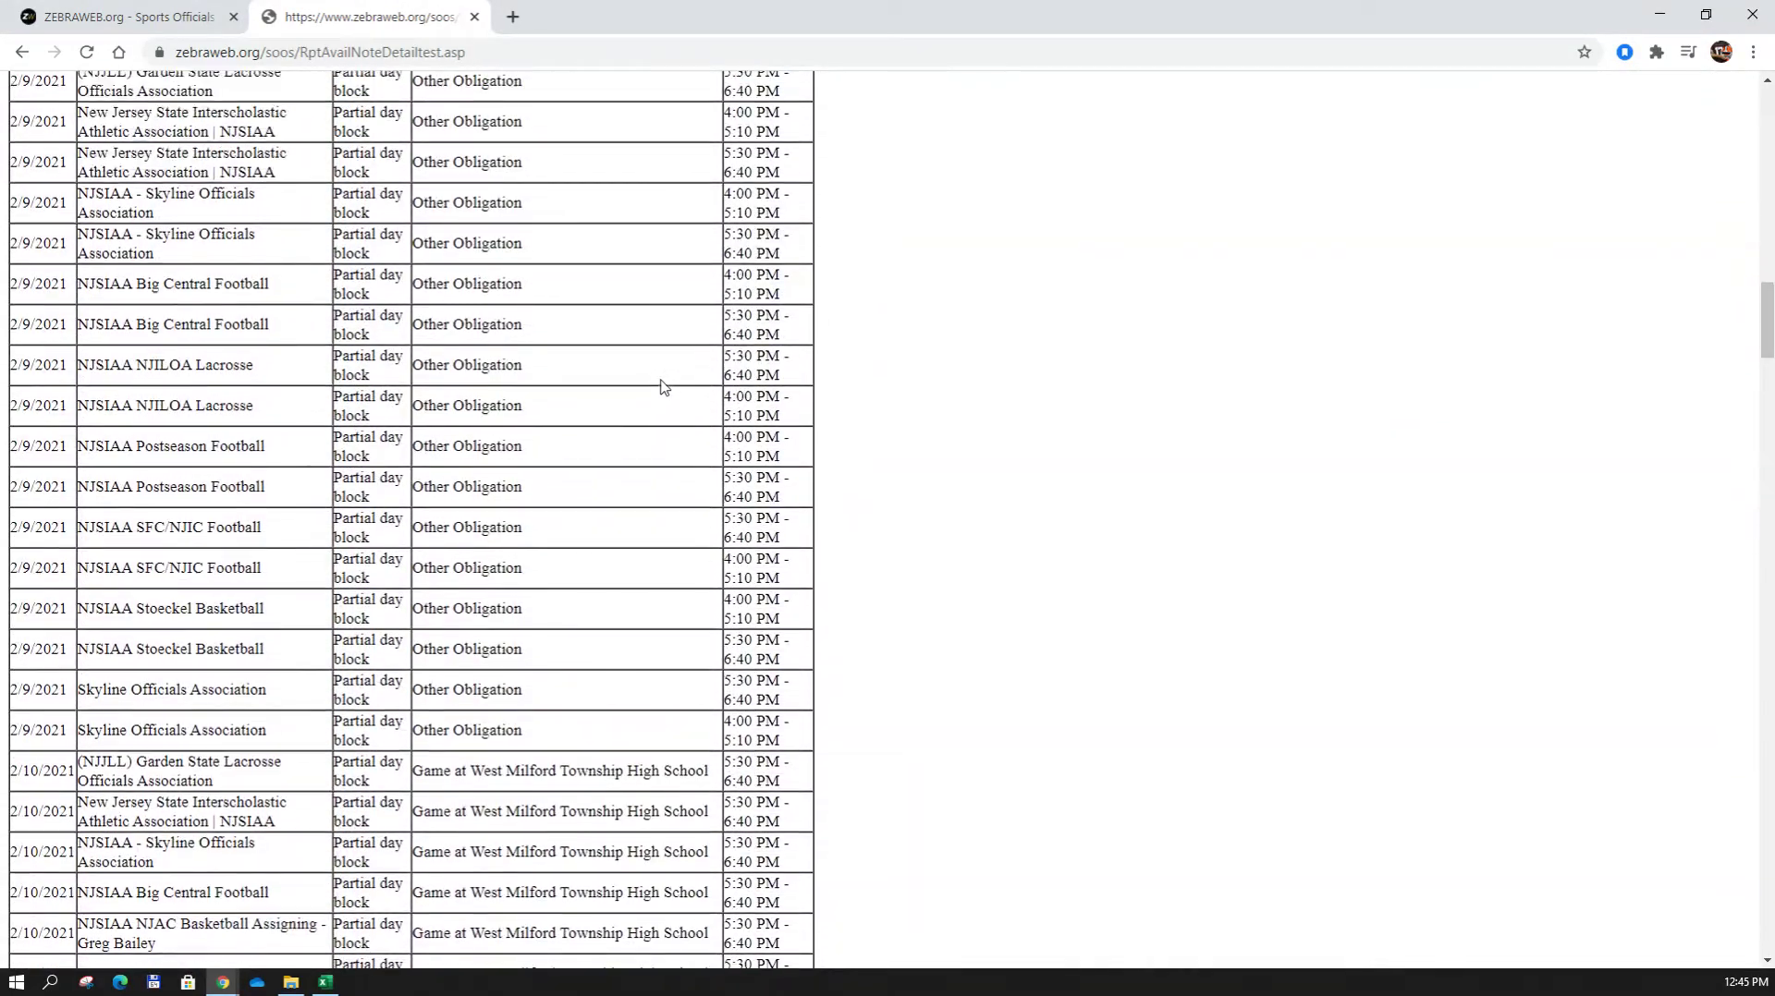
pyautogui.scroll(-8, 622, 386)
pyautogui.scroll(-14, 621, 386)
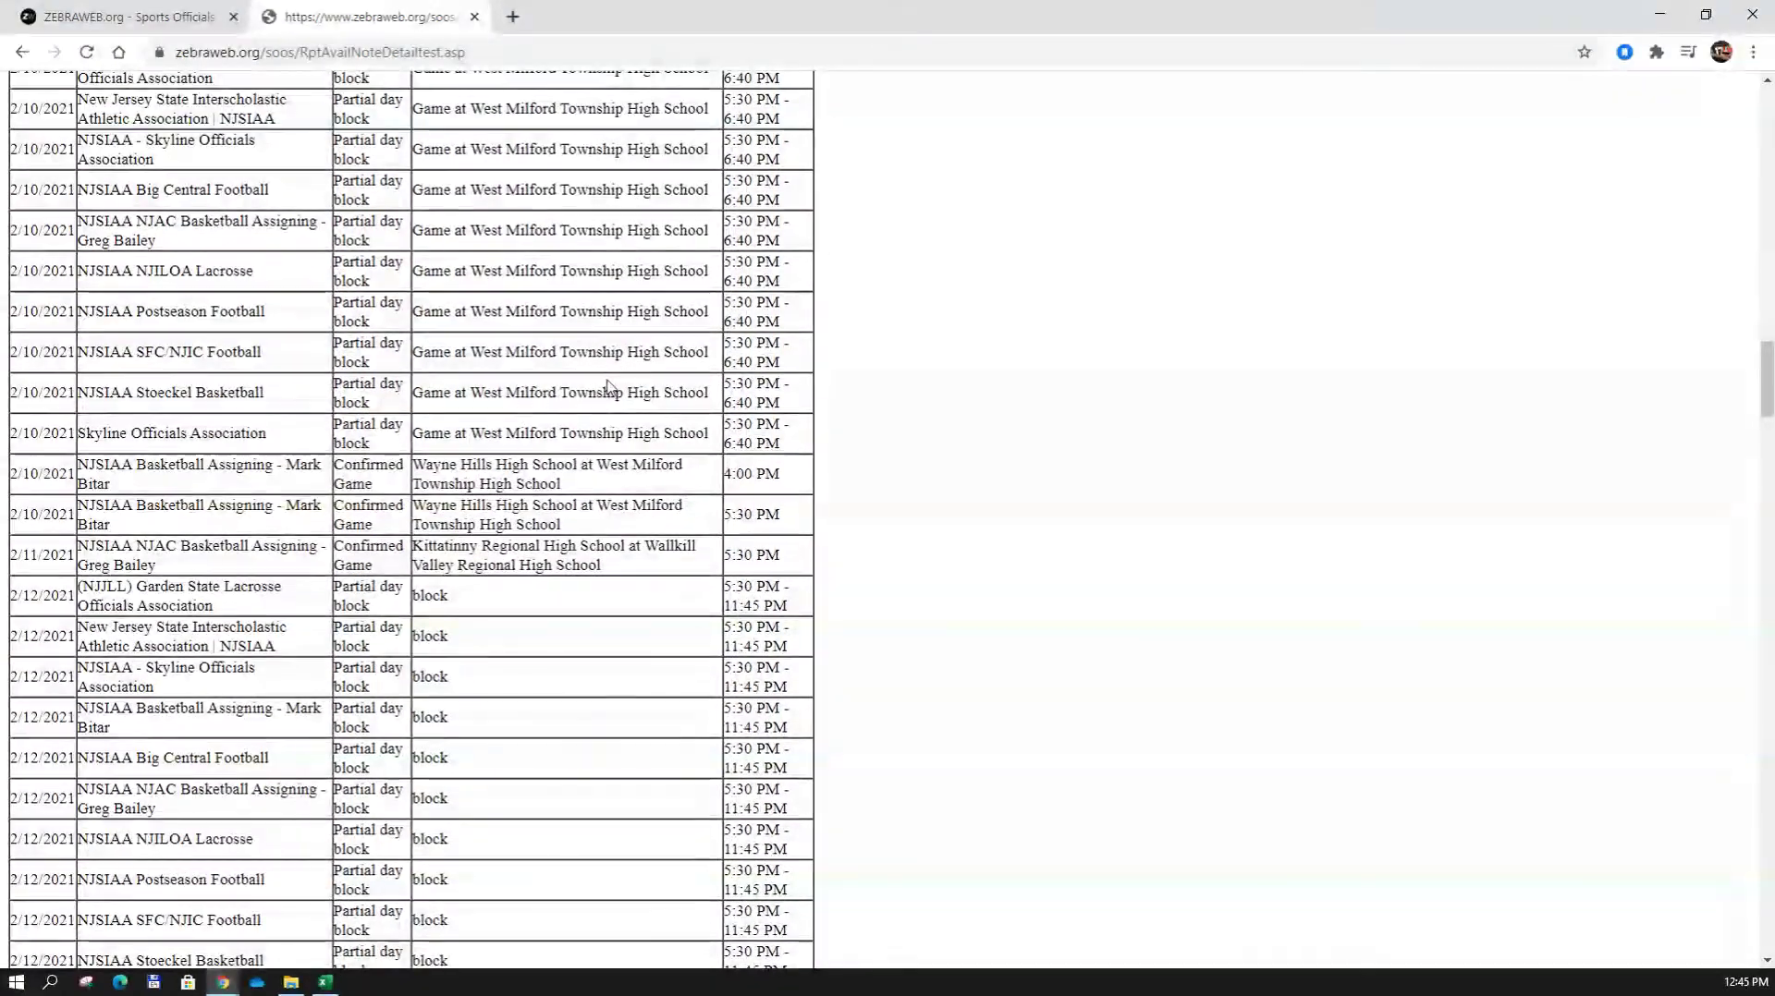
pyautogui.scroll(-13, 579, 398)
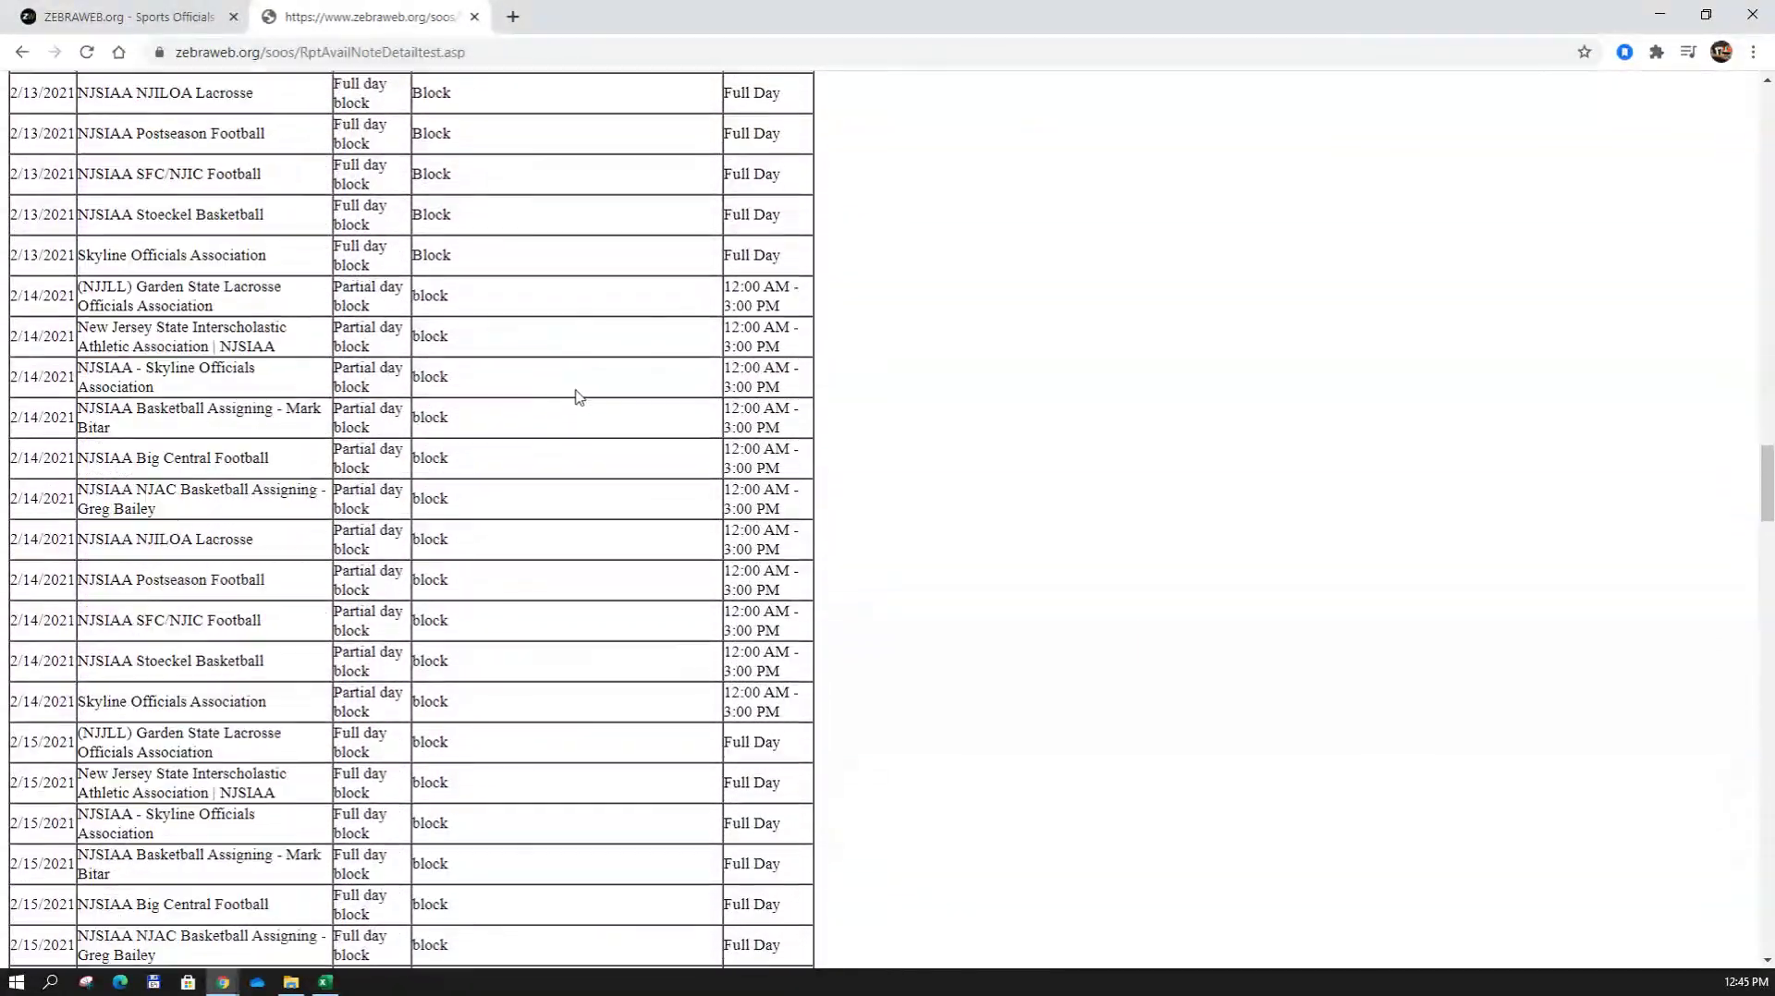
pyautogui.scroll(-20, 578, 397)
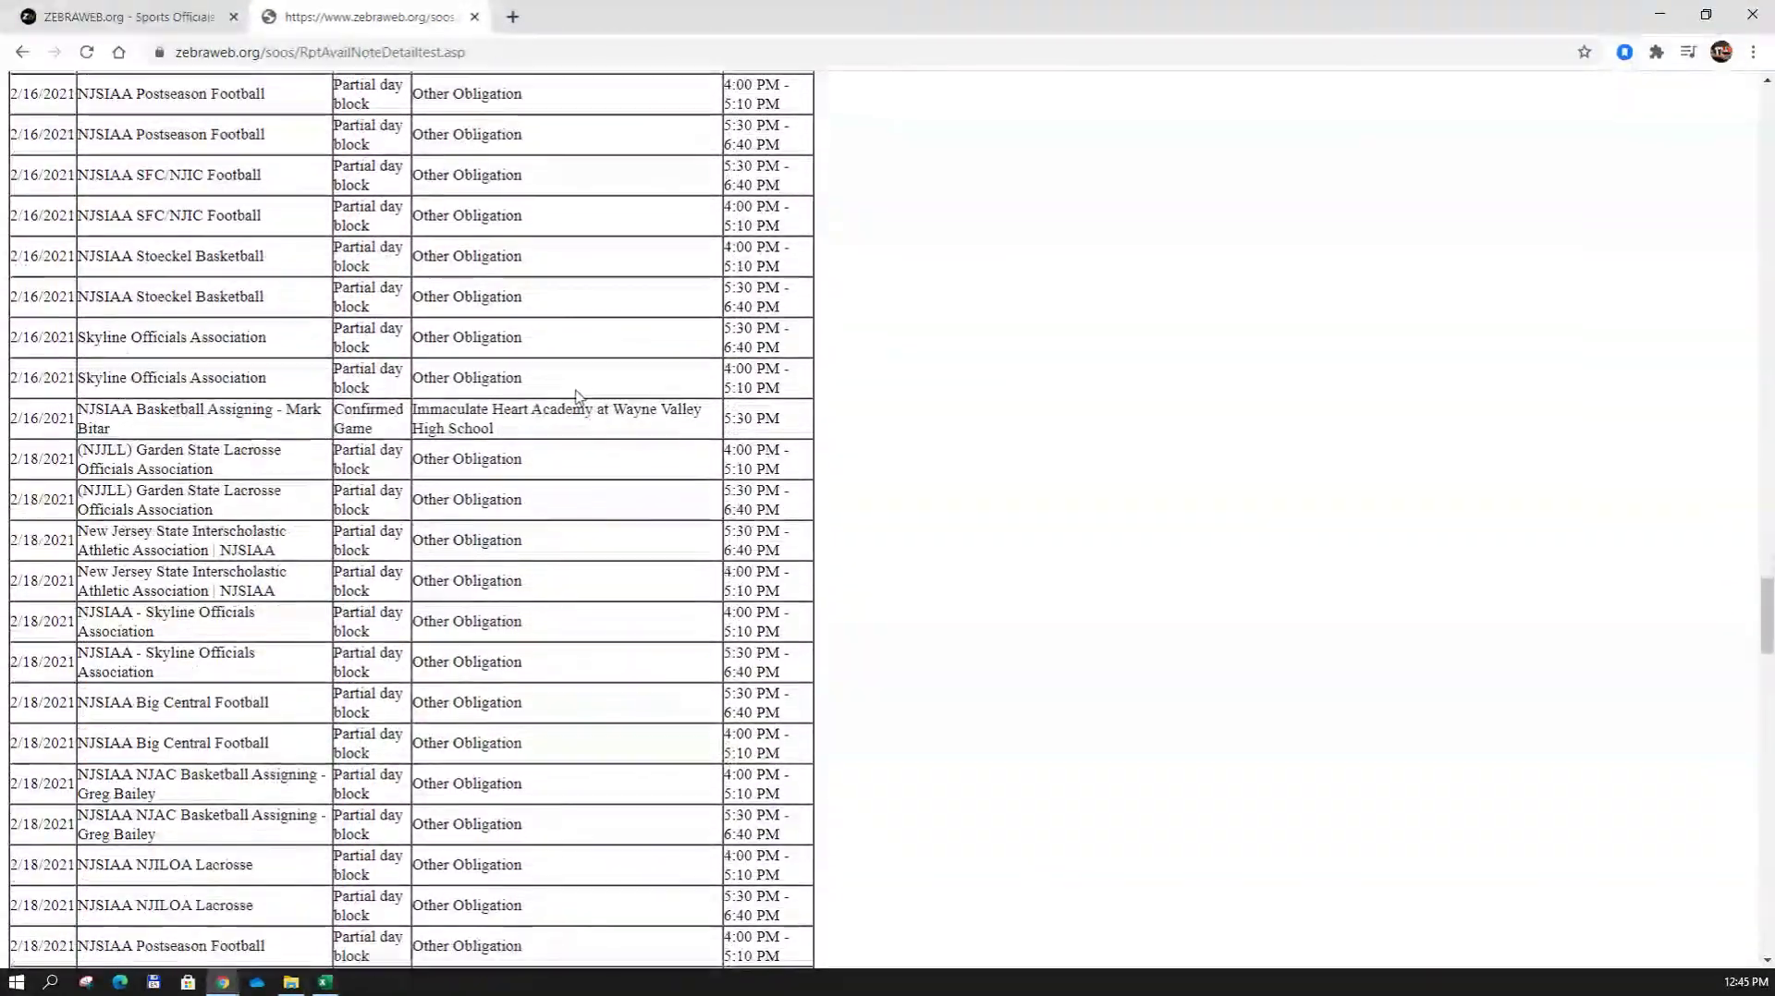
pyautogui.scroll(-14, 579, 398)
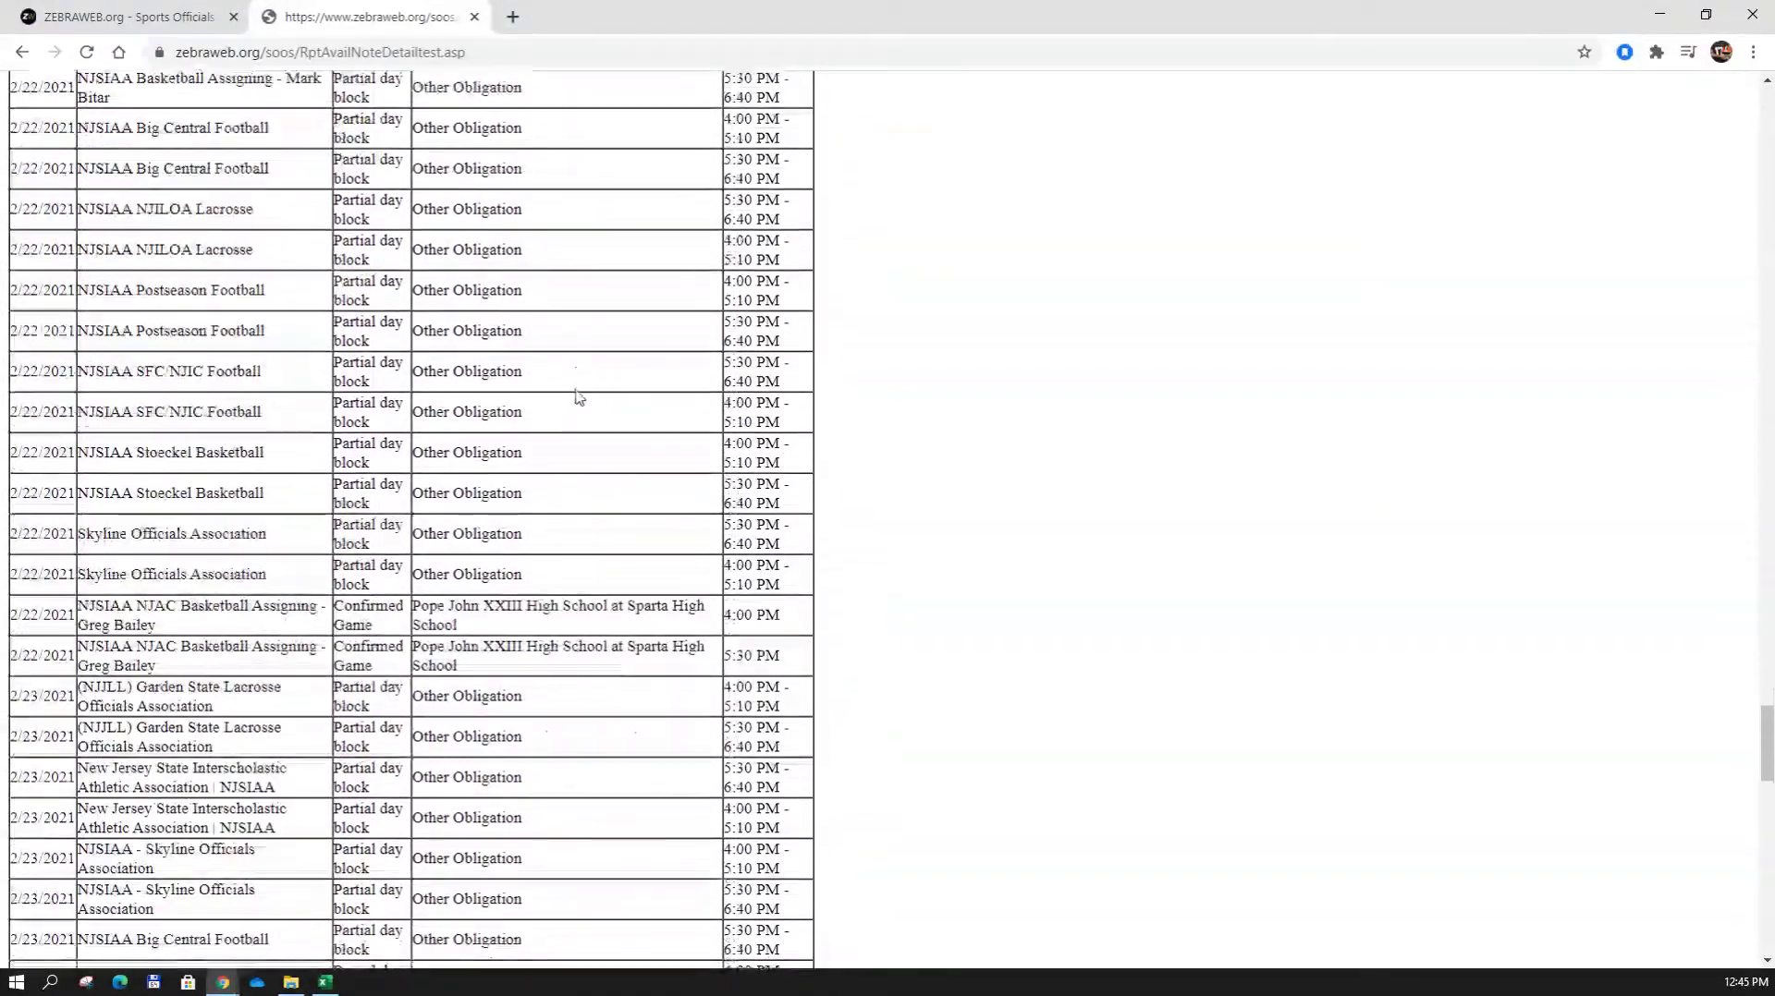
pyautogui.scroll(-3, 578, 398)
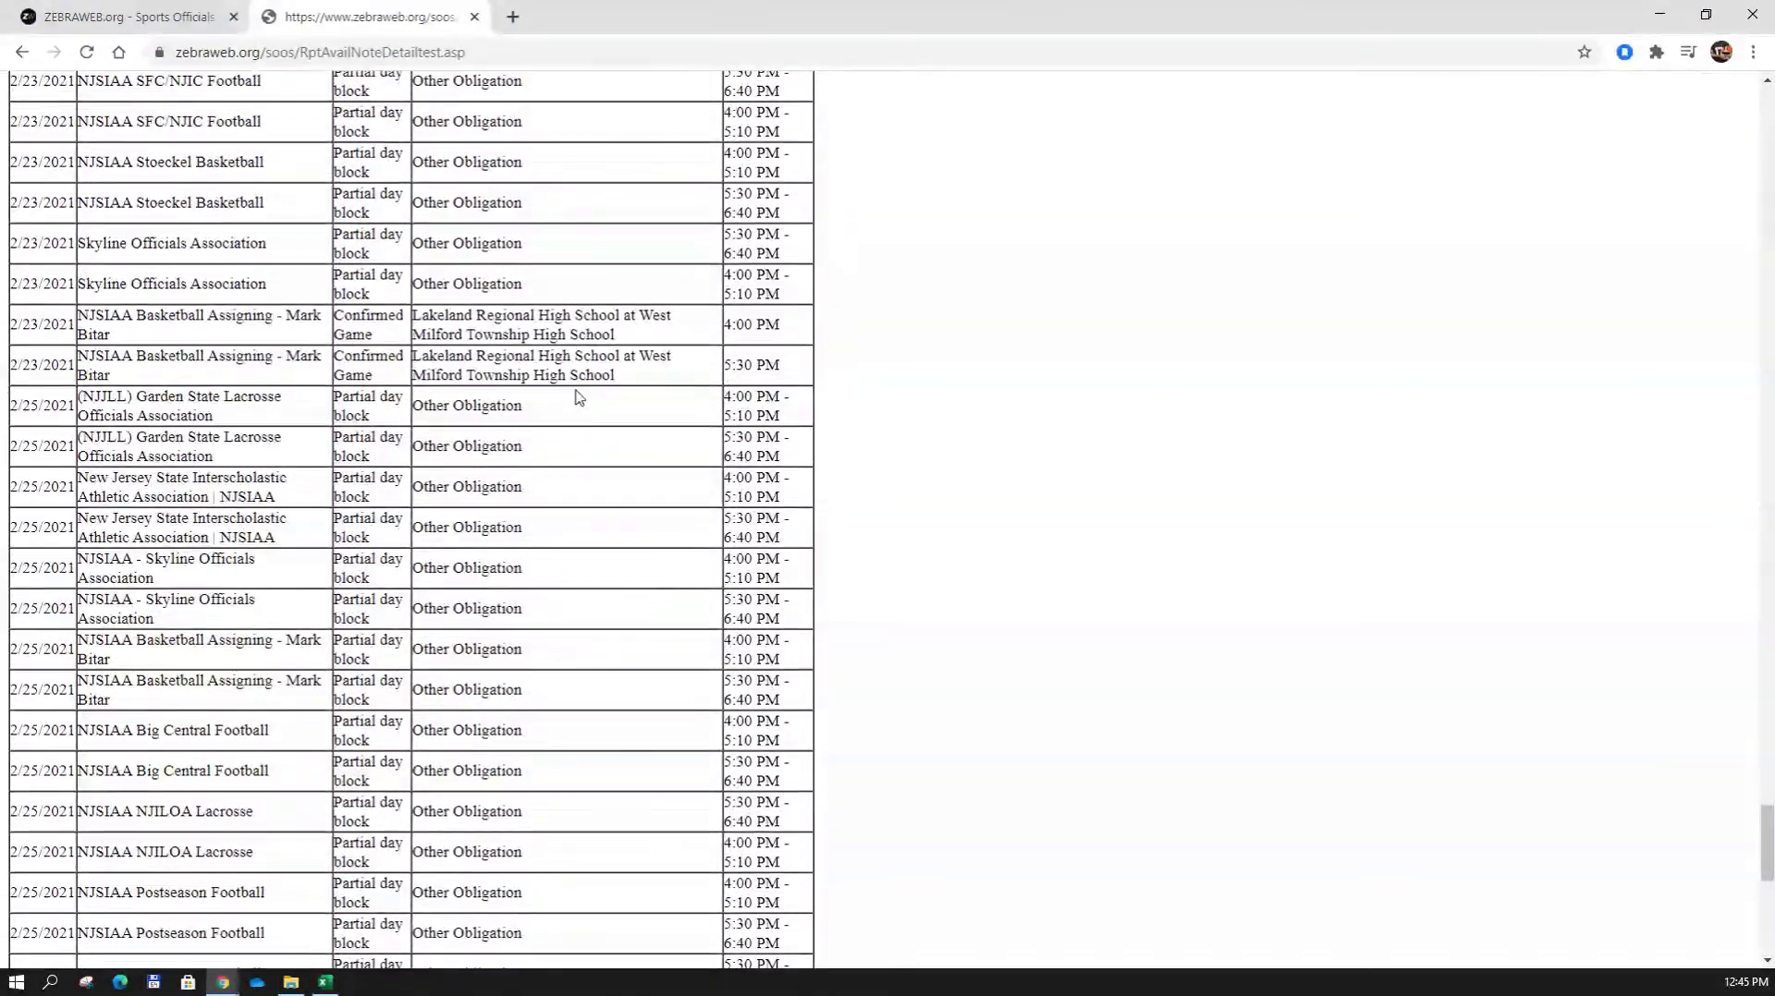
pyautogui.scroll(2, 578, 398)
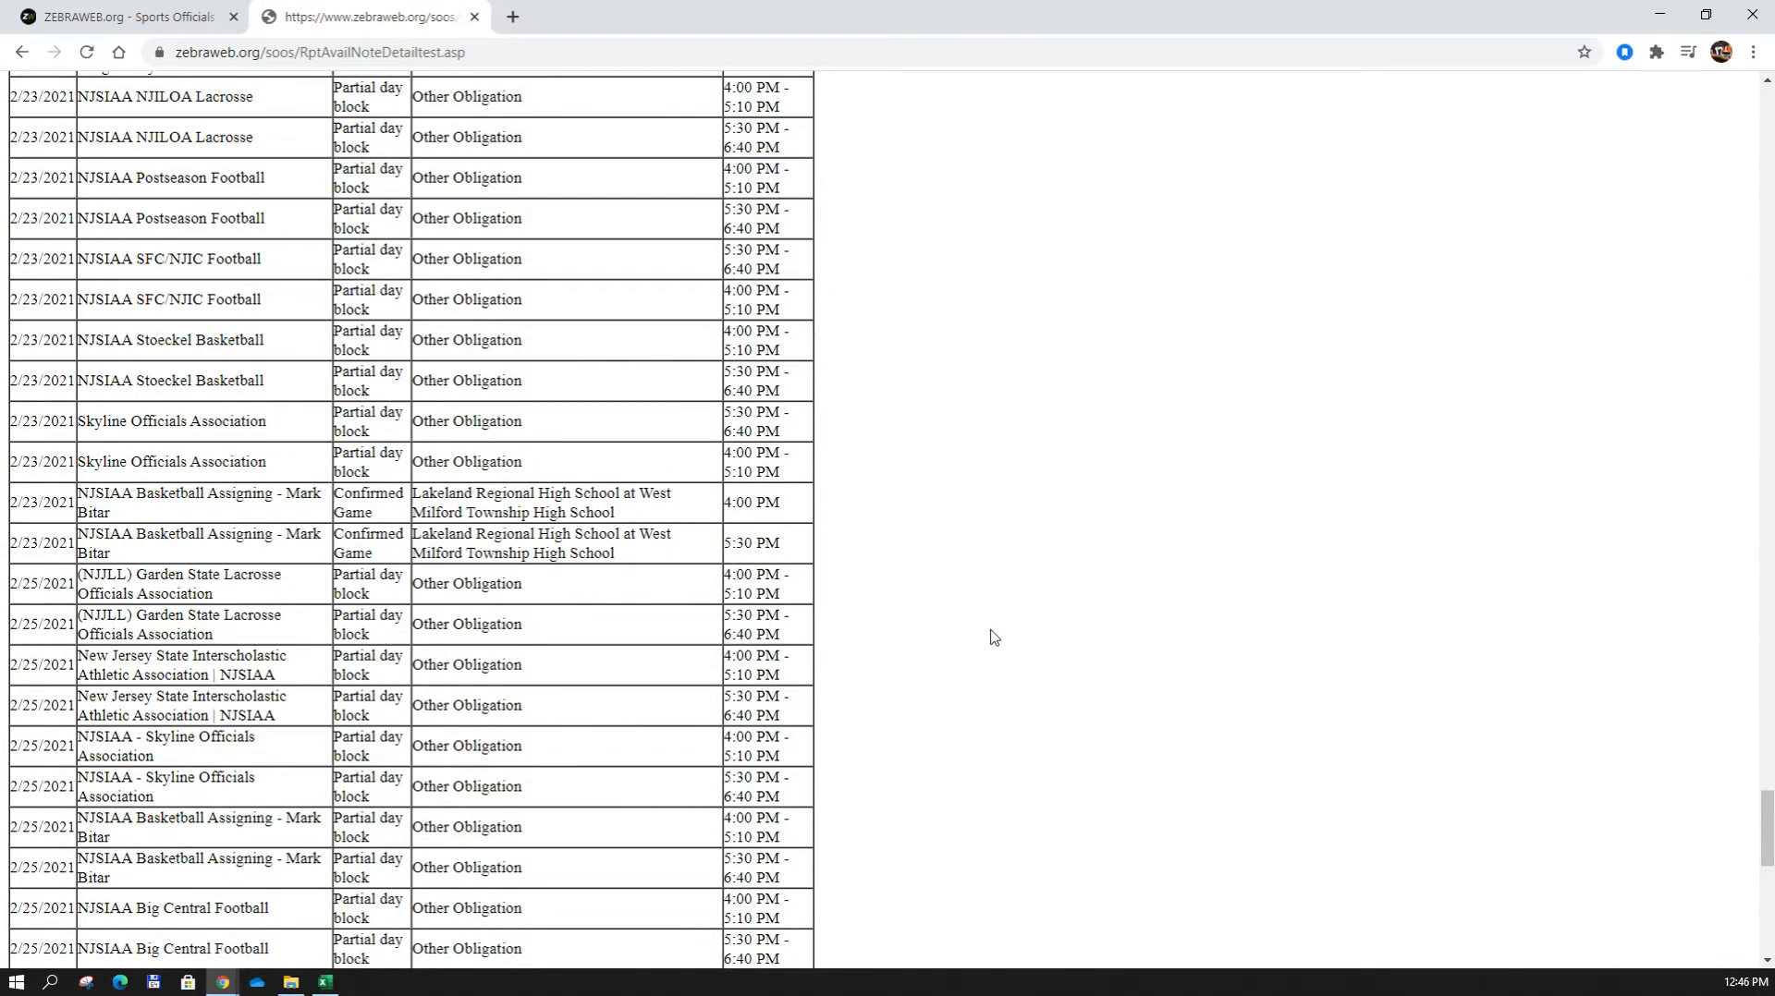
pyautogui.scroll(1, 962, 621)
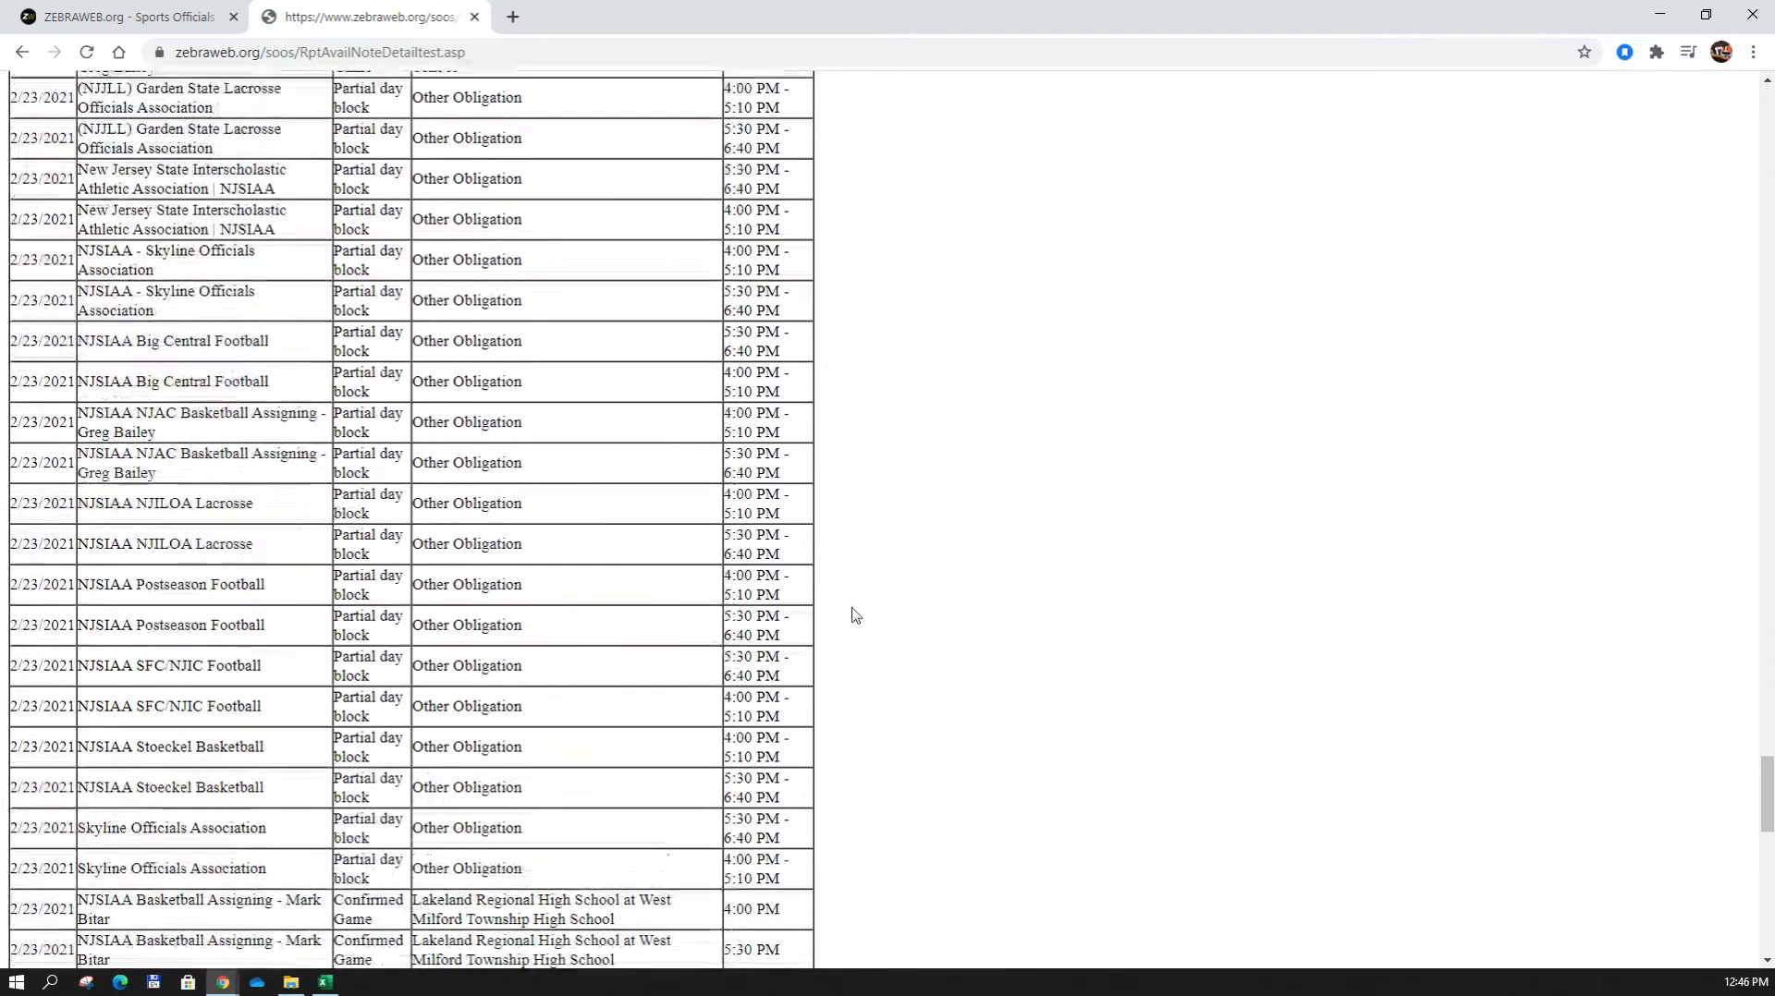
pyautogui.scroll(10, 855, 616)
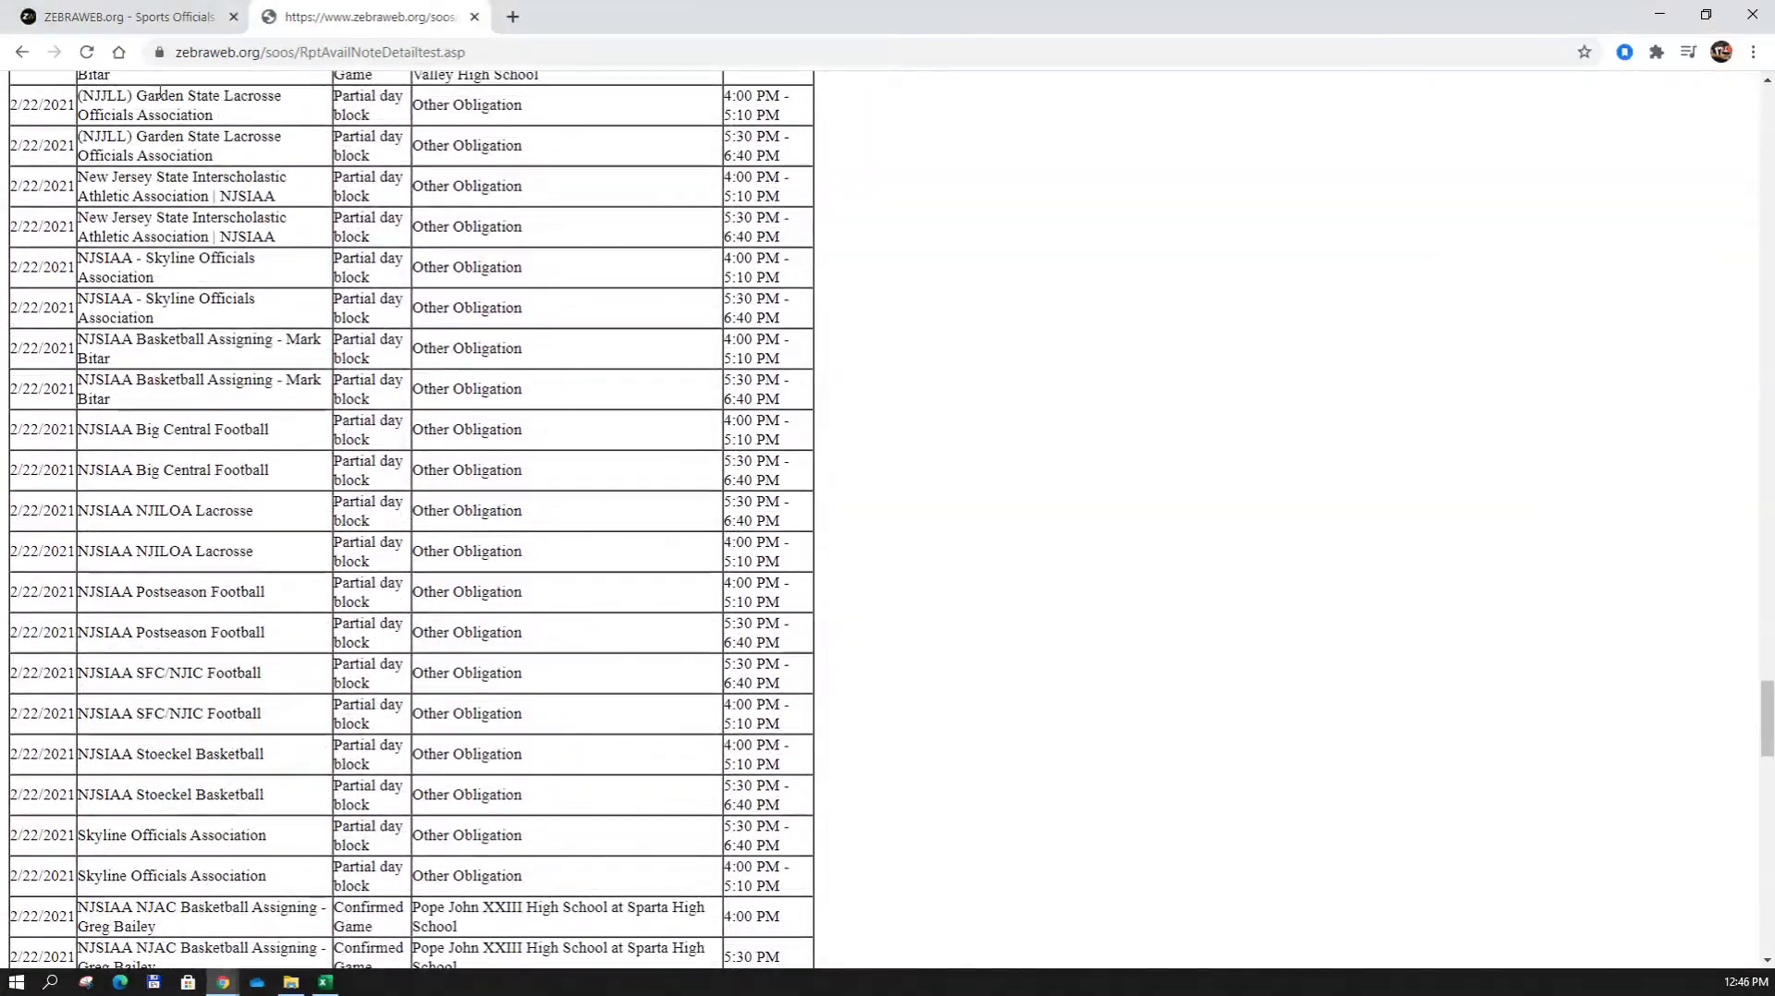
# Return to the availability calendar and set the block Day to 02/07/2021.
pyautogui.click(152, 17)
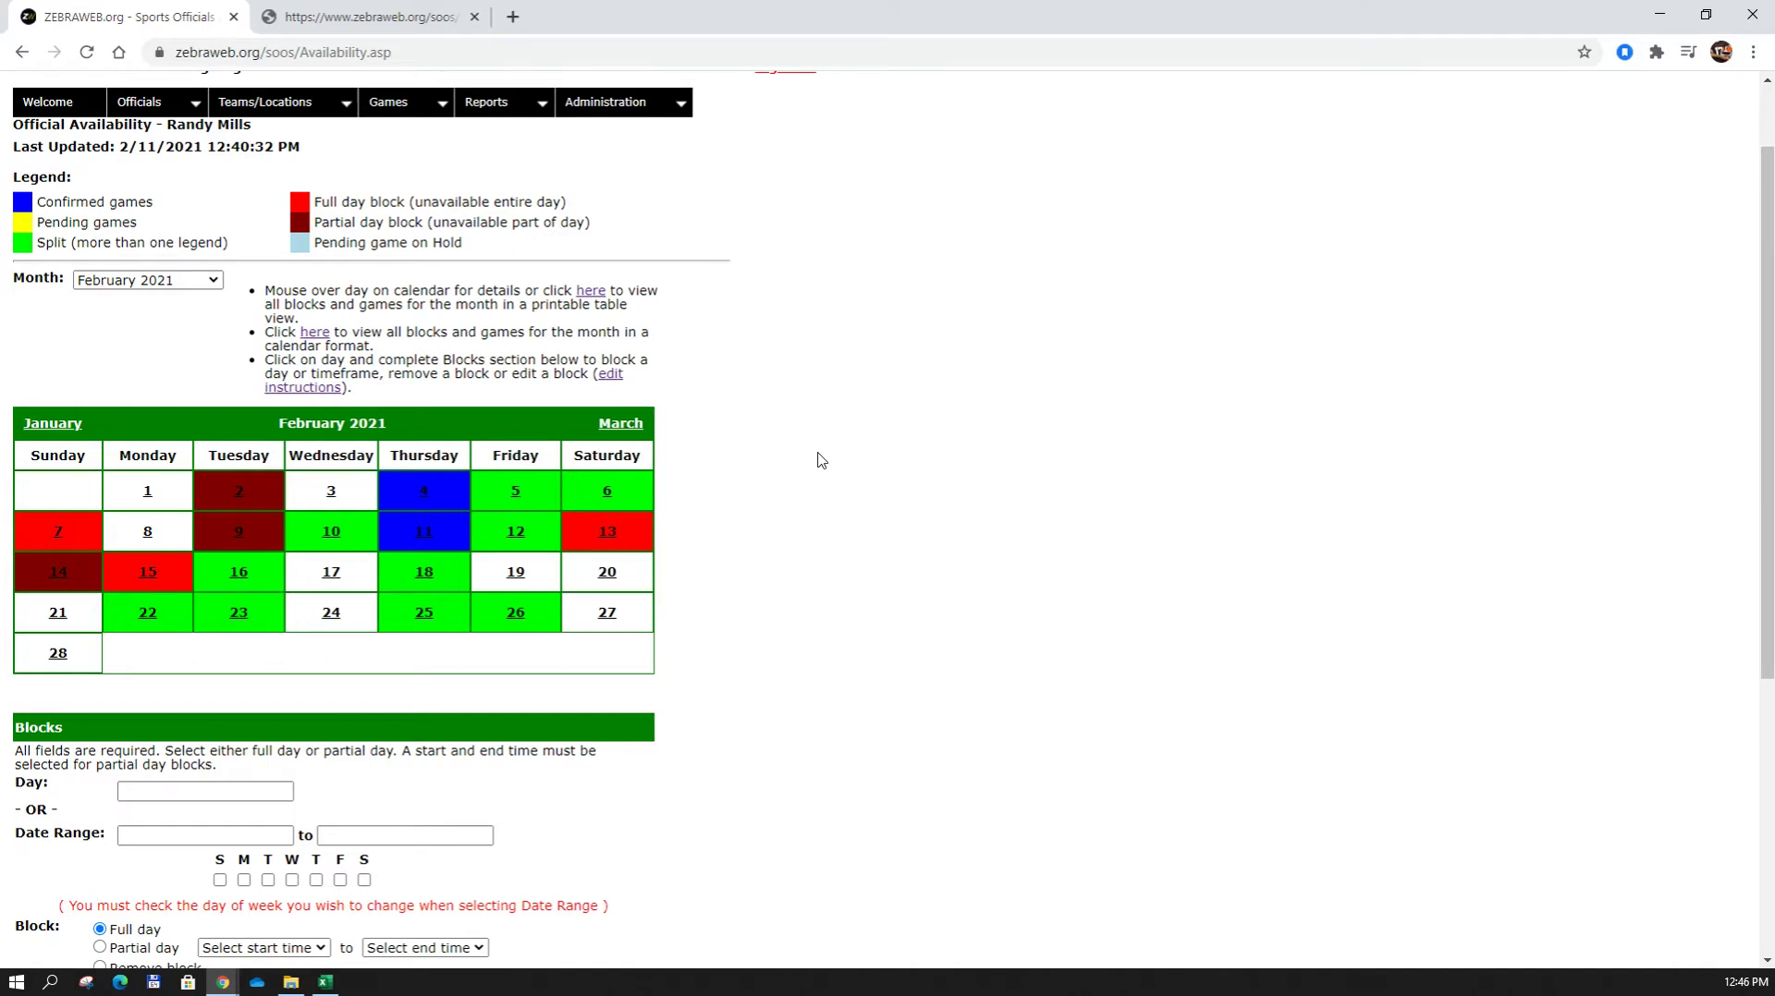
pyautogui.scroll(-1, 820, 460)
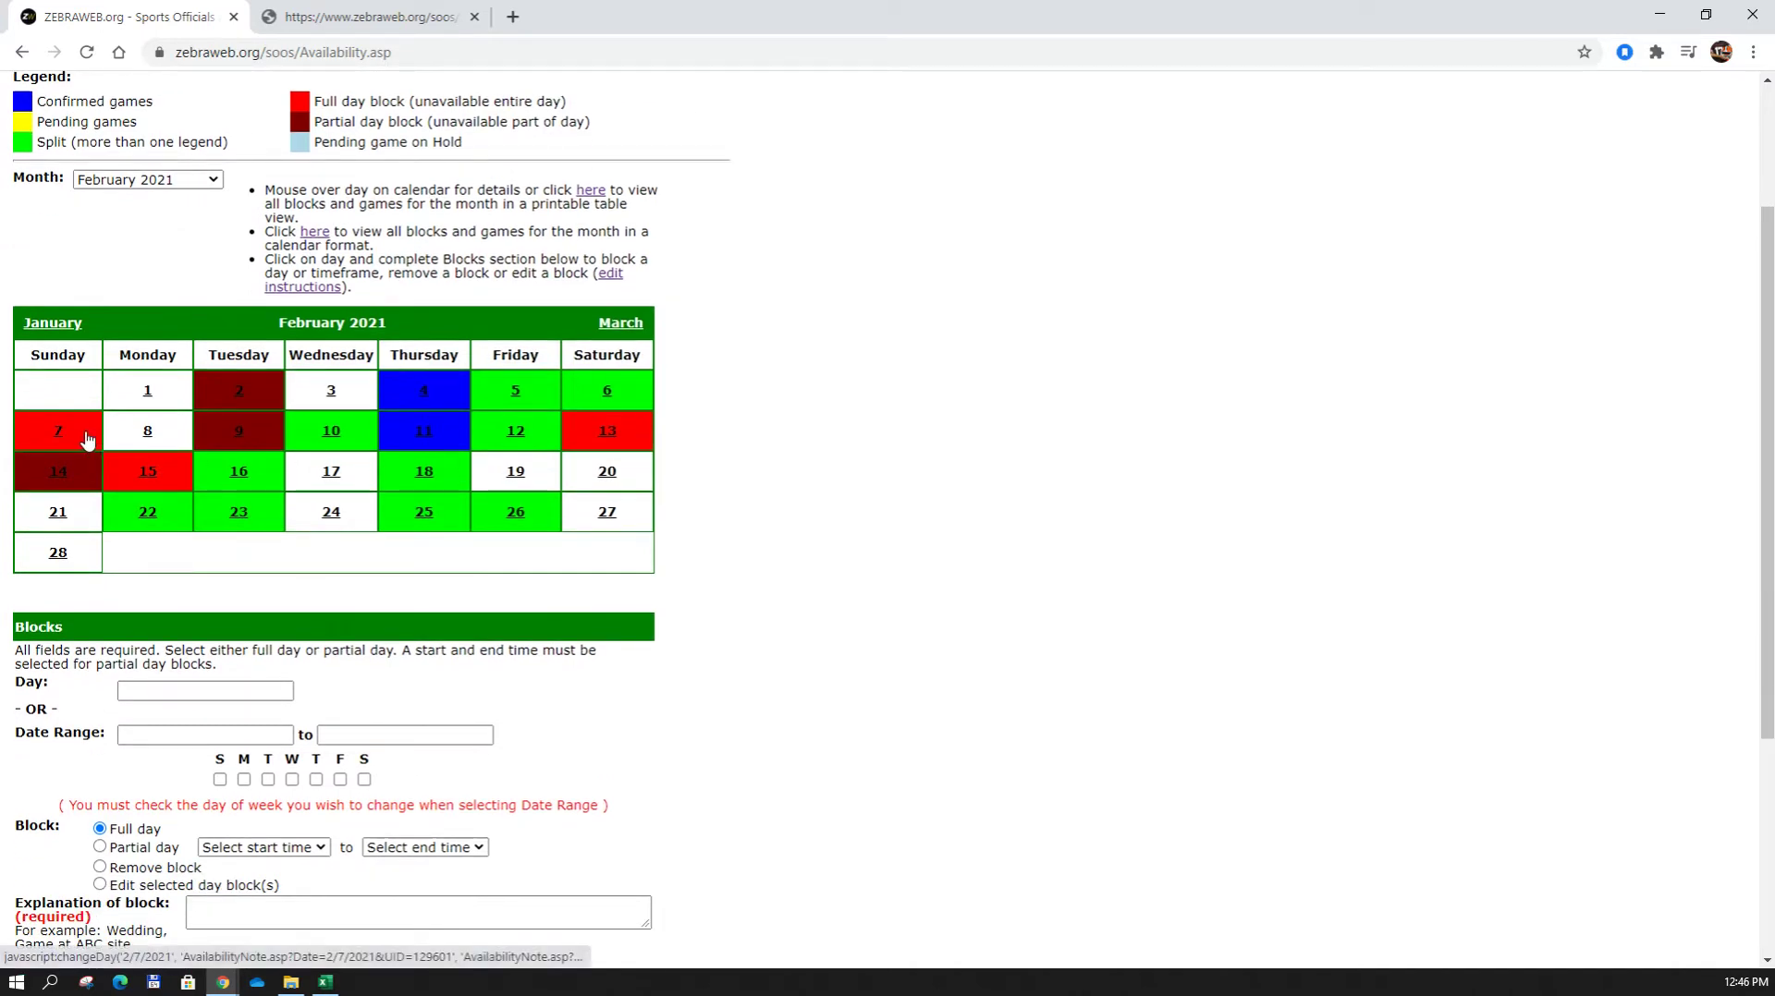
pyautogui.moveTo(85, 438)
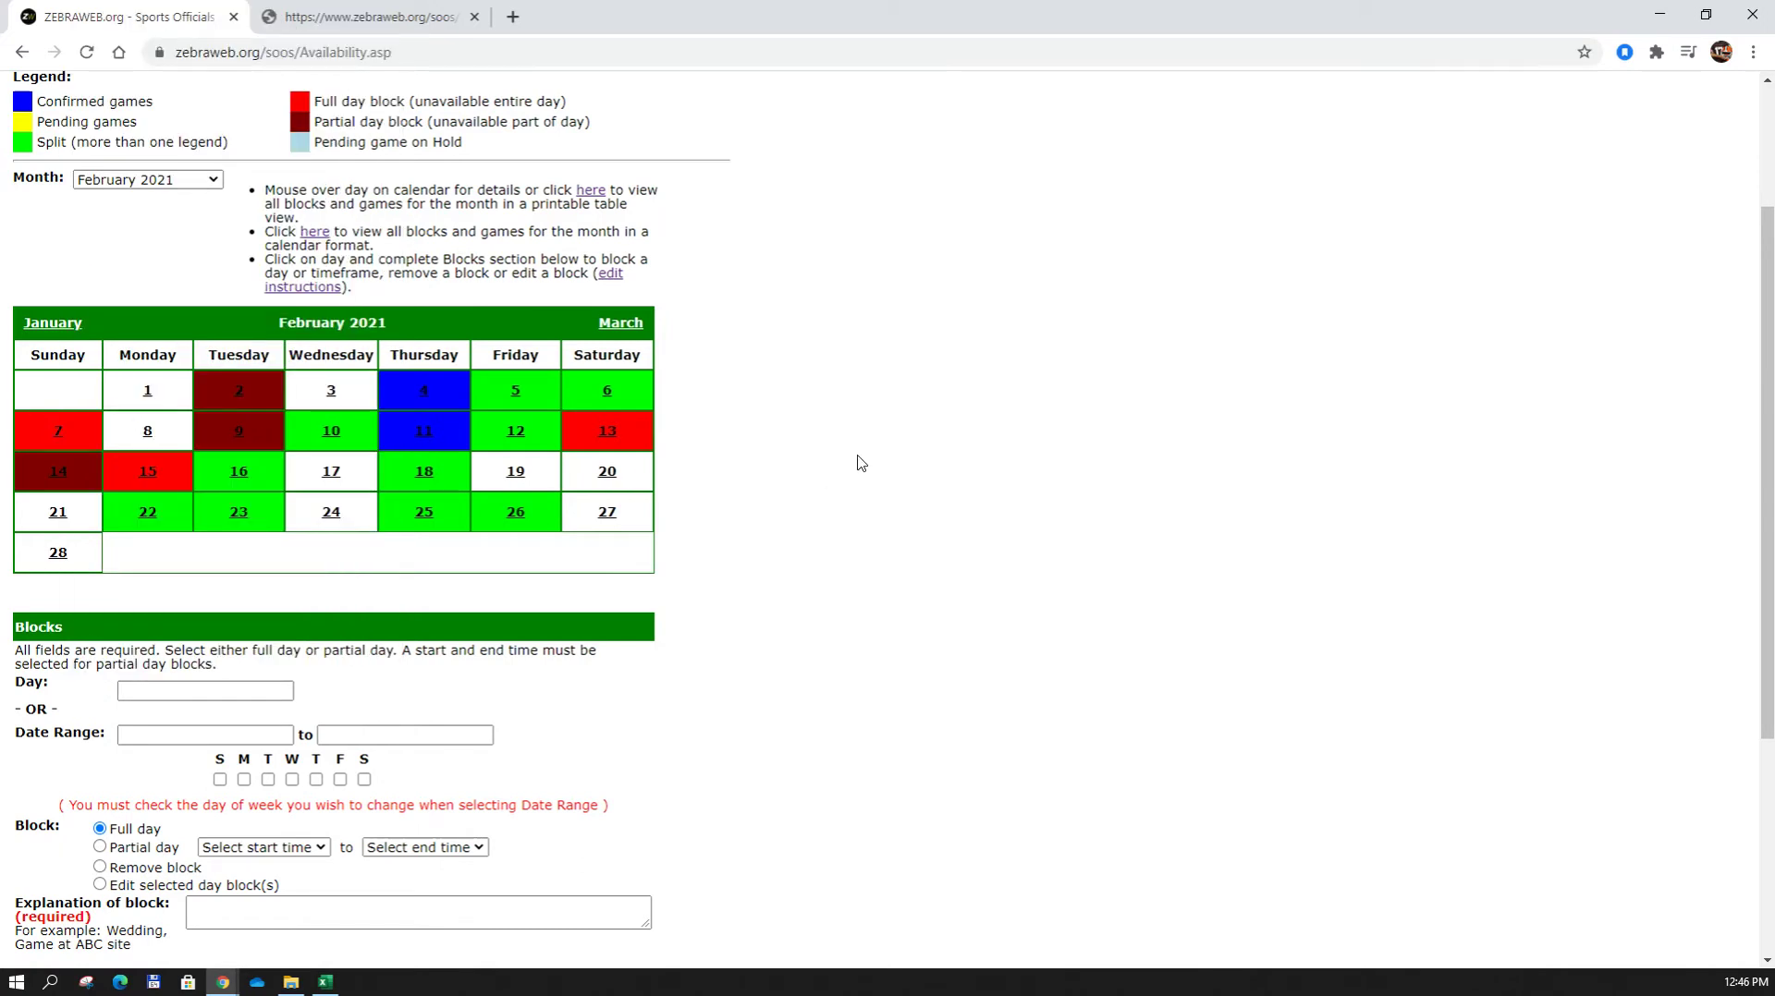
pyautogui.scroll(-1, 859, 462)
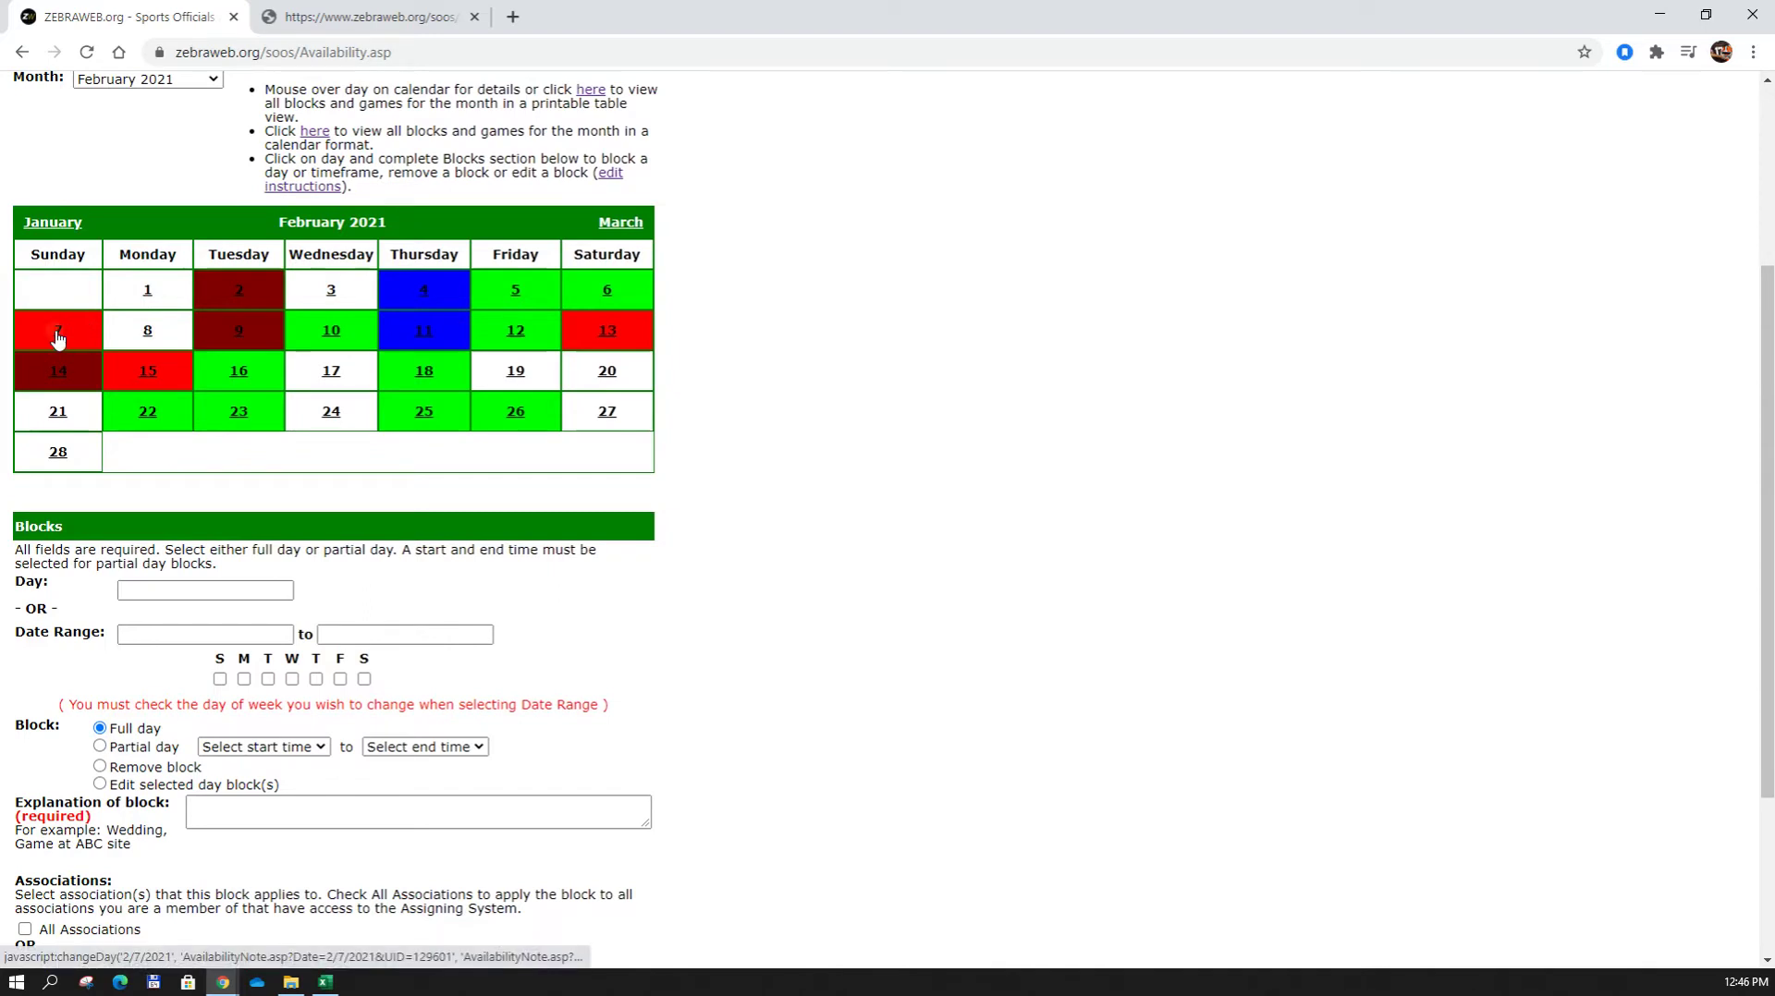
pyautogui.click(58, 339)
pyautogui.click(220, 599)
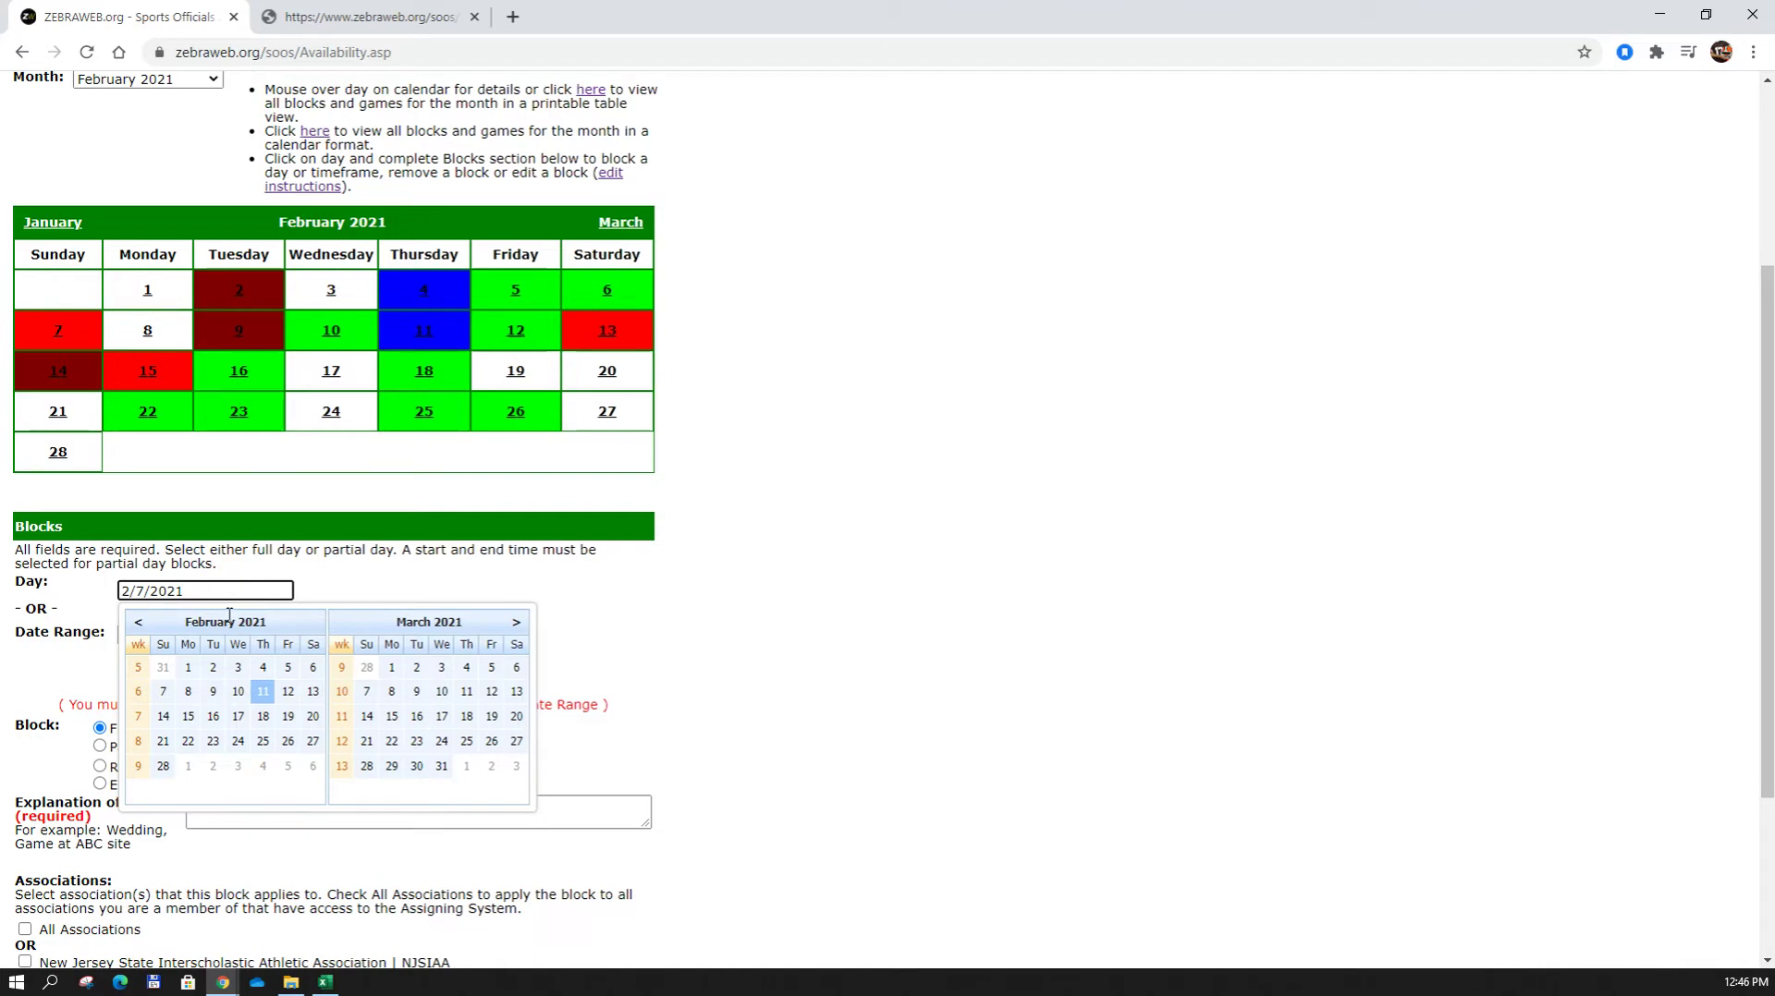
pyautogui.click(162, 691)
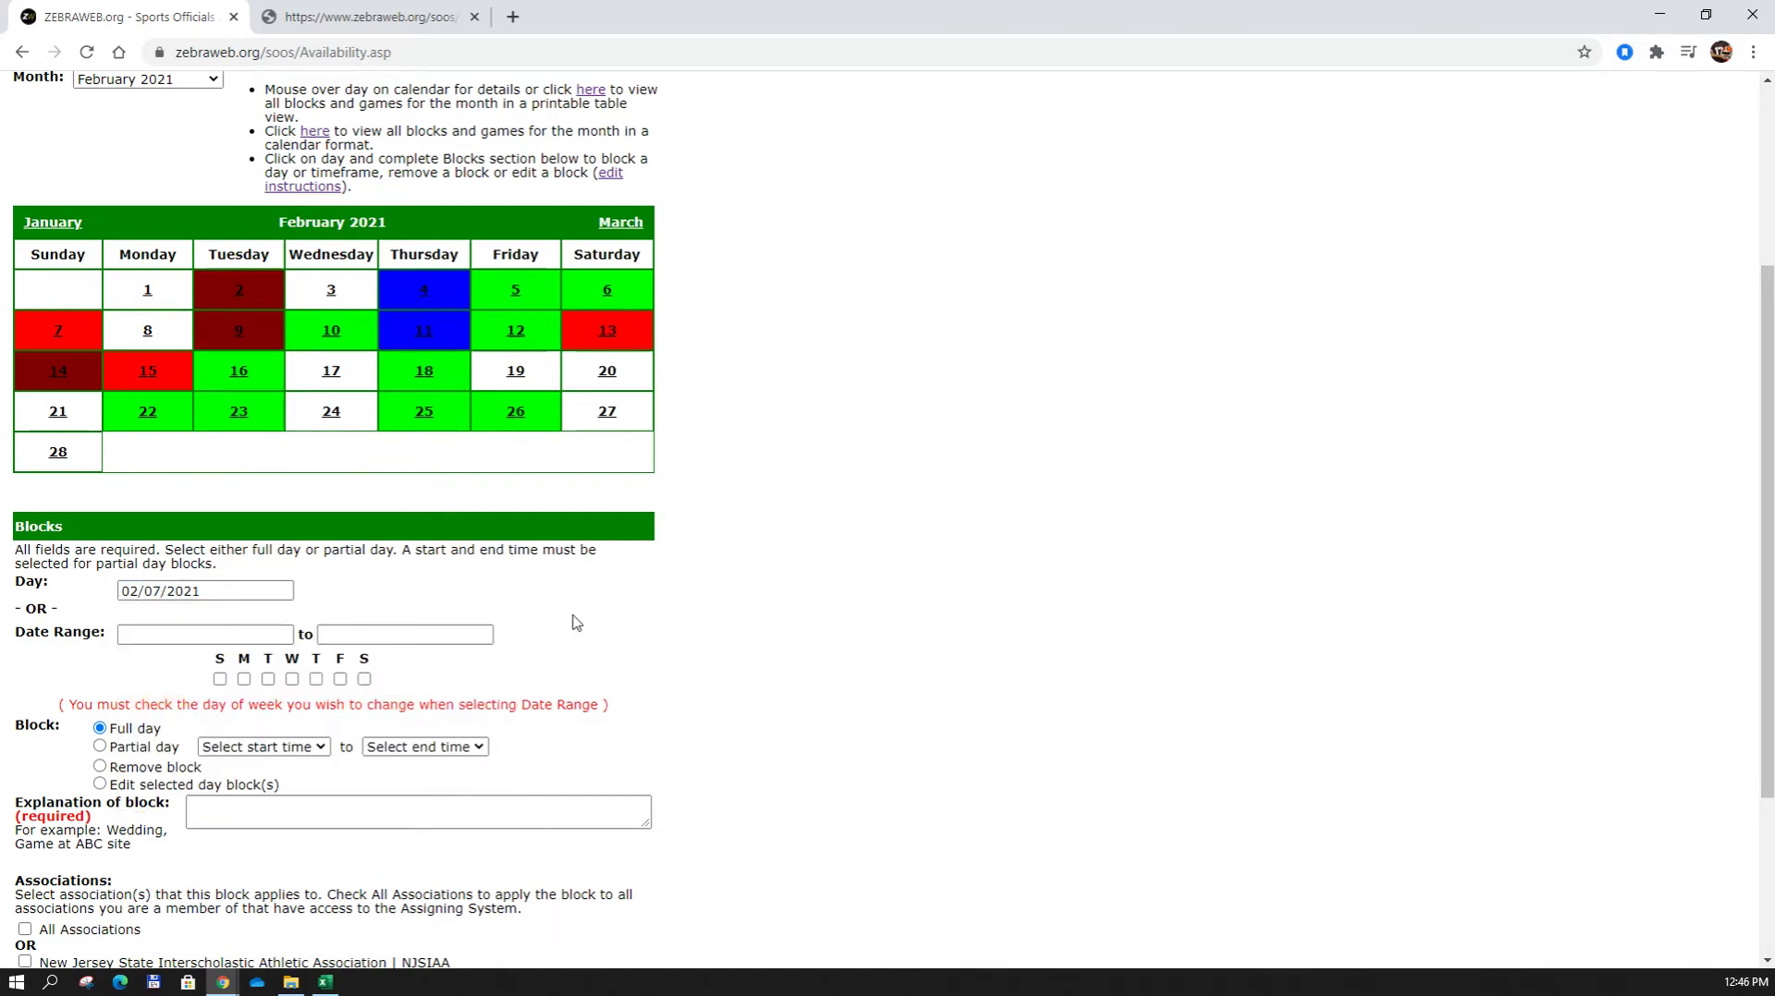
# Set the chosen day's block action to Remove block and apply it to All Associations.
pyautogui.scroll(-1, 576, 623)
pyautogui.scroll(-1, 421, 534)
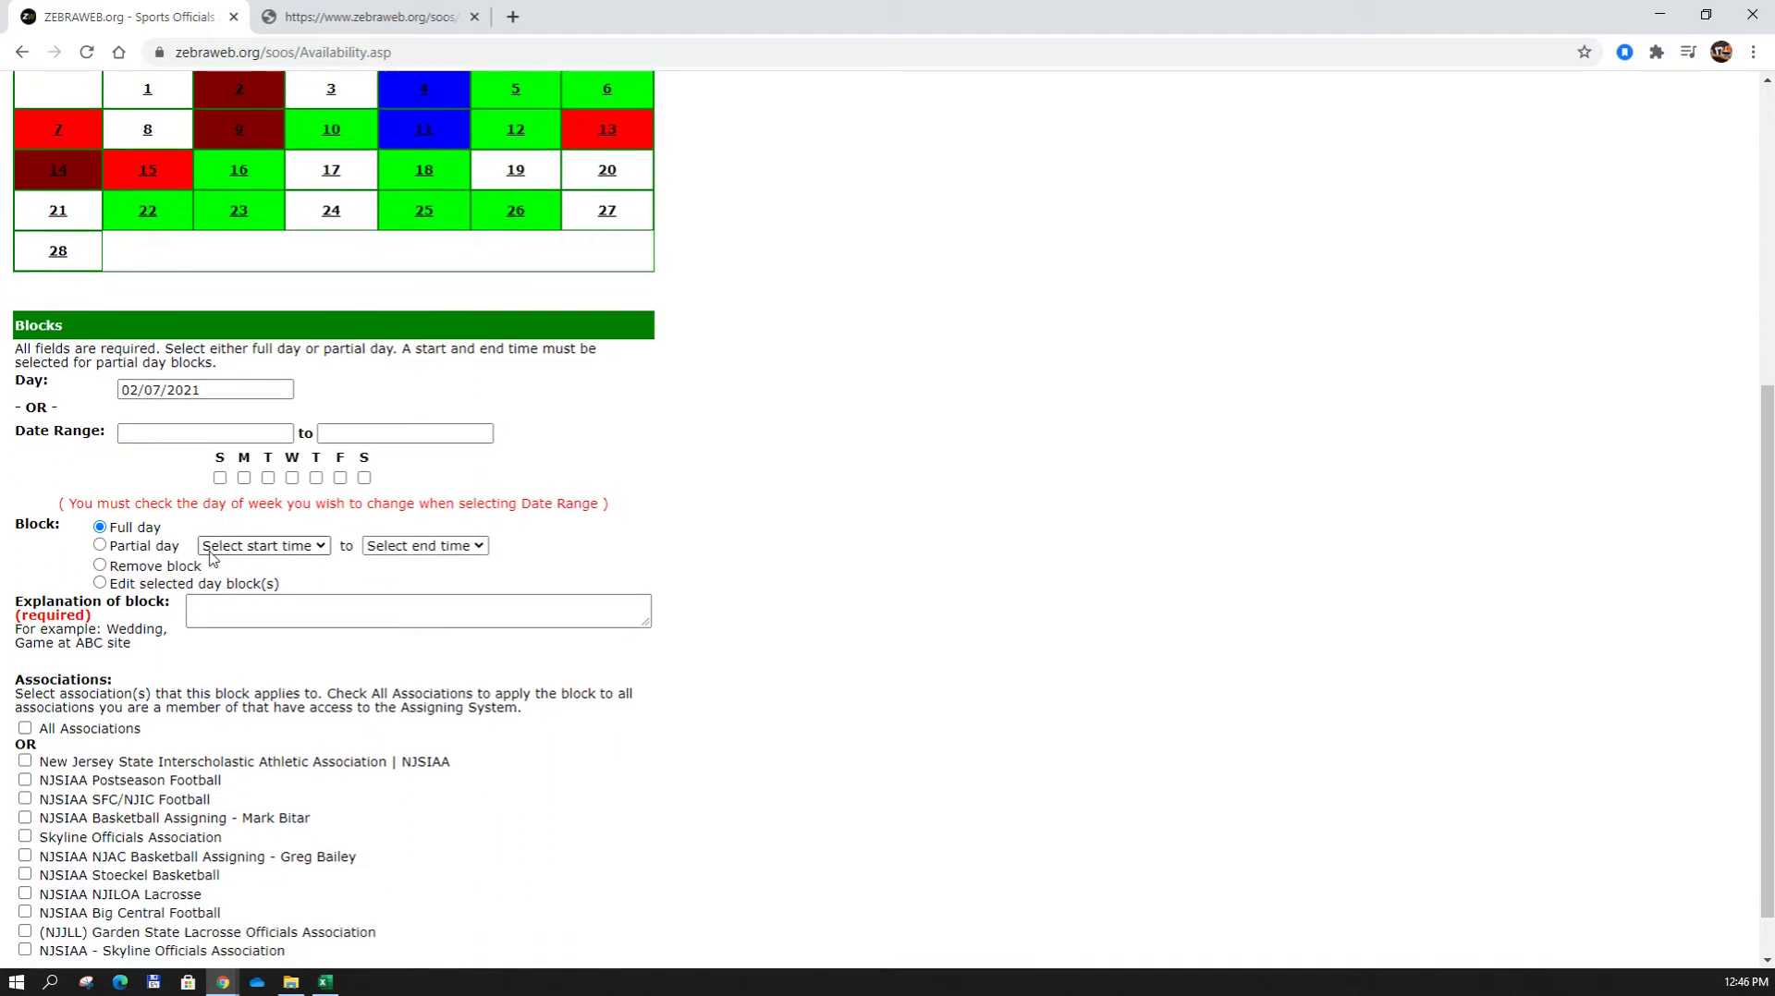
pyautogui.click(114, 564)
pyautogui.click(236, 610)
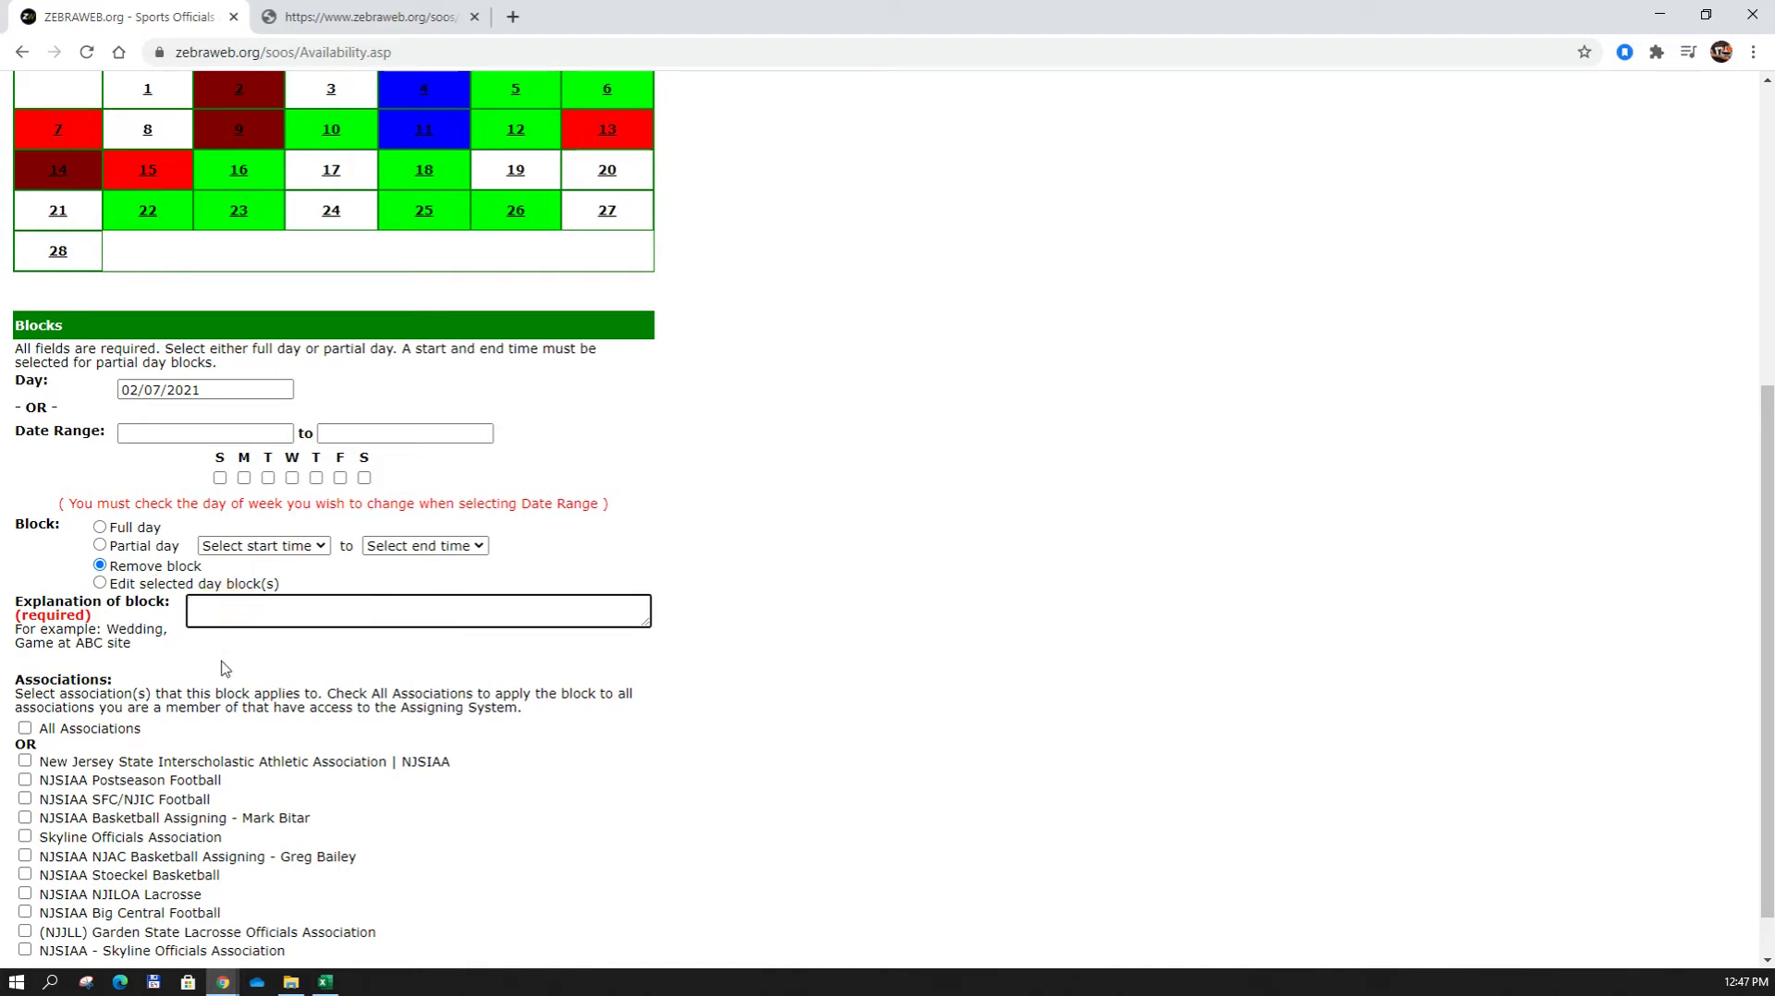
pyautogui.scroll(-1, 224, 668)
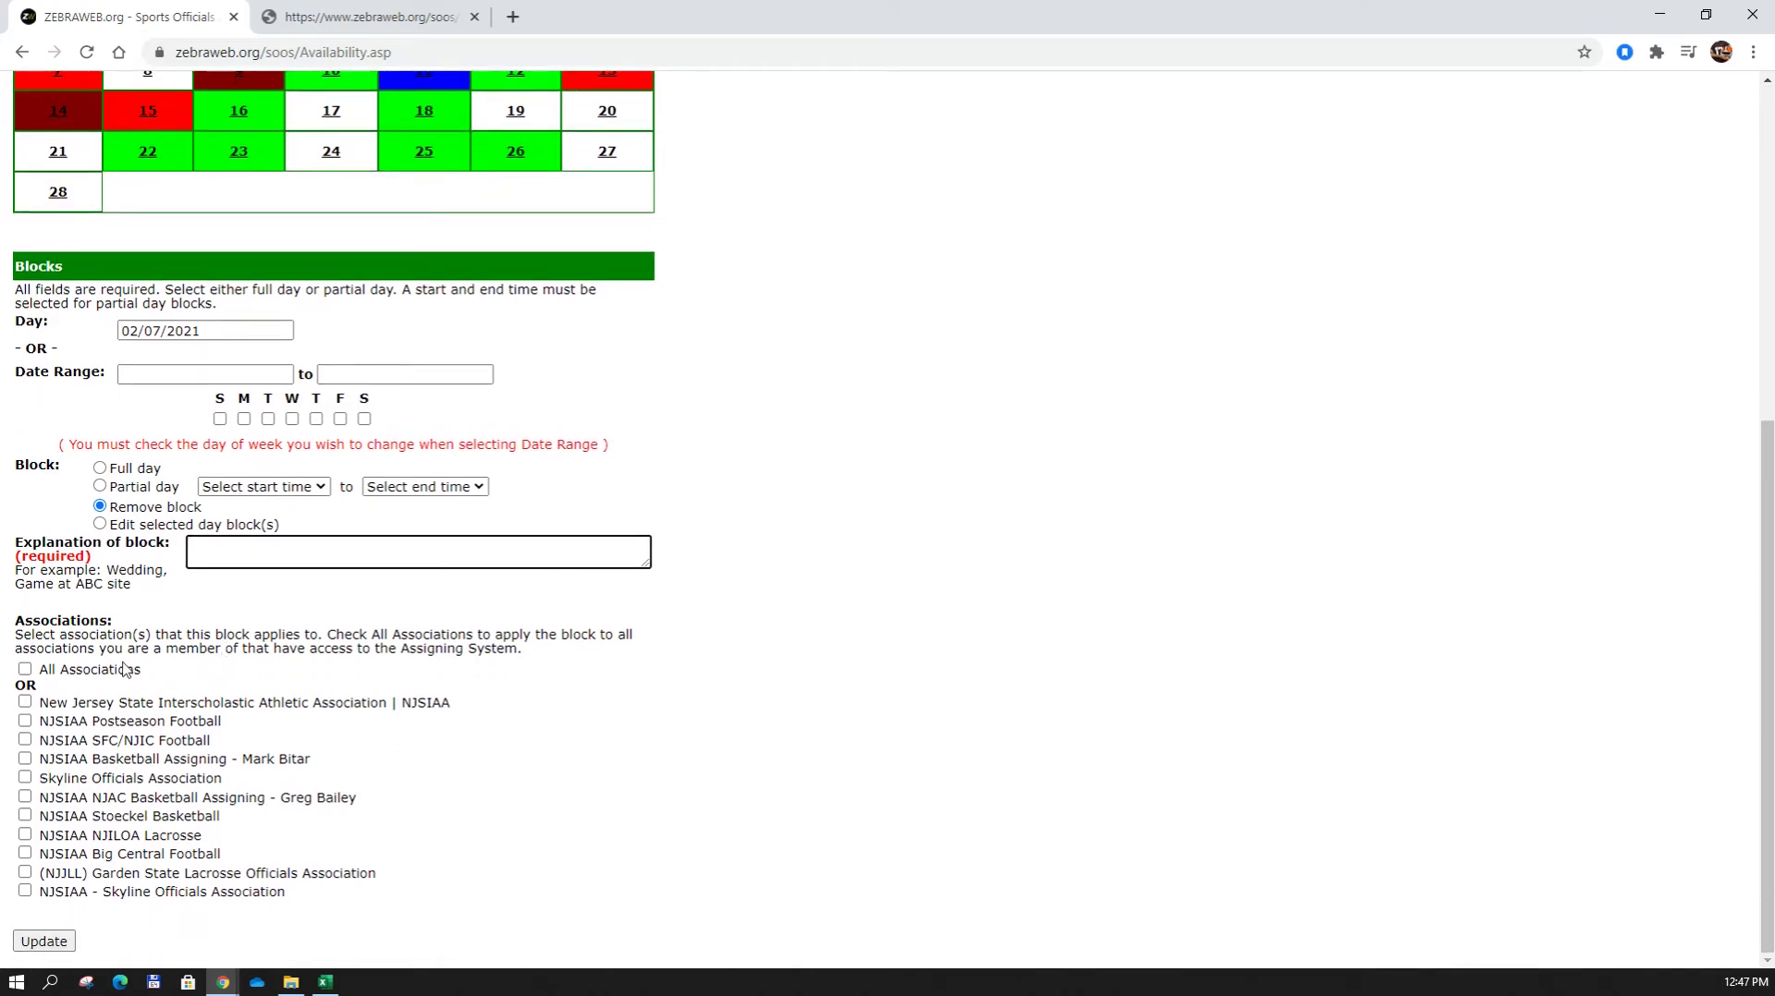
pyautogui.click(25, 670)
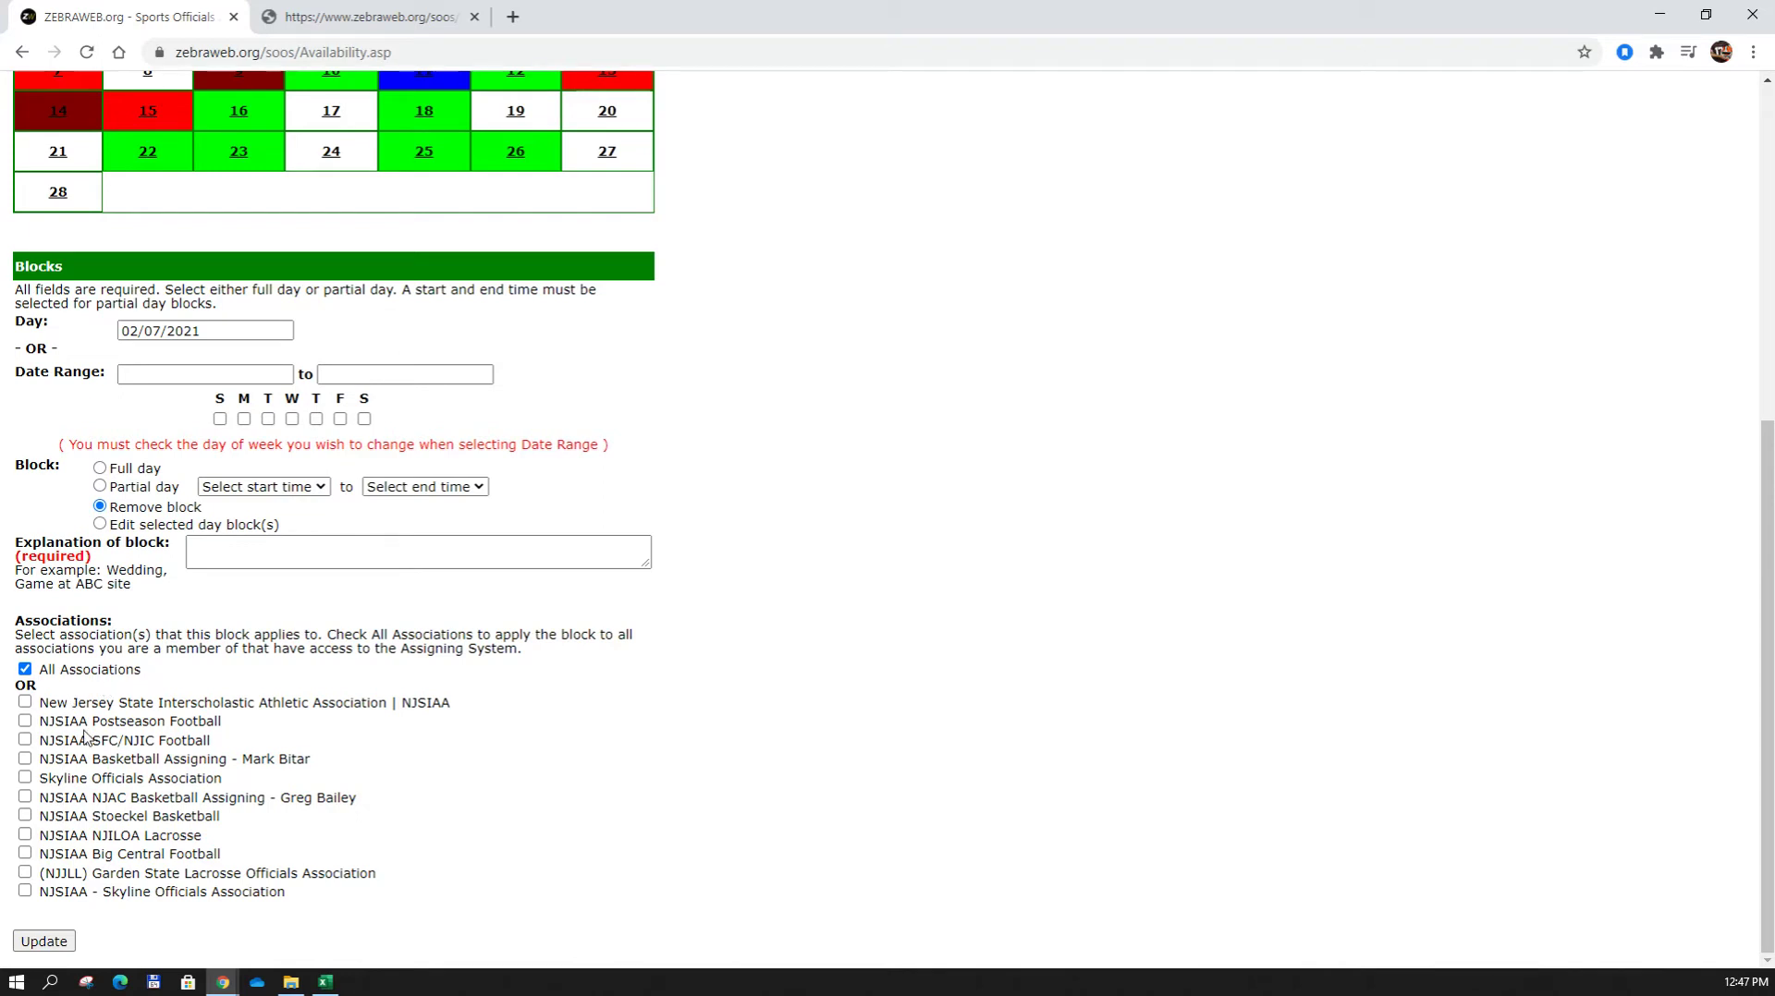
pyautogui.scroll(1, 96, 742)
pyautogui.scroll(-1, 83, 749)
pyautogui.scroll(3, 187, 743)
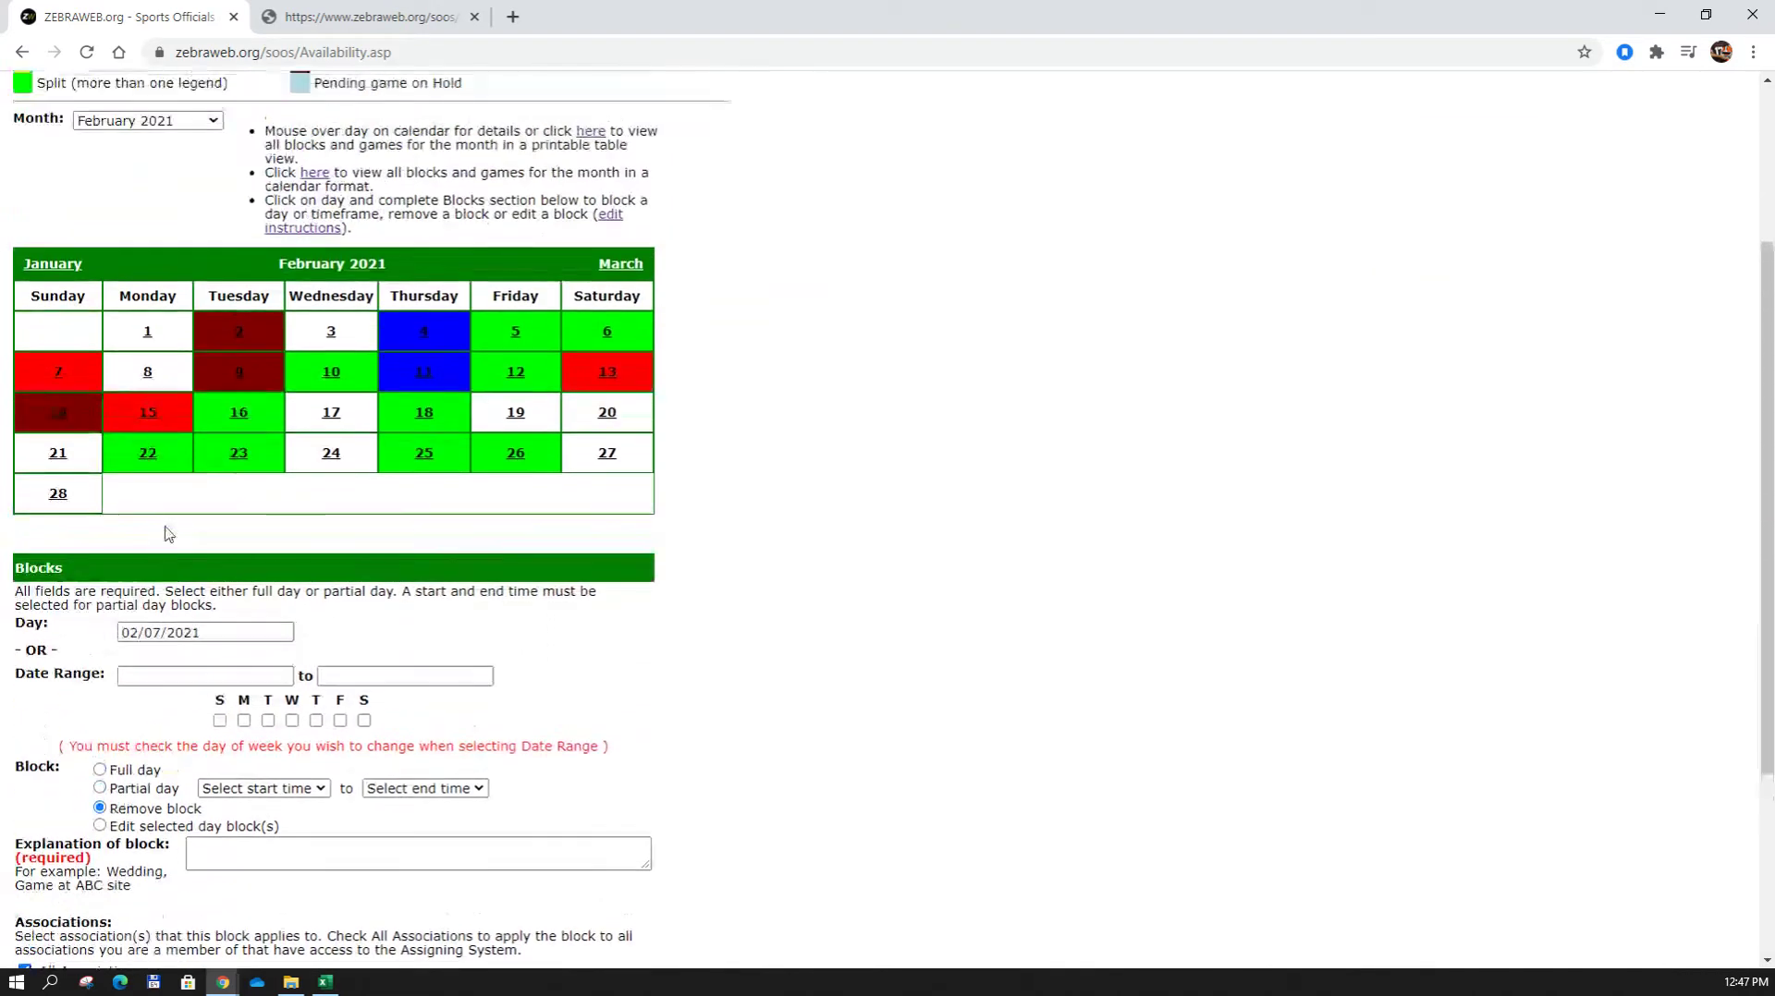
# Submit the removal of the 02/07/2021 block to update the availability calendar.
pyautogui.scroll(-3, 58, 363)
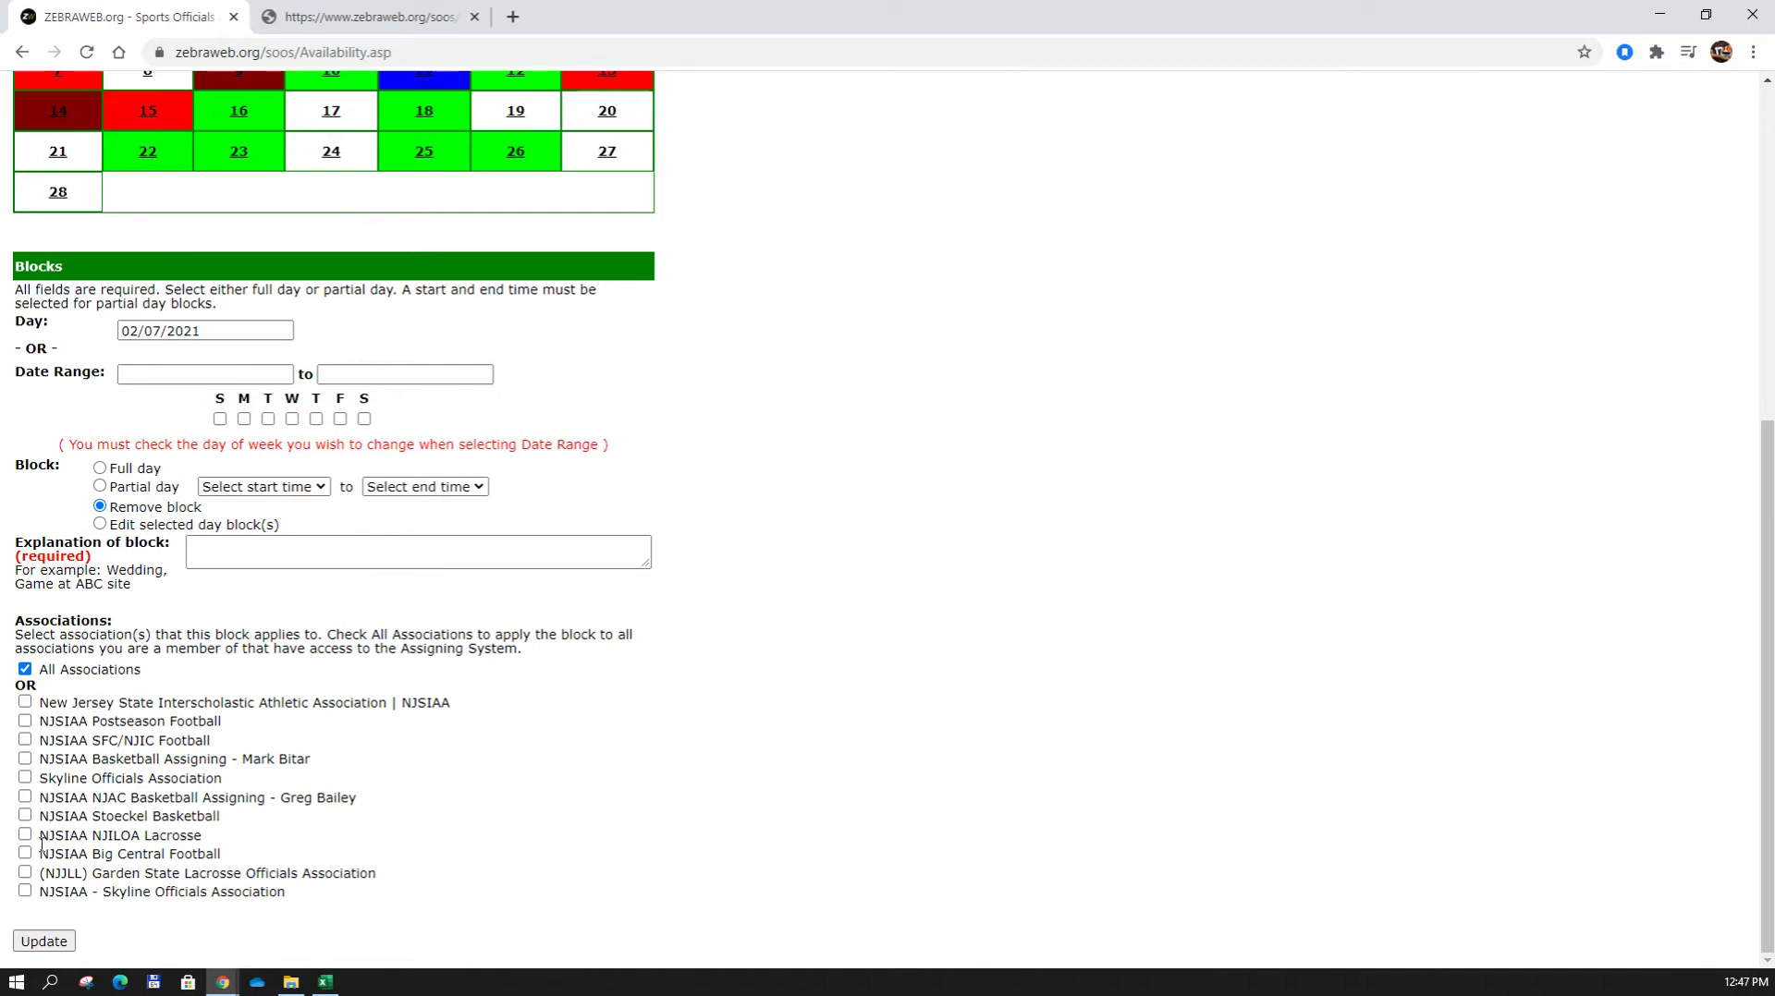
pyautogui.click(43, 941)
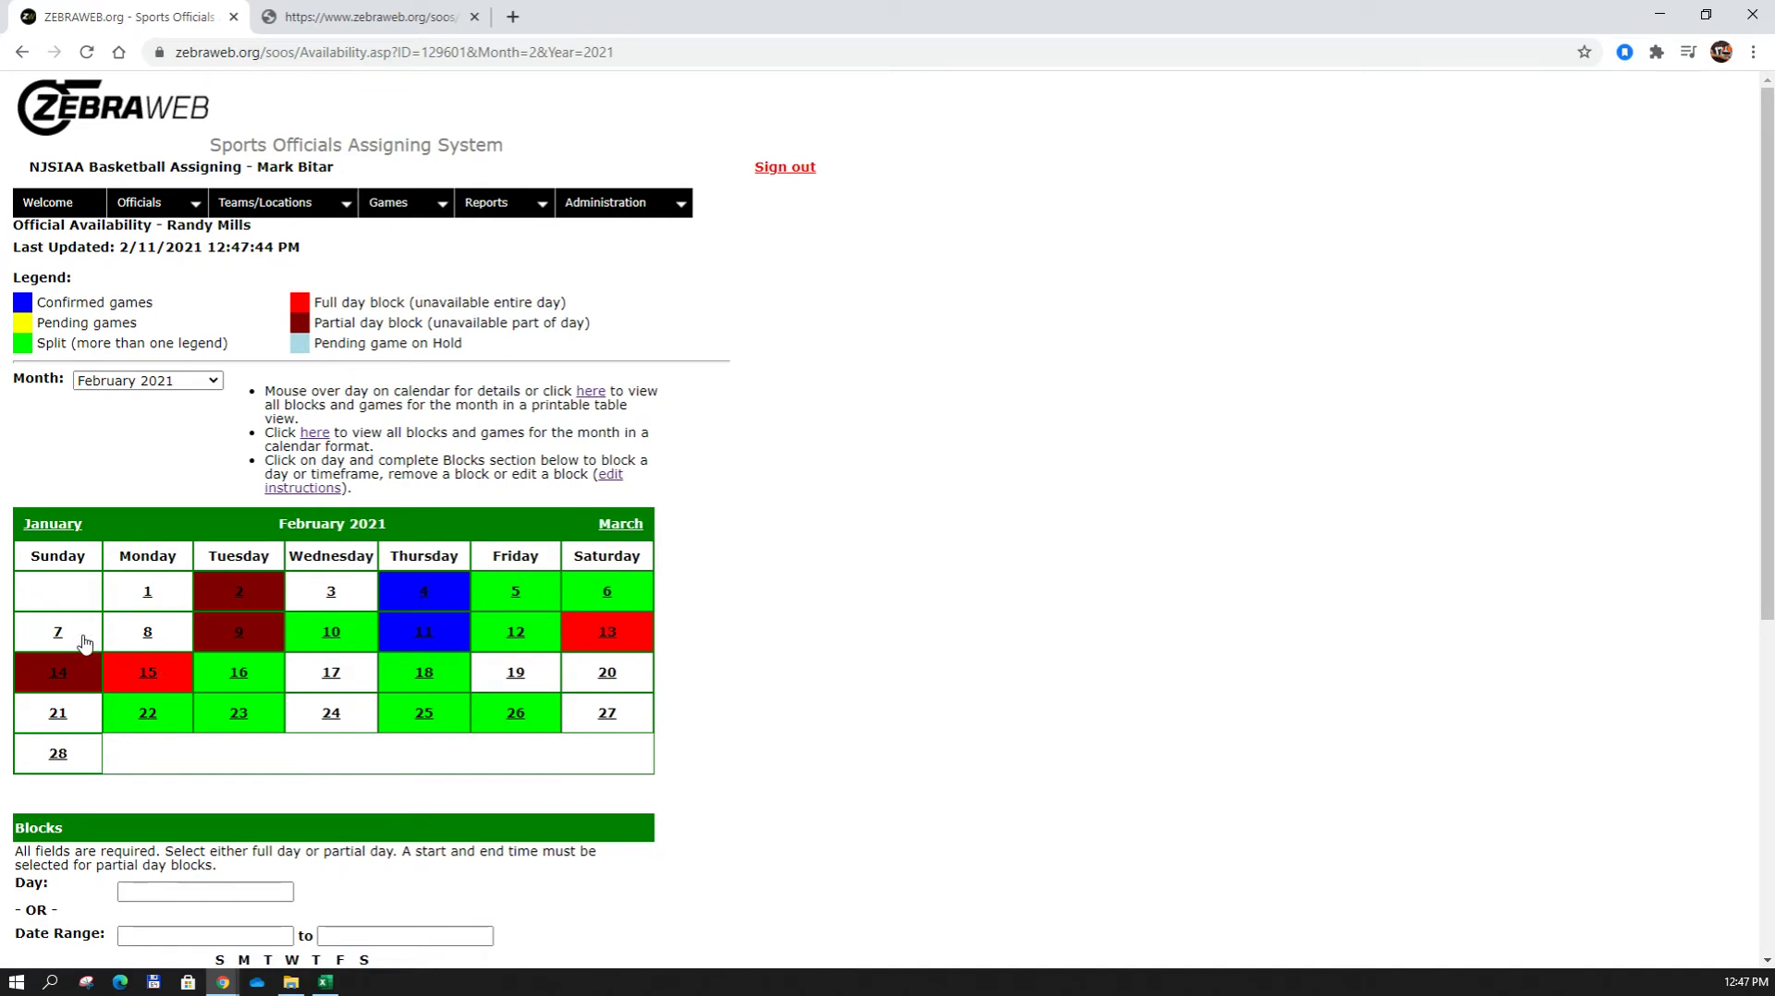
# Remove the partial-day block on 2/14/2021 for All Associations and submit the update.
pyautogui.scroll(-2, 83, 642)
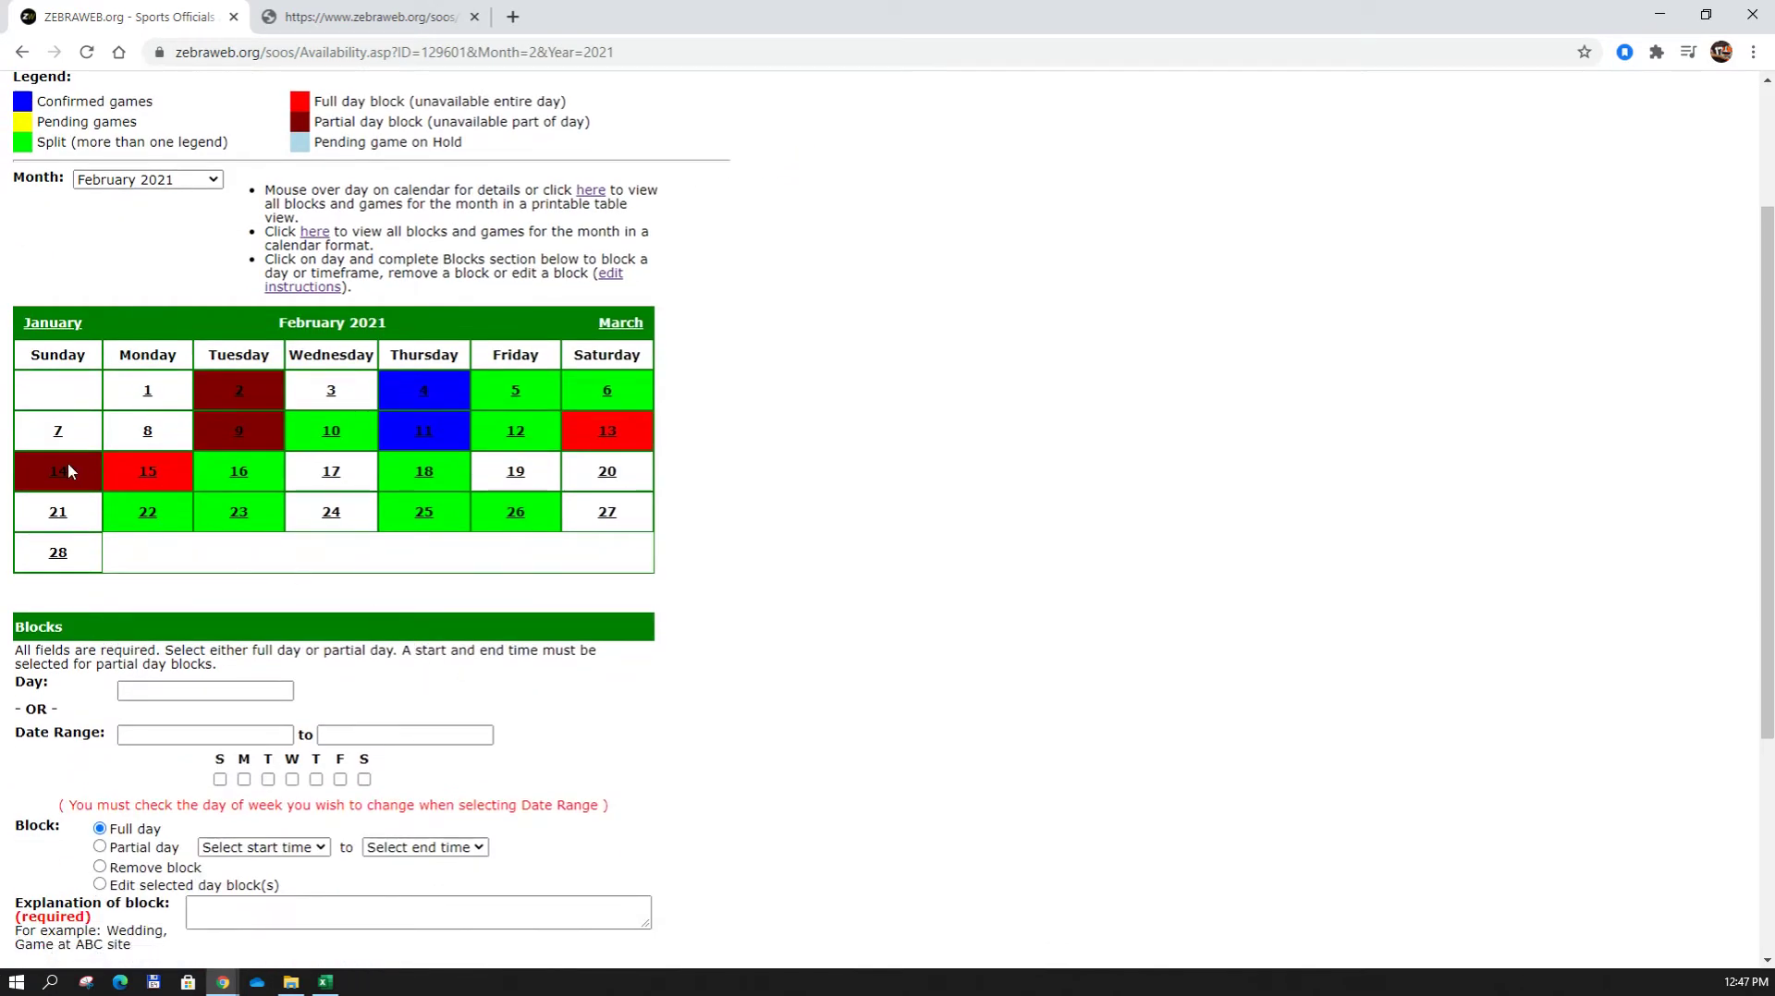
pyautogui.moveTo(55, 477)
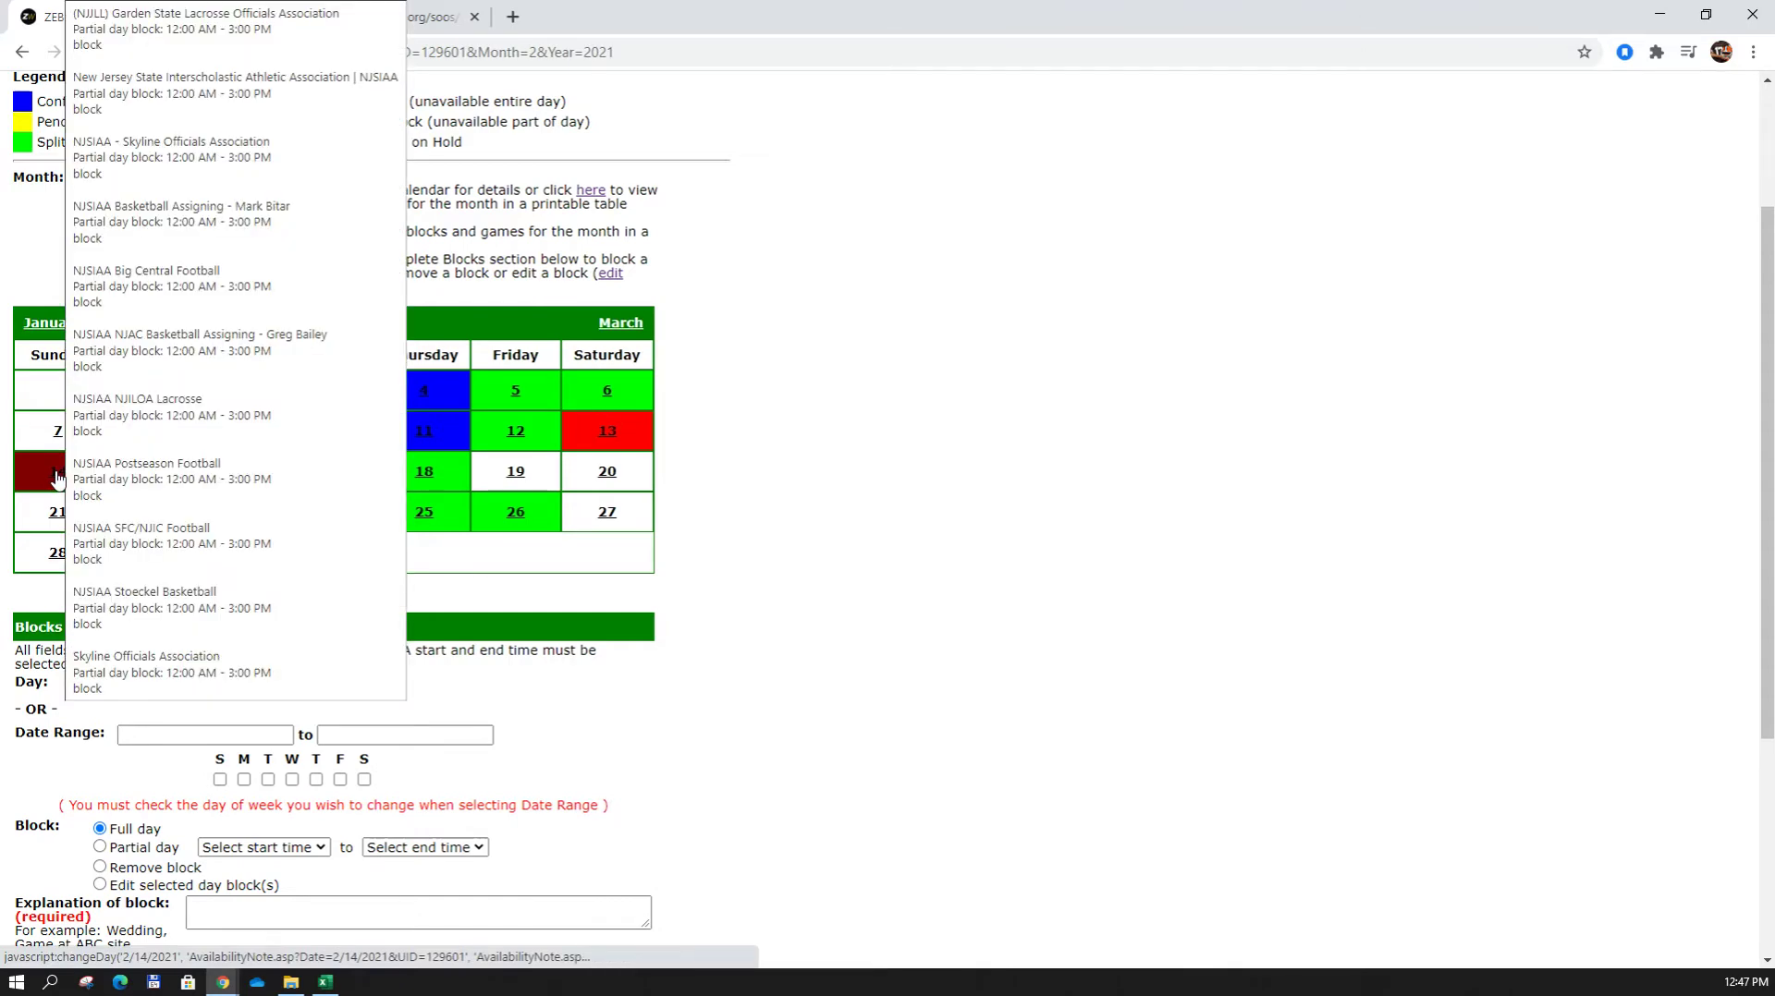
pyautogui.click(56, 477)
pyautogui.scroll(-3, 83, 509)
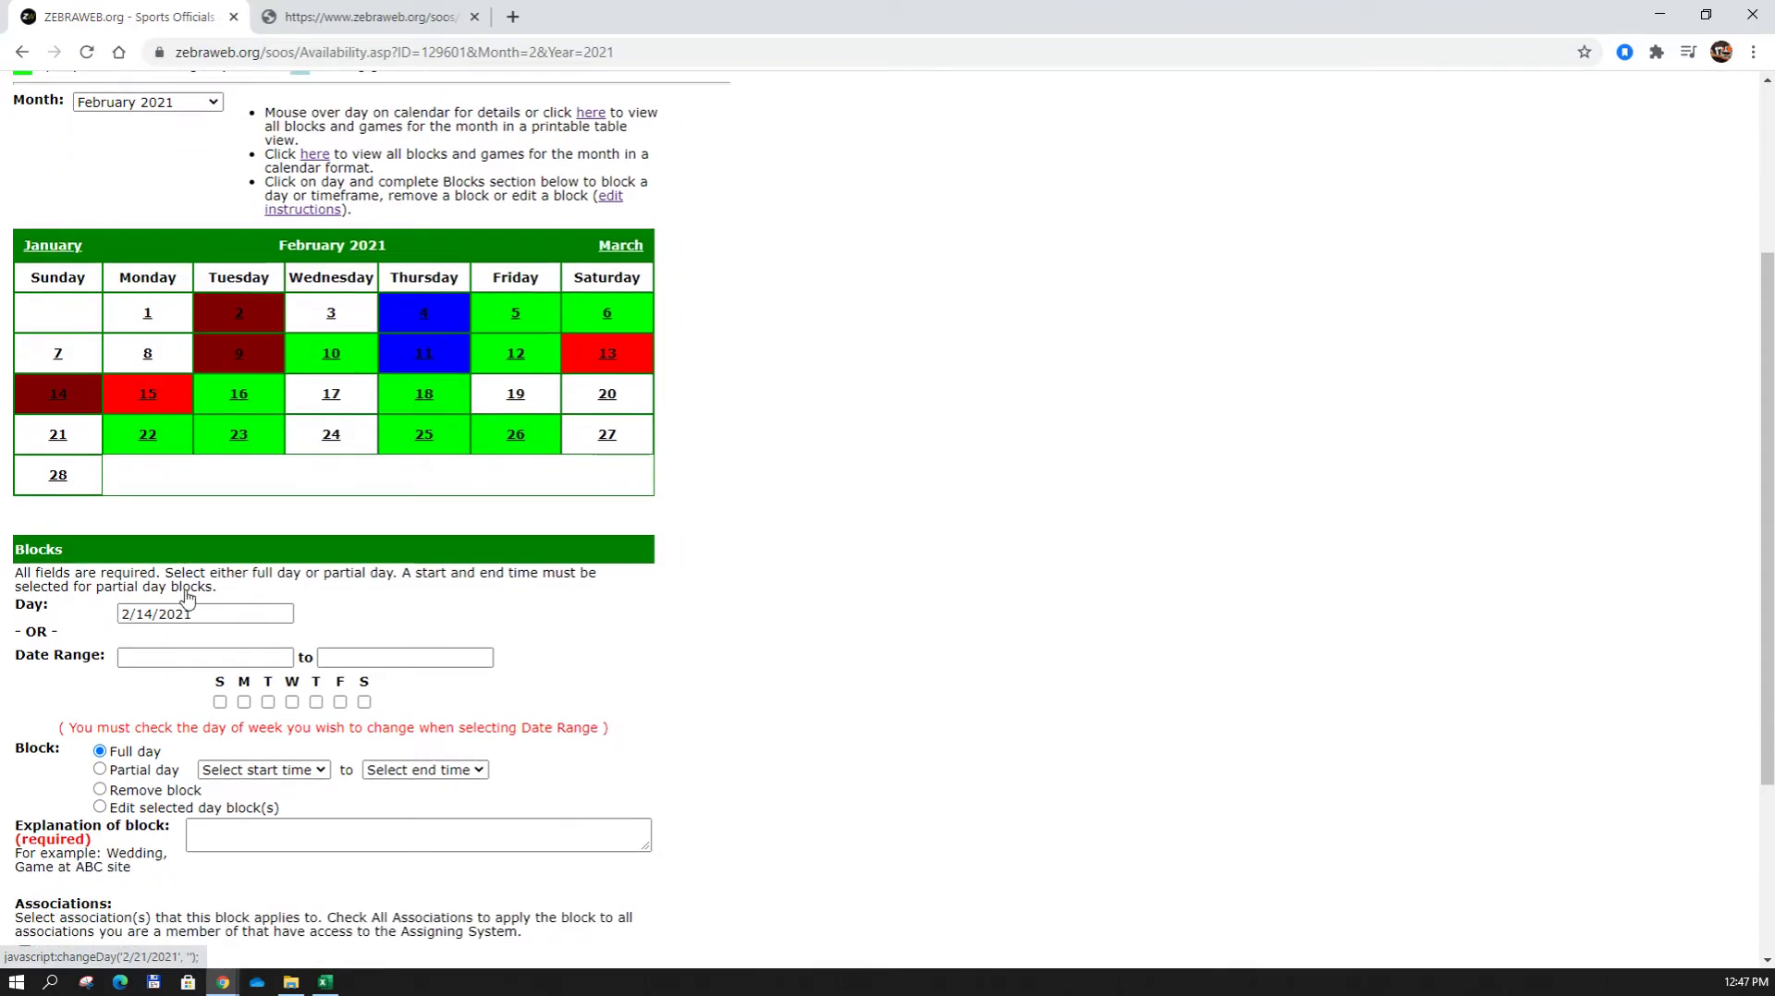
pyautogui.click(100, 566)
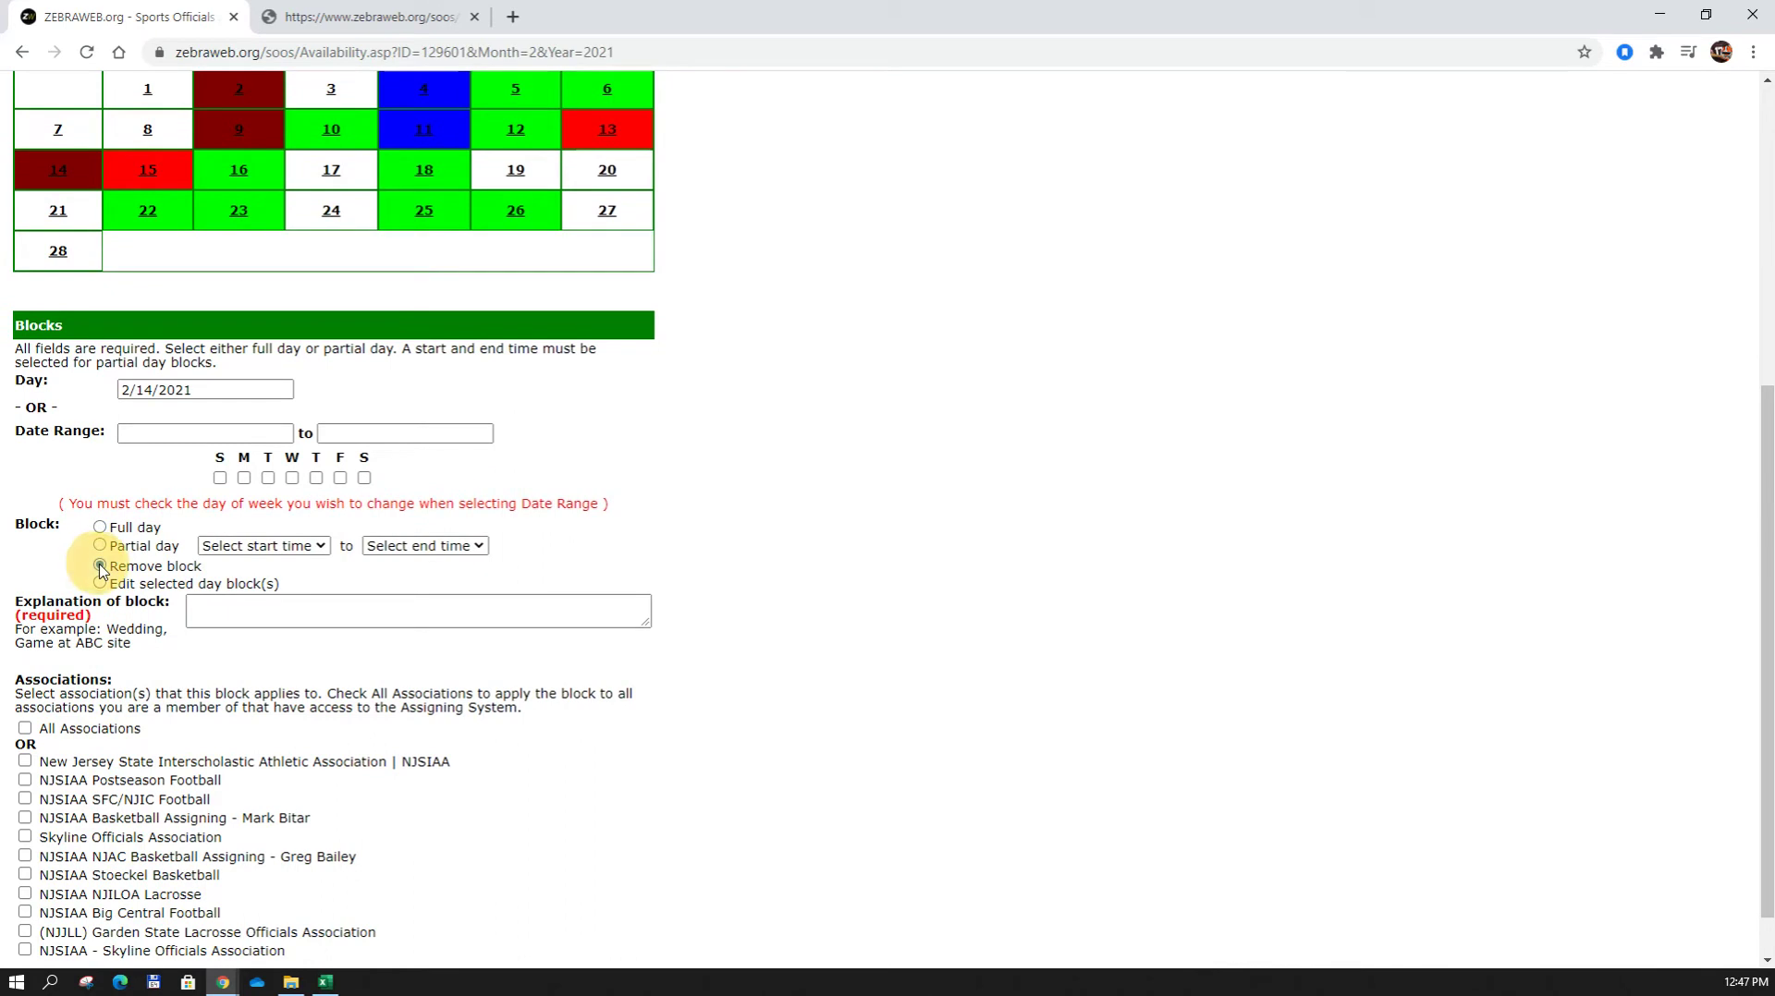
pyautogui.click(215, 615)
pyautogui.scroll(-1, 215, 615)
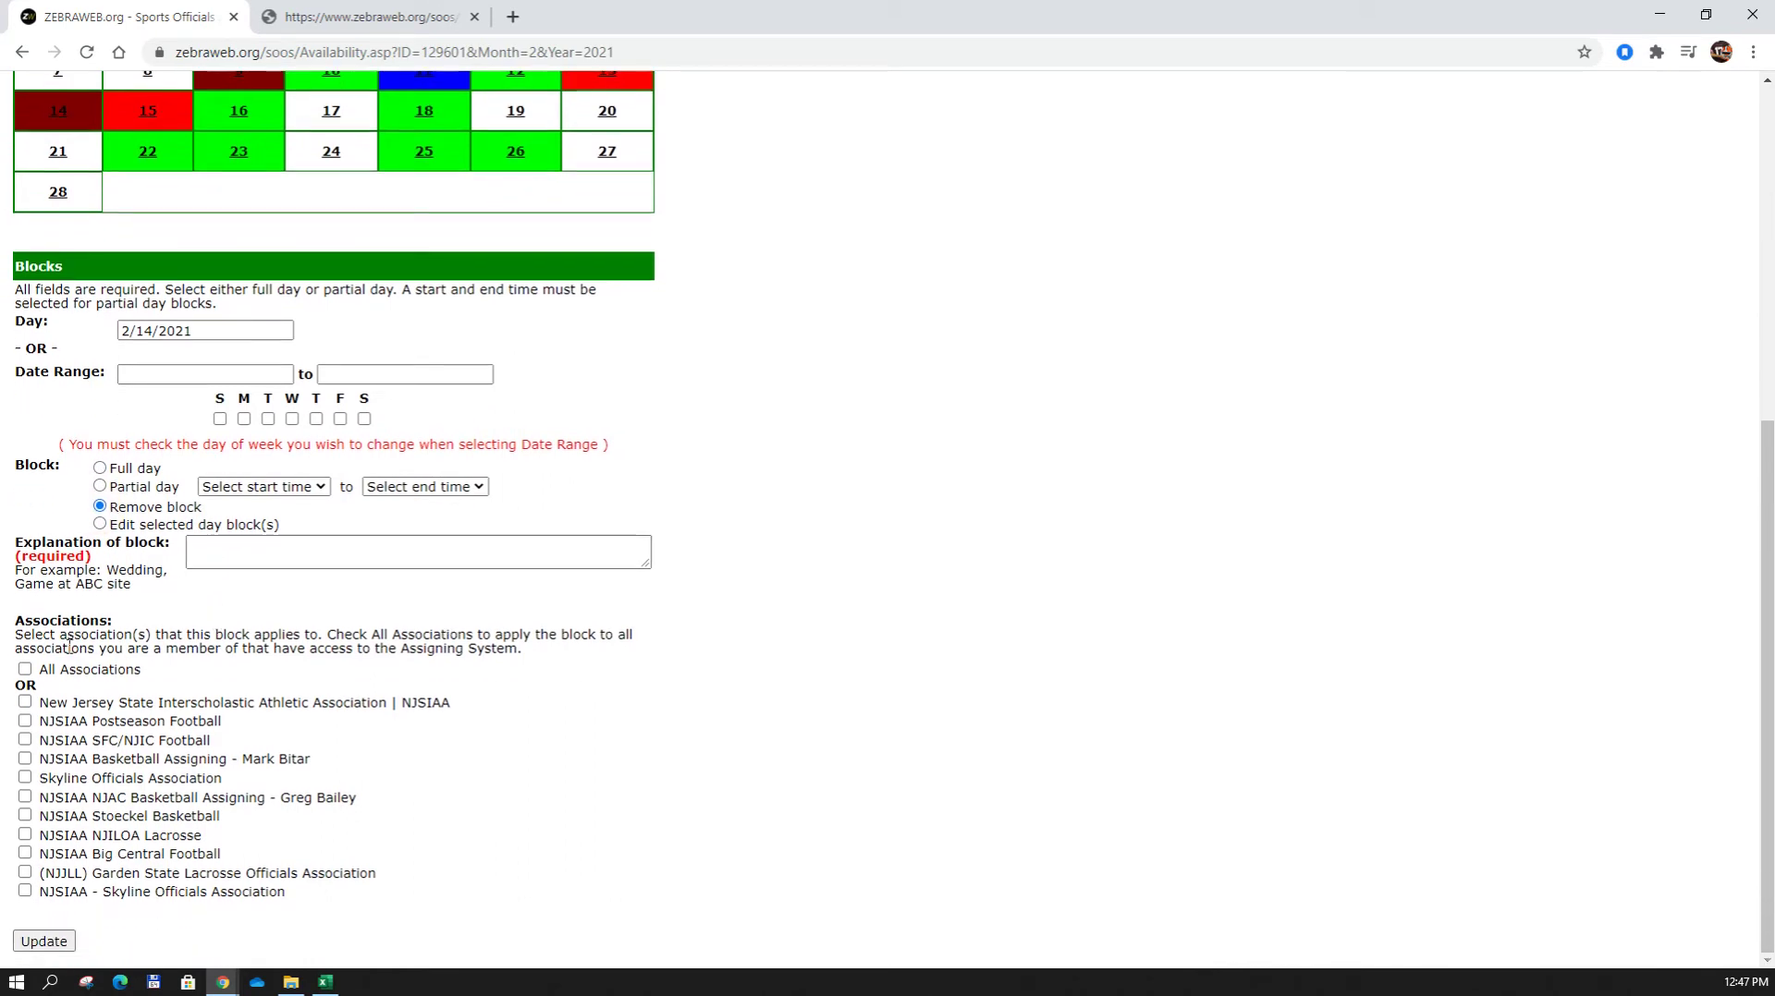
pyautogui.click(25, 670)
pyautogui.click(45, 942)
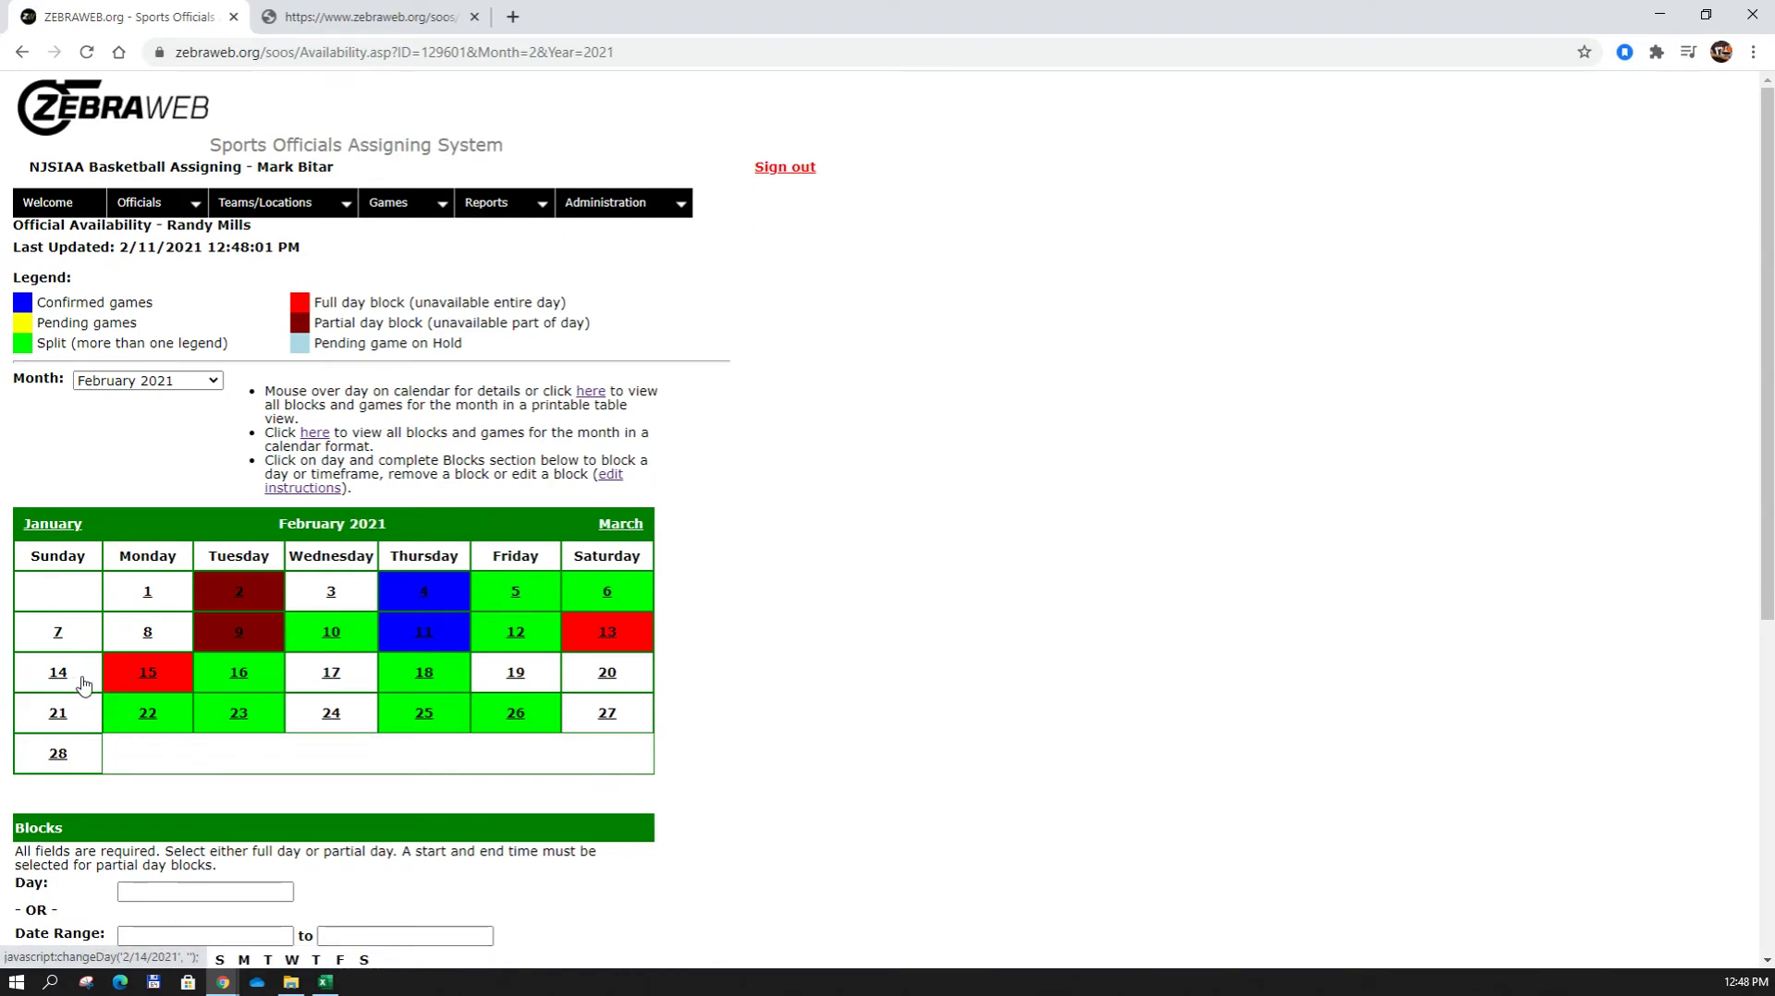
# Try to submit a full-day block on 2/21/2021 for All Associations without an explanation.
pyautogui.scroll(-1, 943, 531)
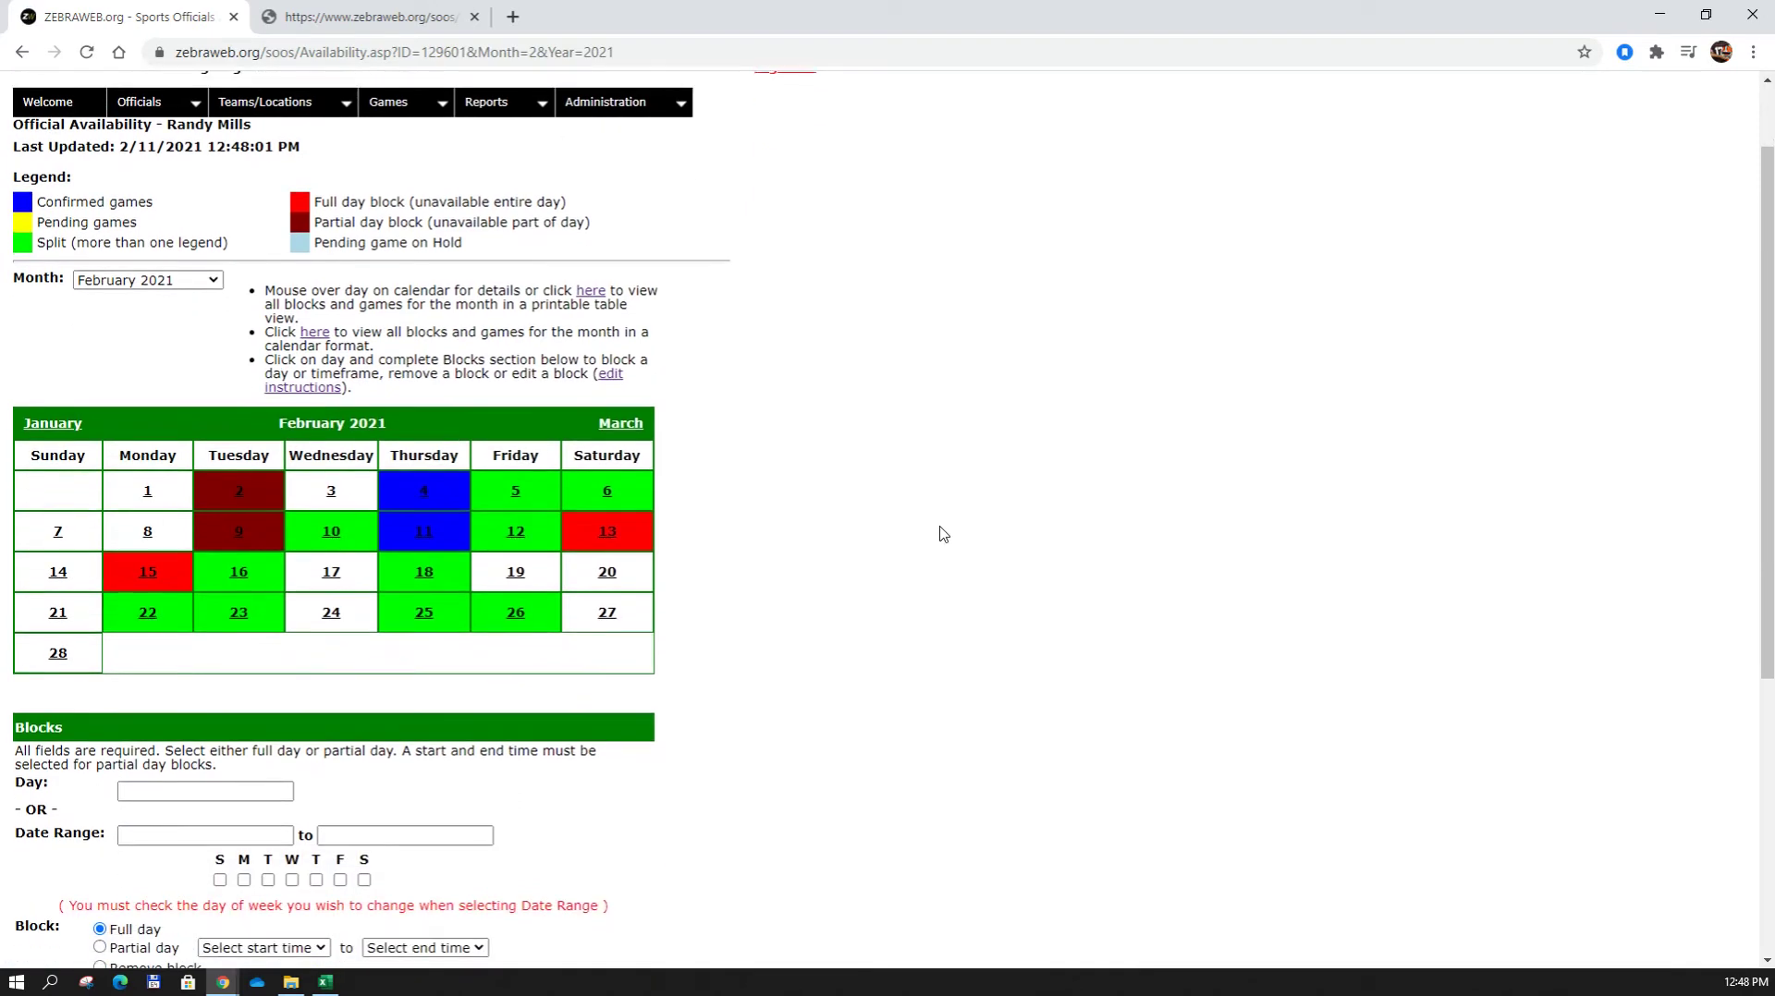
pyautogui.scroll(1, 941, 529)
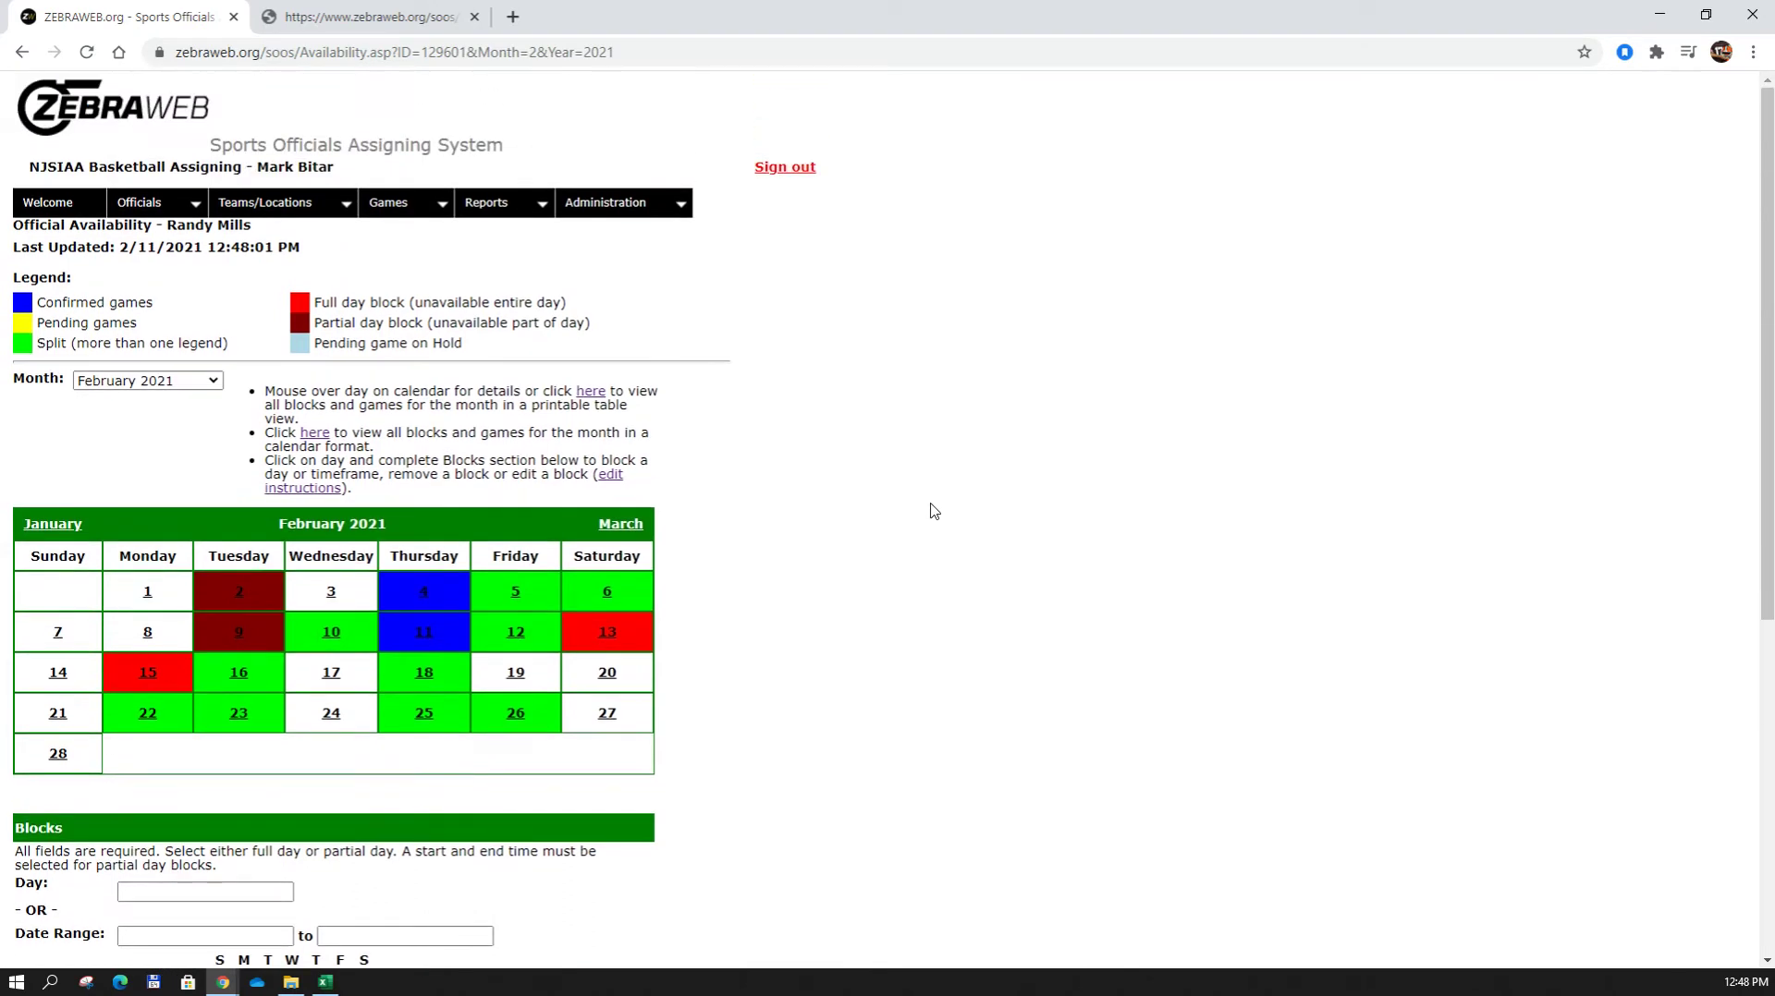
pyautogui.scroll(-1, 913, 466)
pyautogui.scroll(-1, 911, 456)
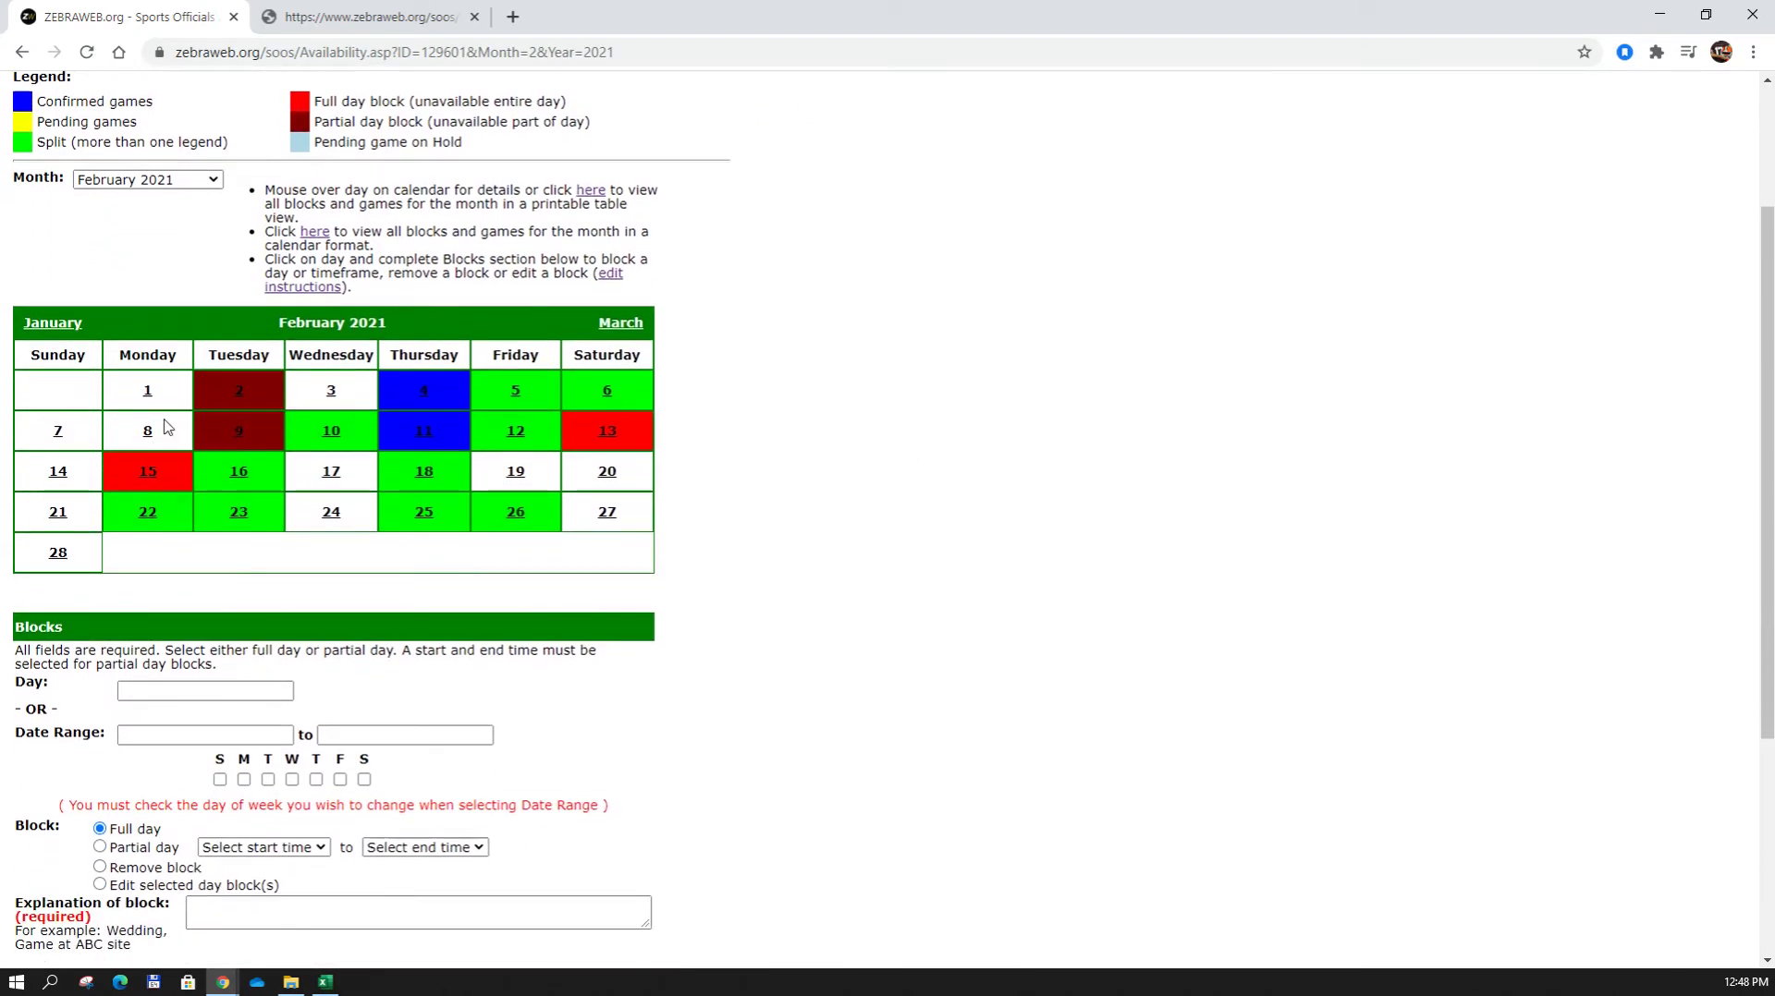
pyautogui.click(58, 521)
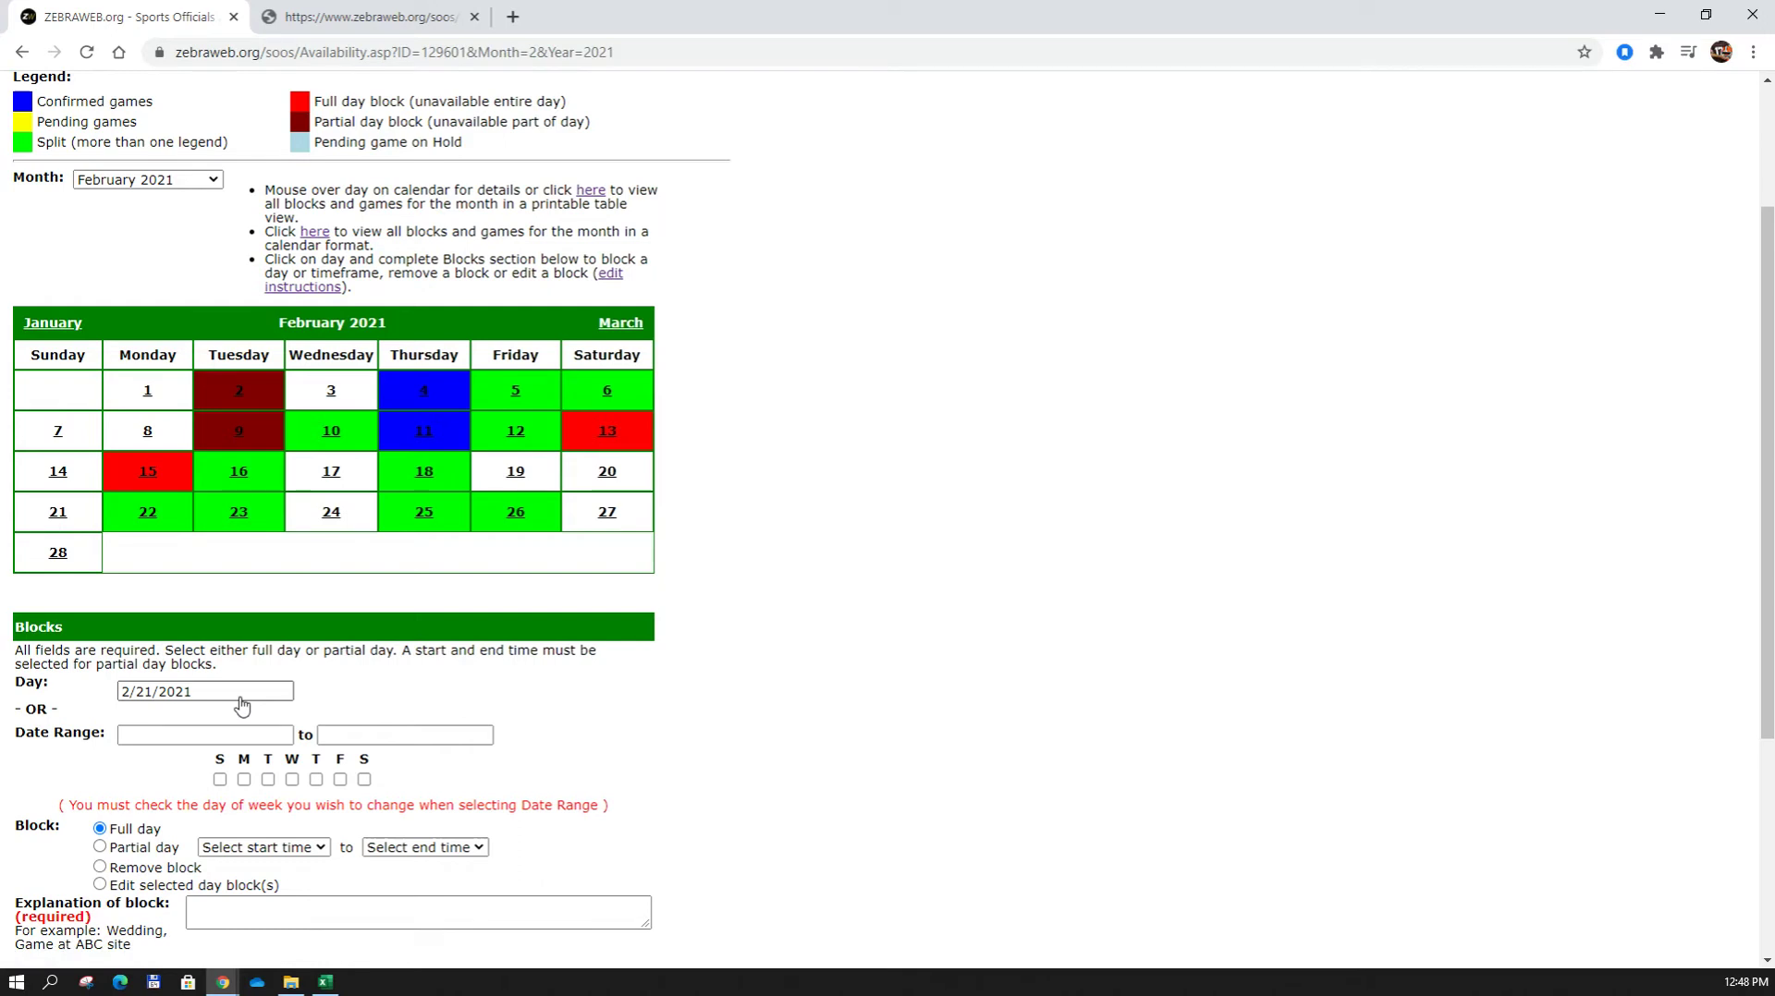
pyautogui.scroll(-4, 242, 706)
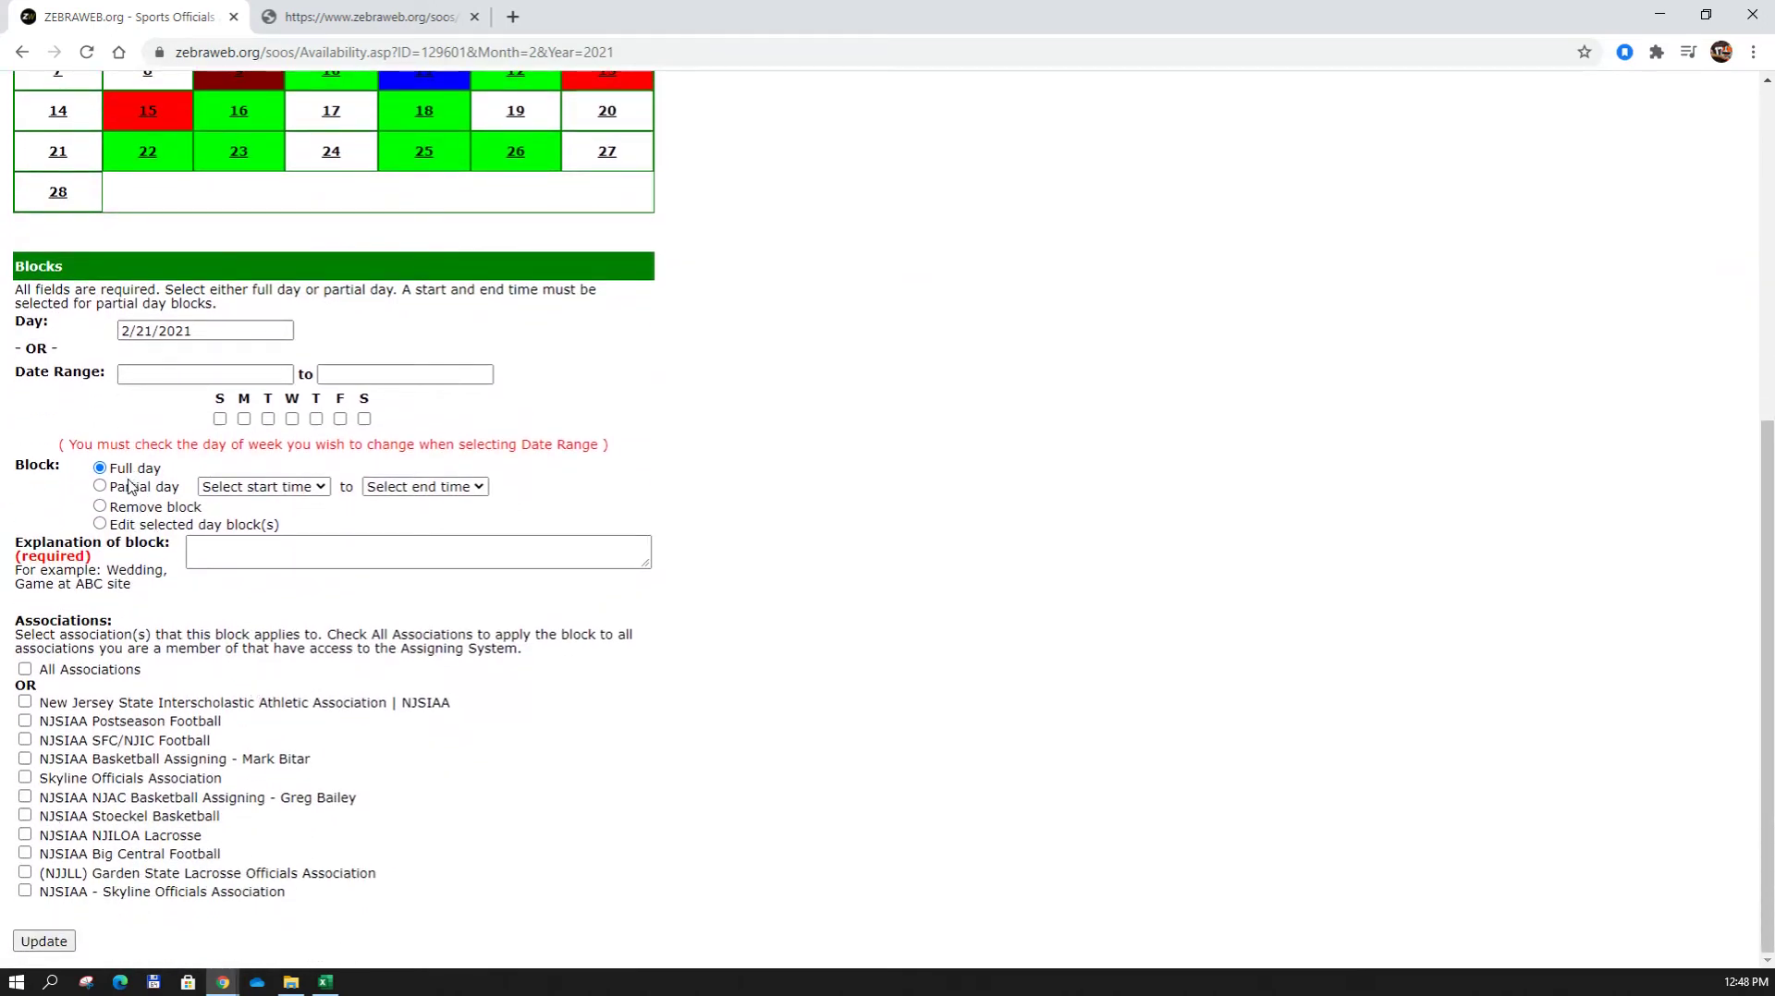
pyautogui.click(25, 669)
pyautogui.click(44, 941)
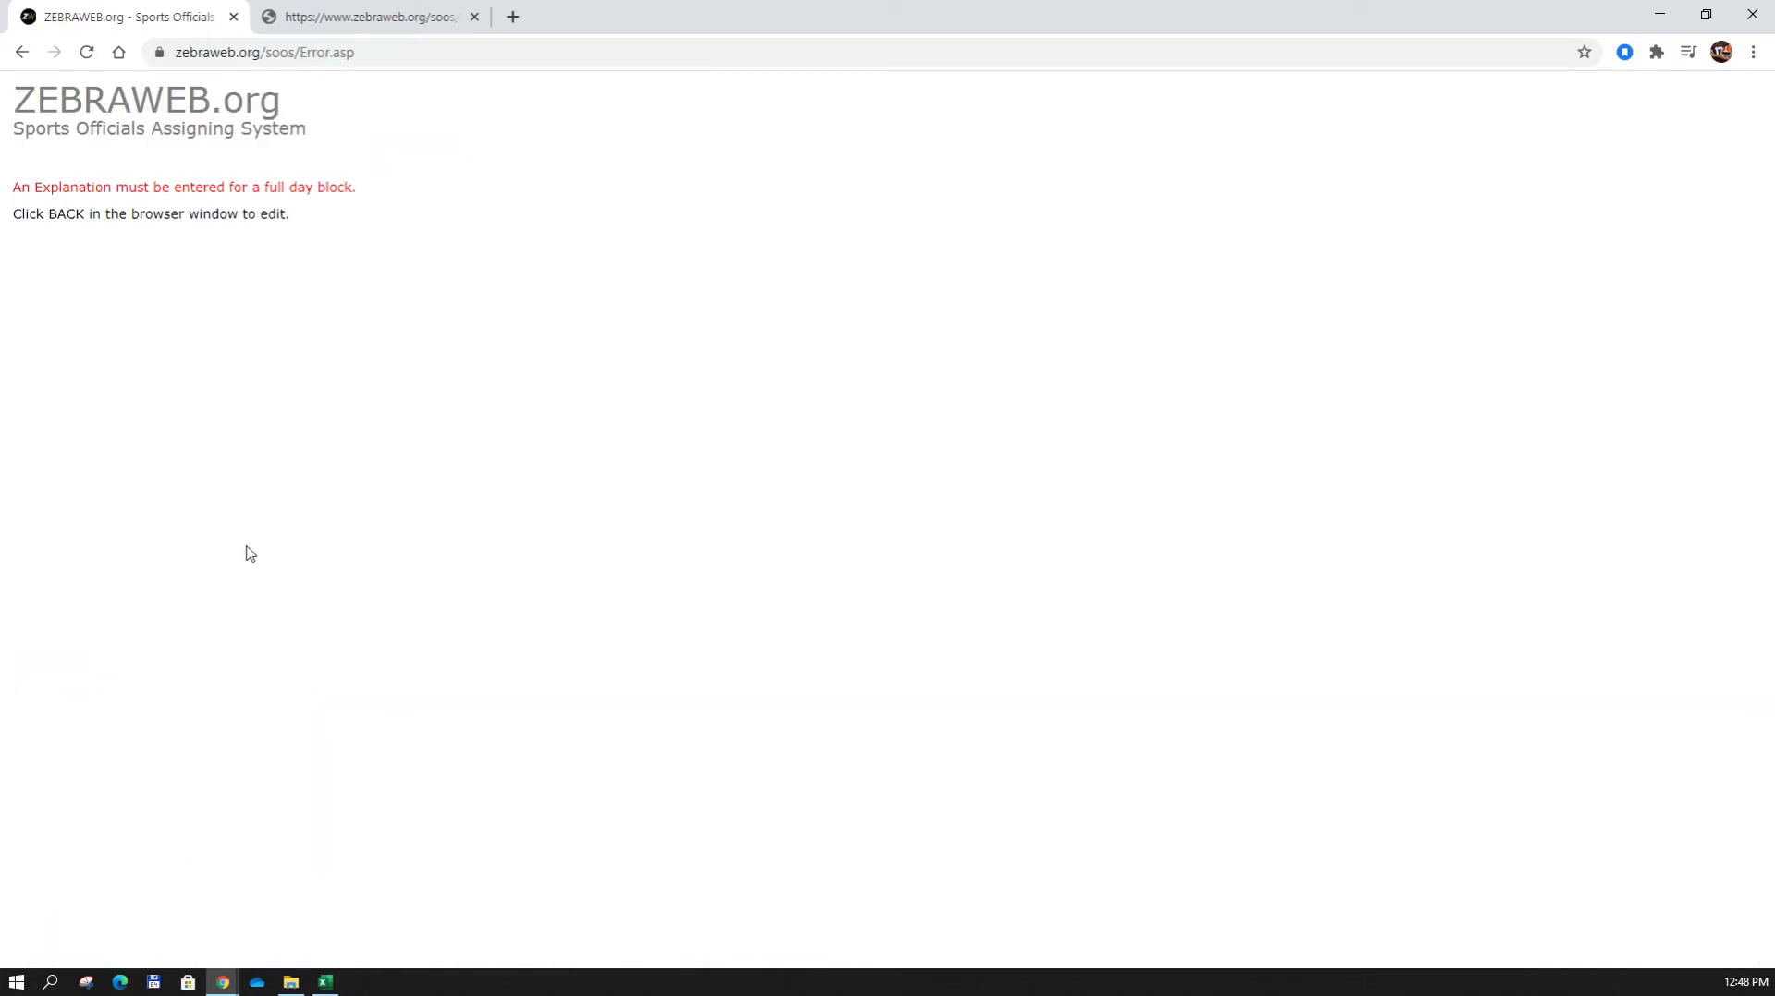
# Return to the 2/21/2021 block form, enter the explanation "family", and submit the full-day block.
pyautogui.hotkey('alt', 'Left')
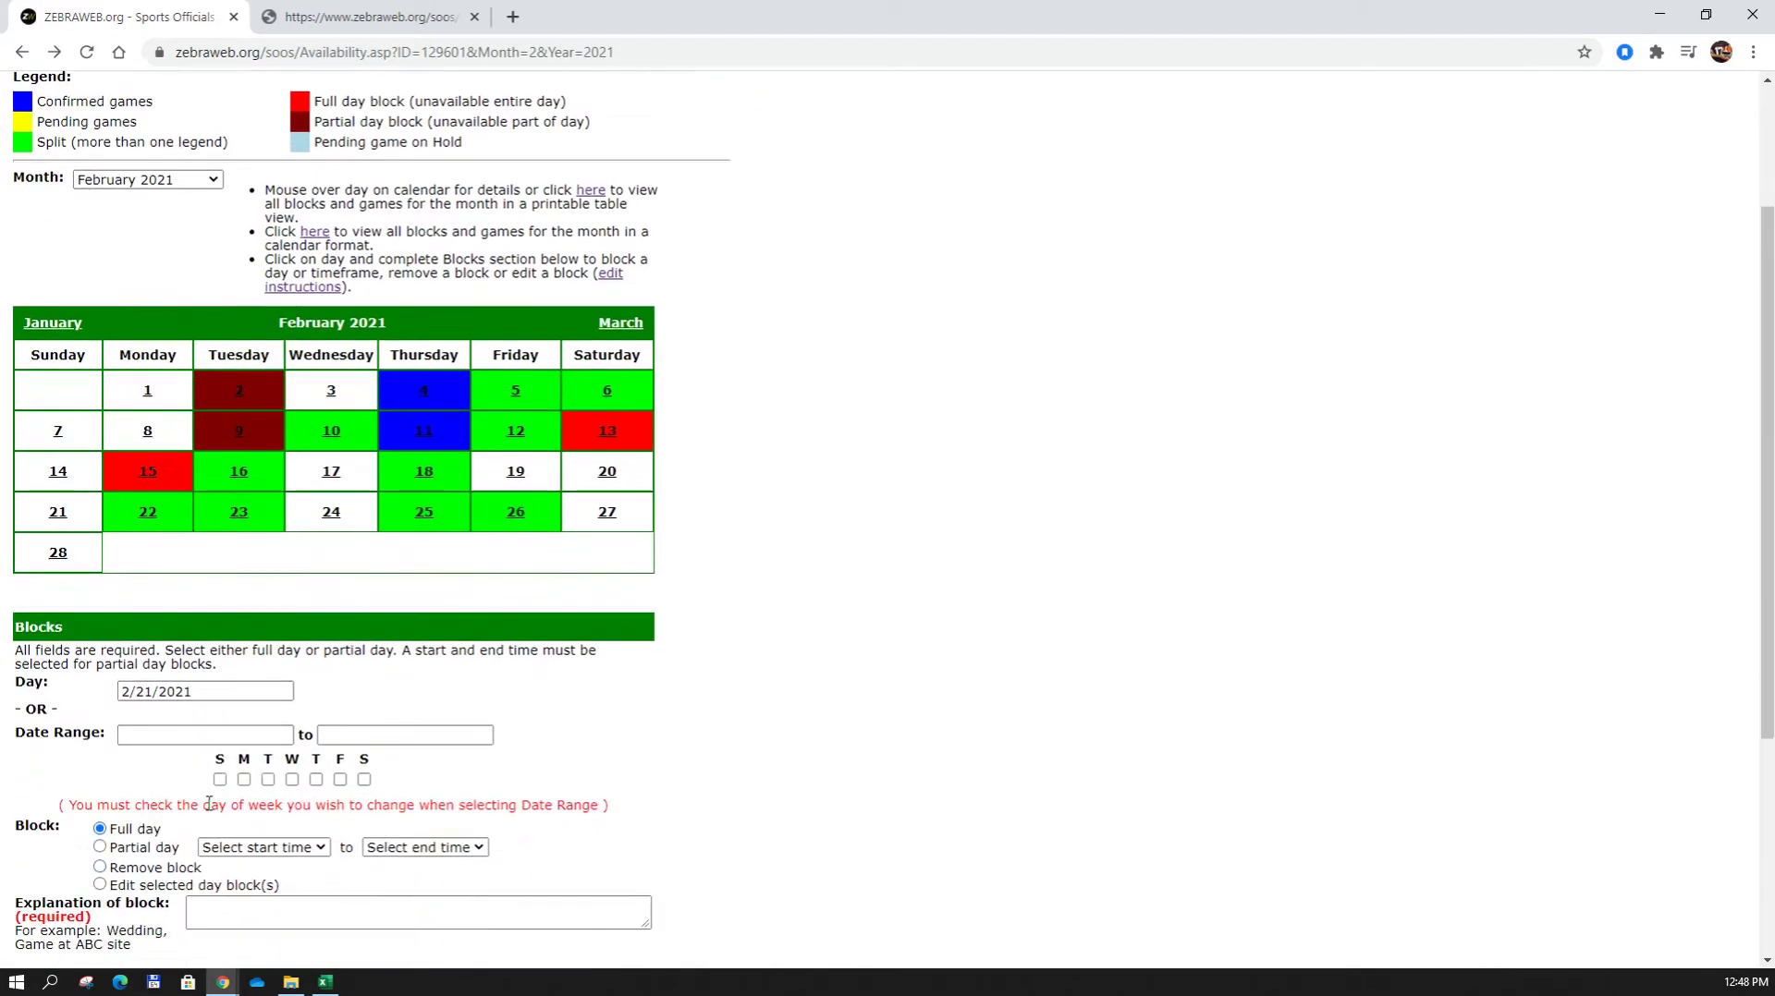
pyautogui.scroll(-1, 209, 803)
pyautogui.click(209, 804)
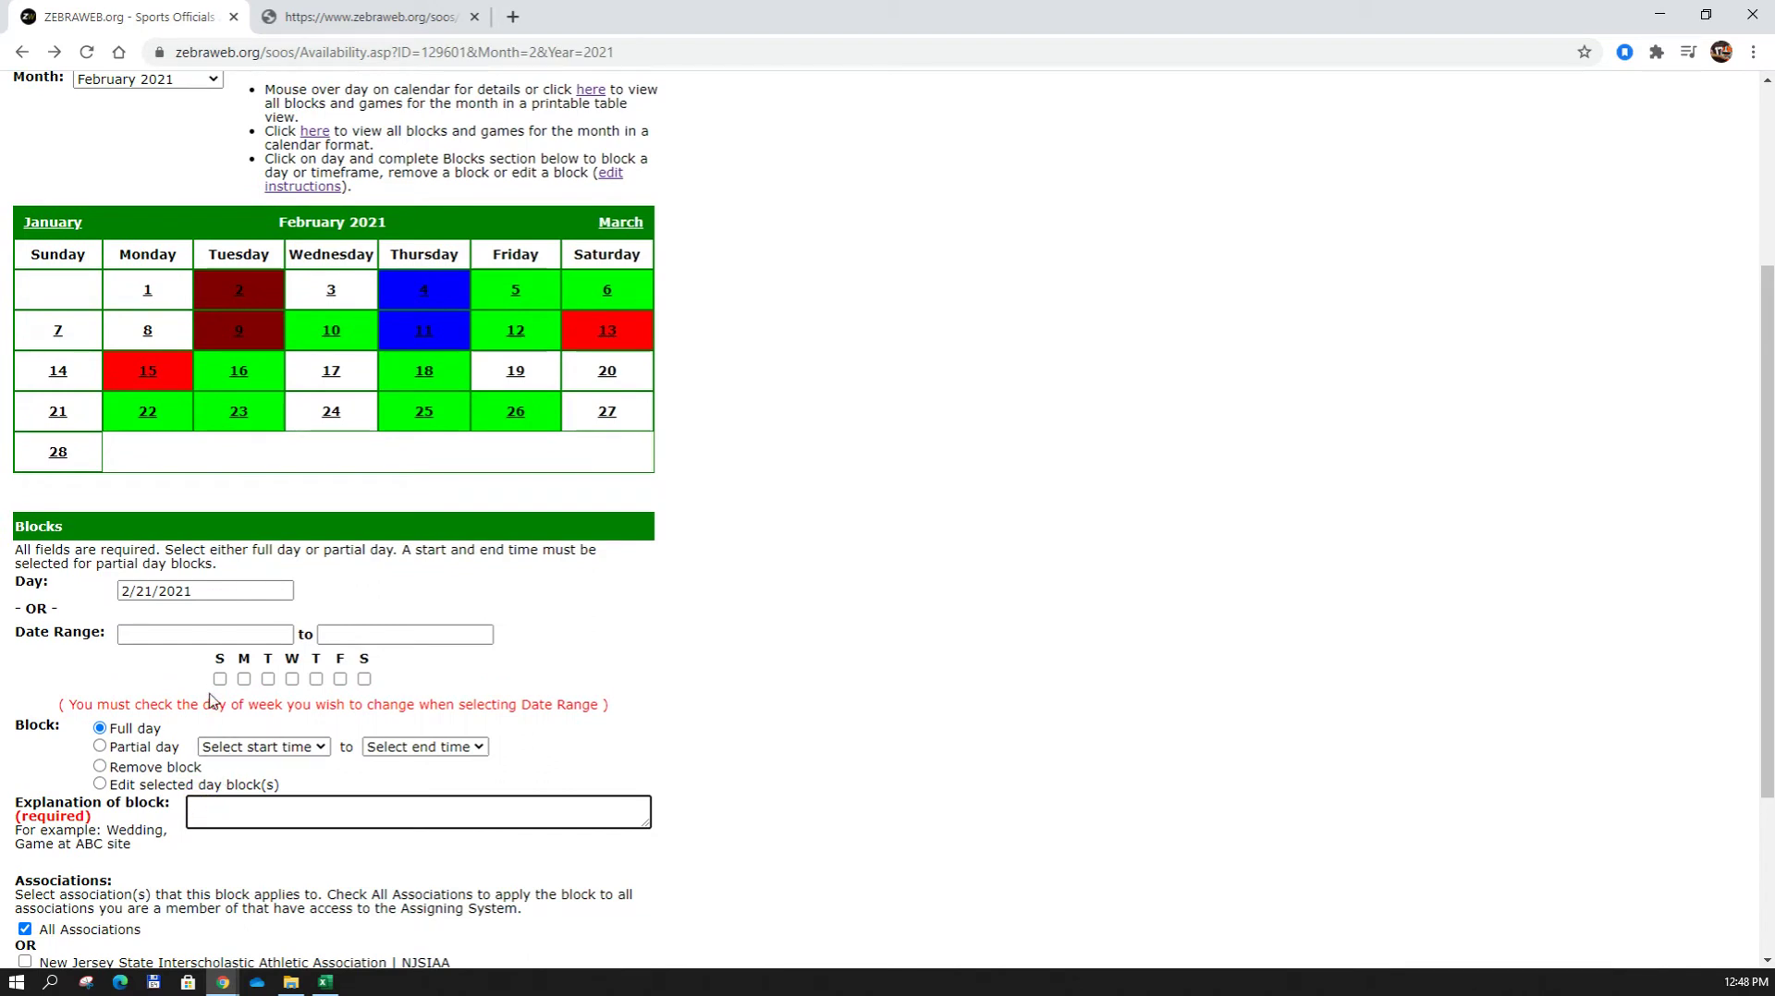
pyautogui.write('amily')
pyautogui.scroll(-3, 639, 736)
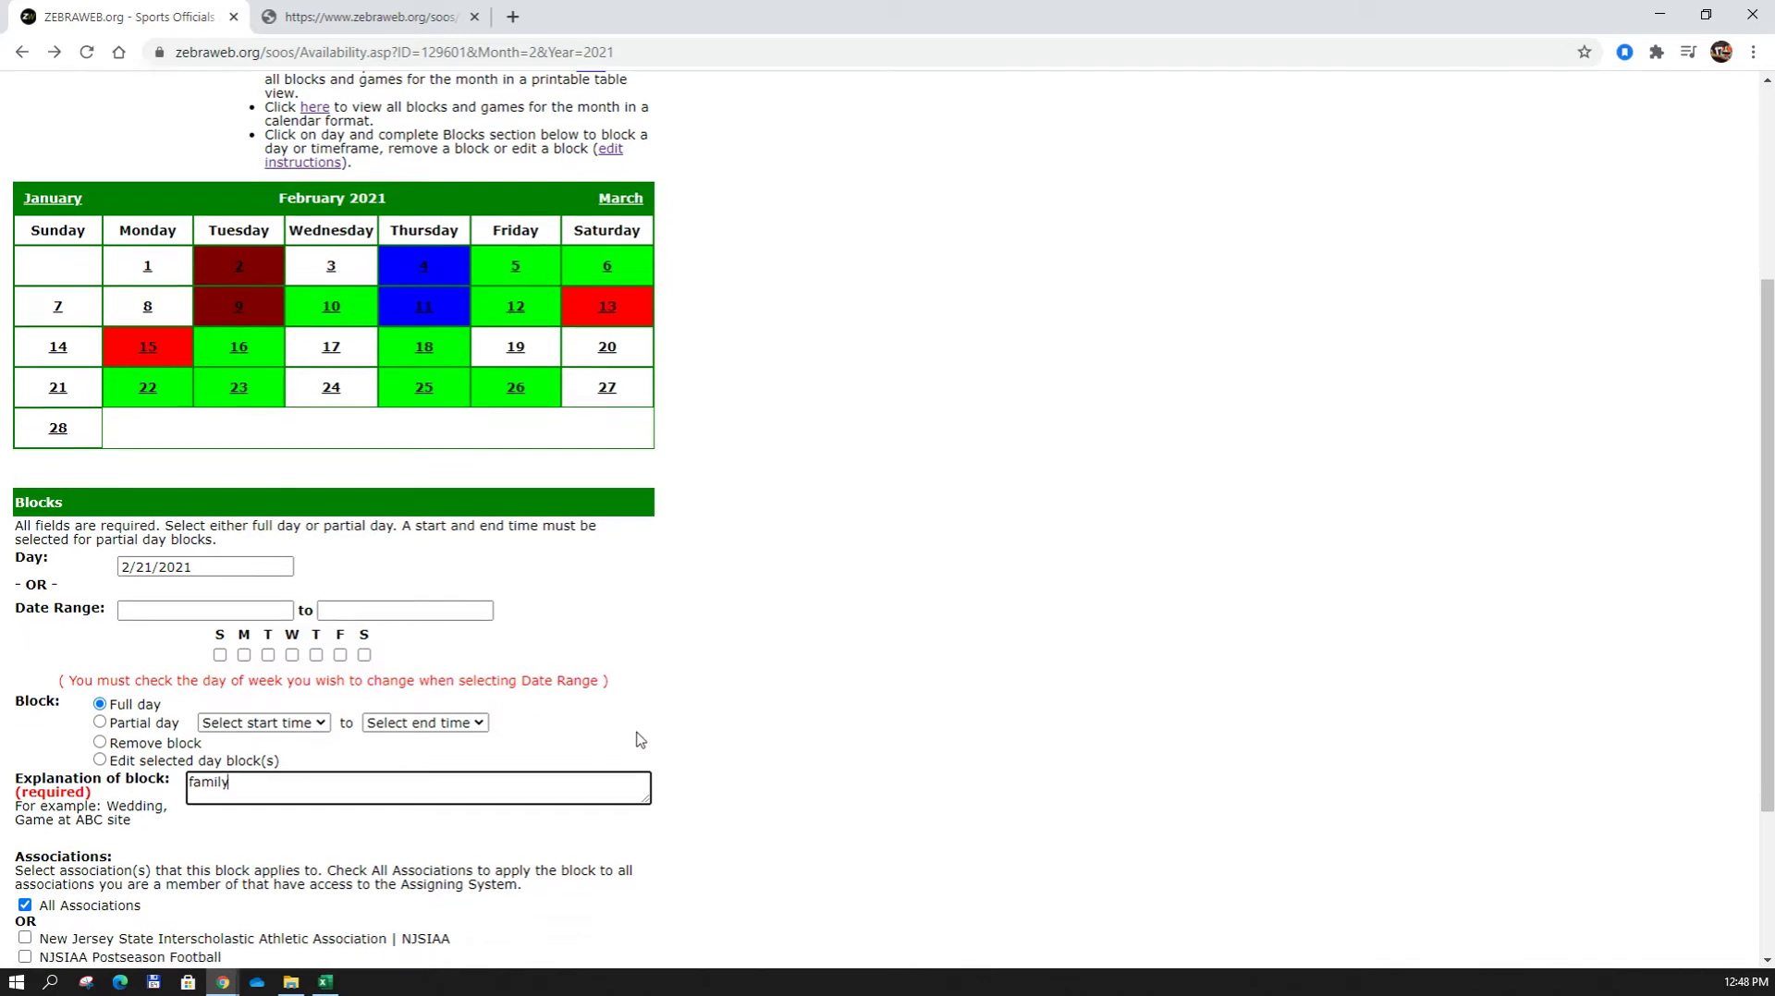
pyautogui.click(43, 946)
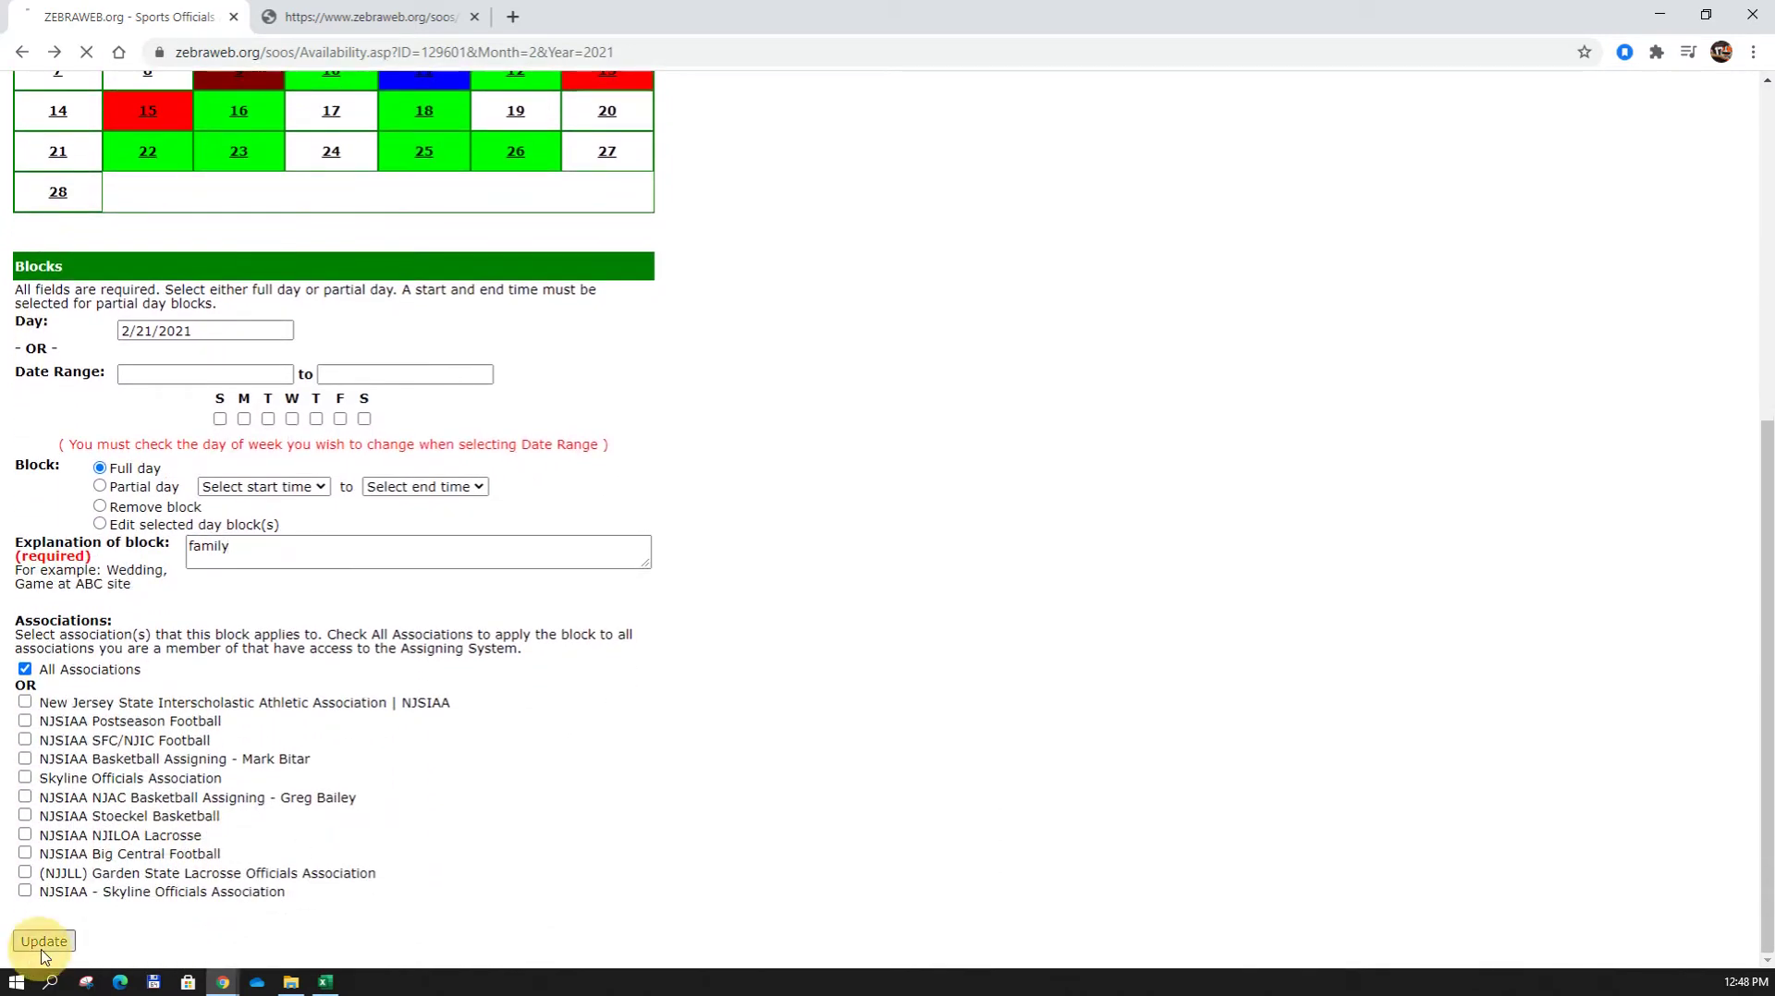
# Choose 2/28/2021 as the day for a new block and make it a Partial day block.
pyautogui.scroll(-1, 377, 791)
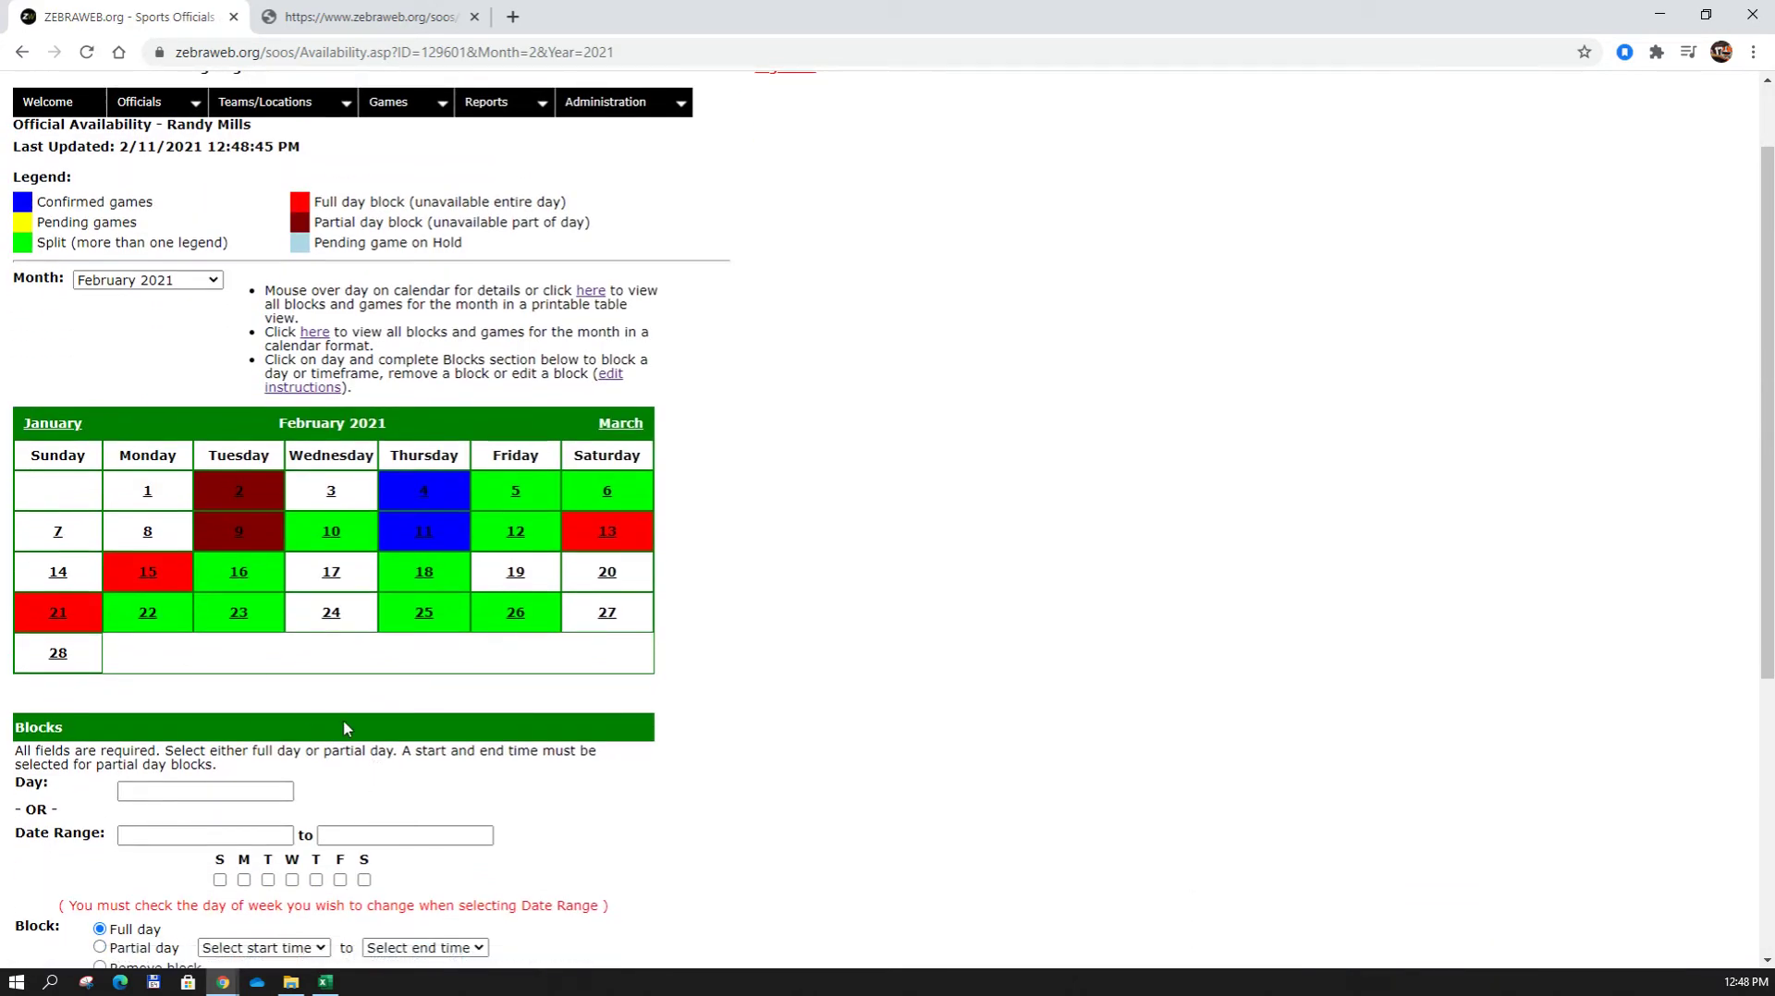
pyautogui.scroll(-2, 344, 729)
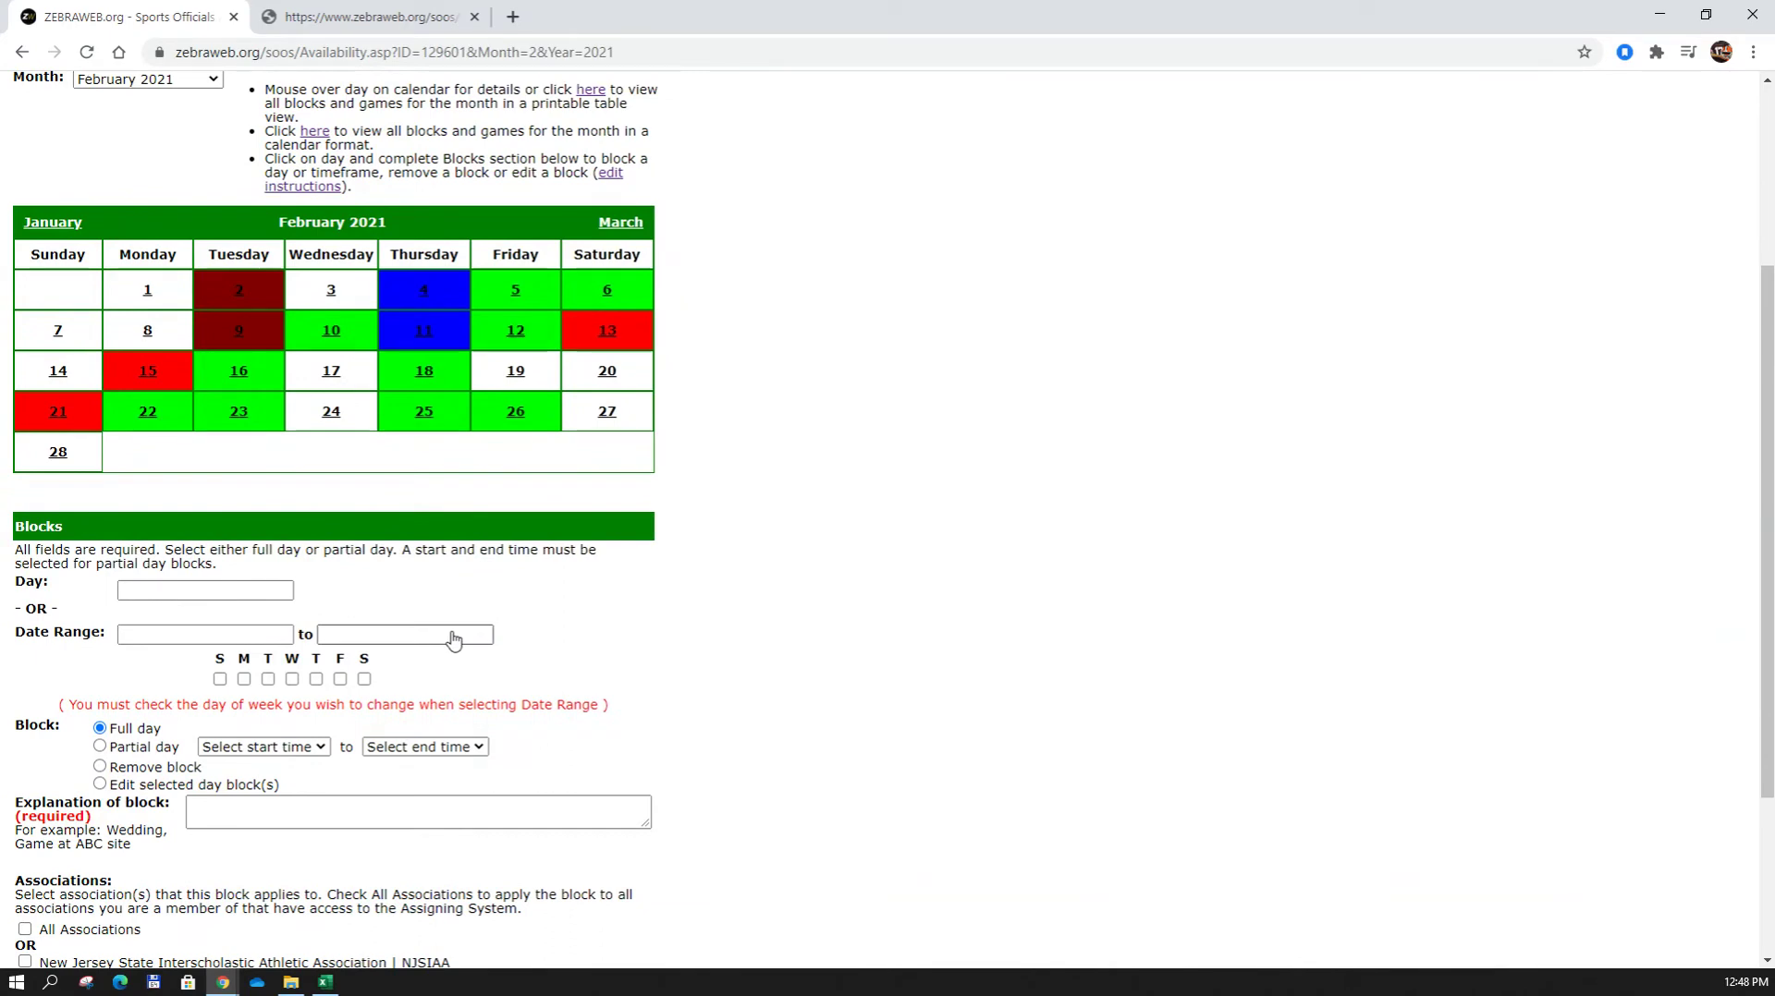
pyautogui.scroll(1, 273, 546)
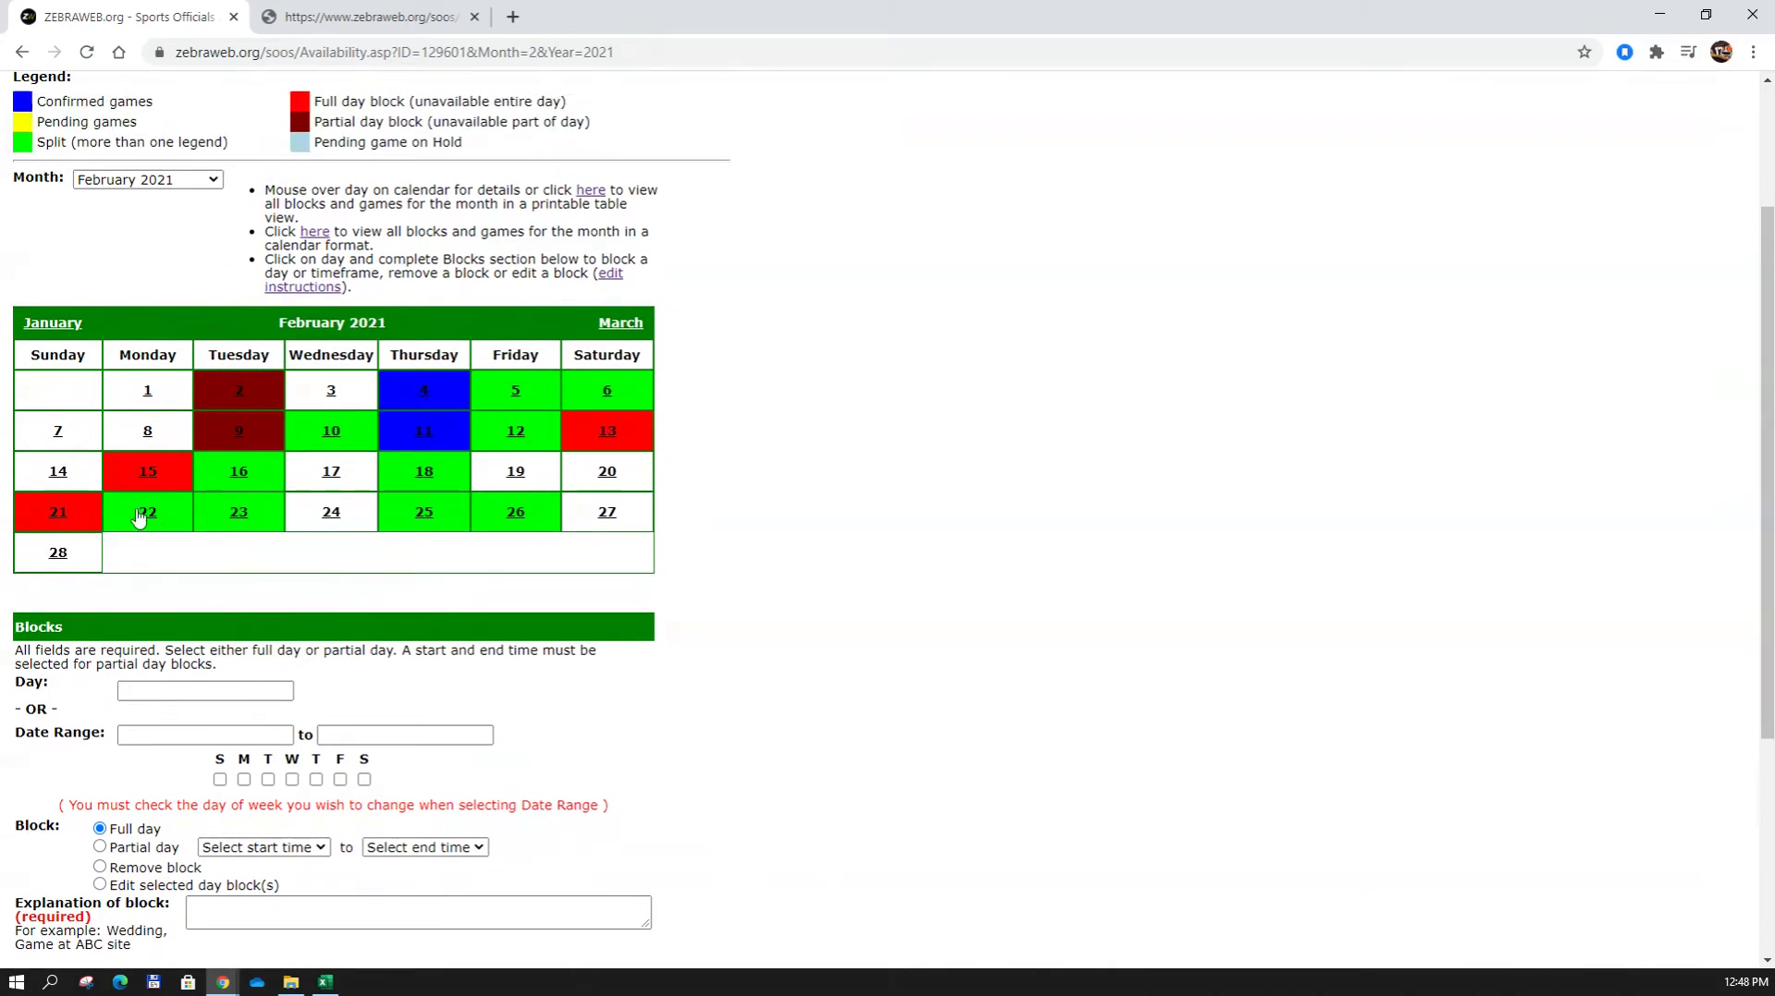
pyautogui.click(58, 554)
pyautogui.scroll(-1, 61, 561)
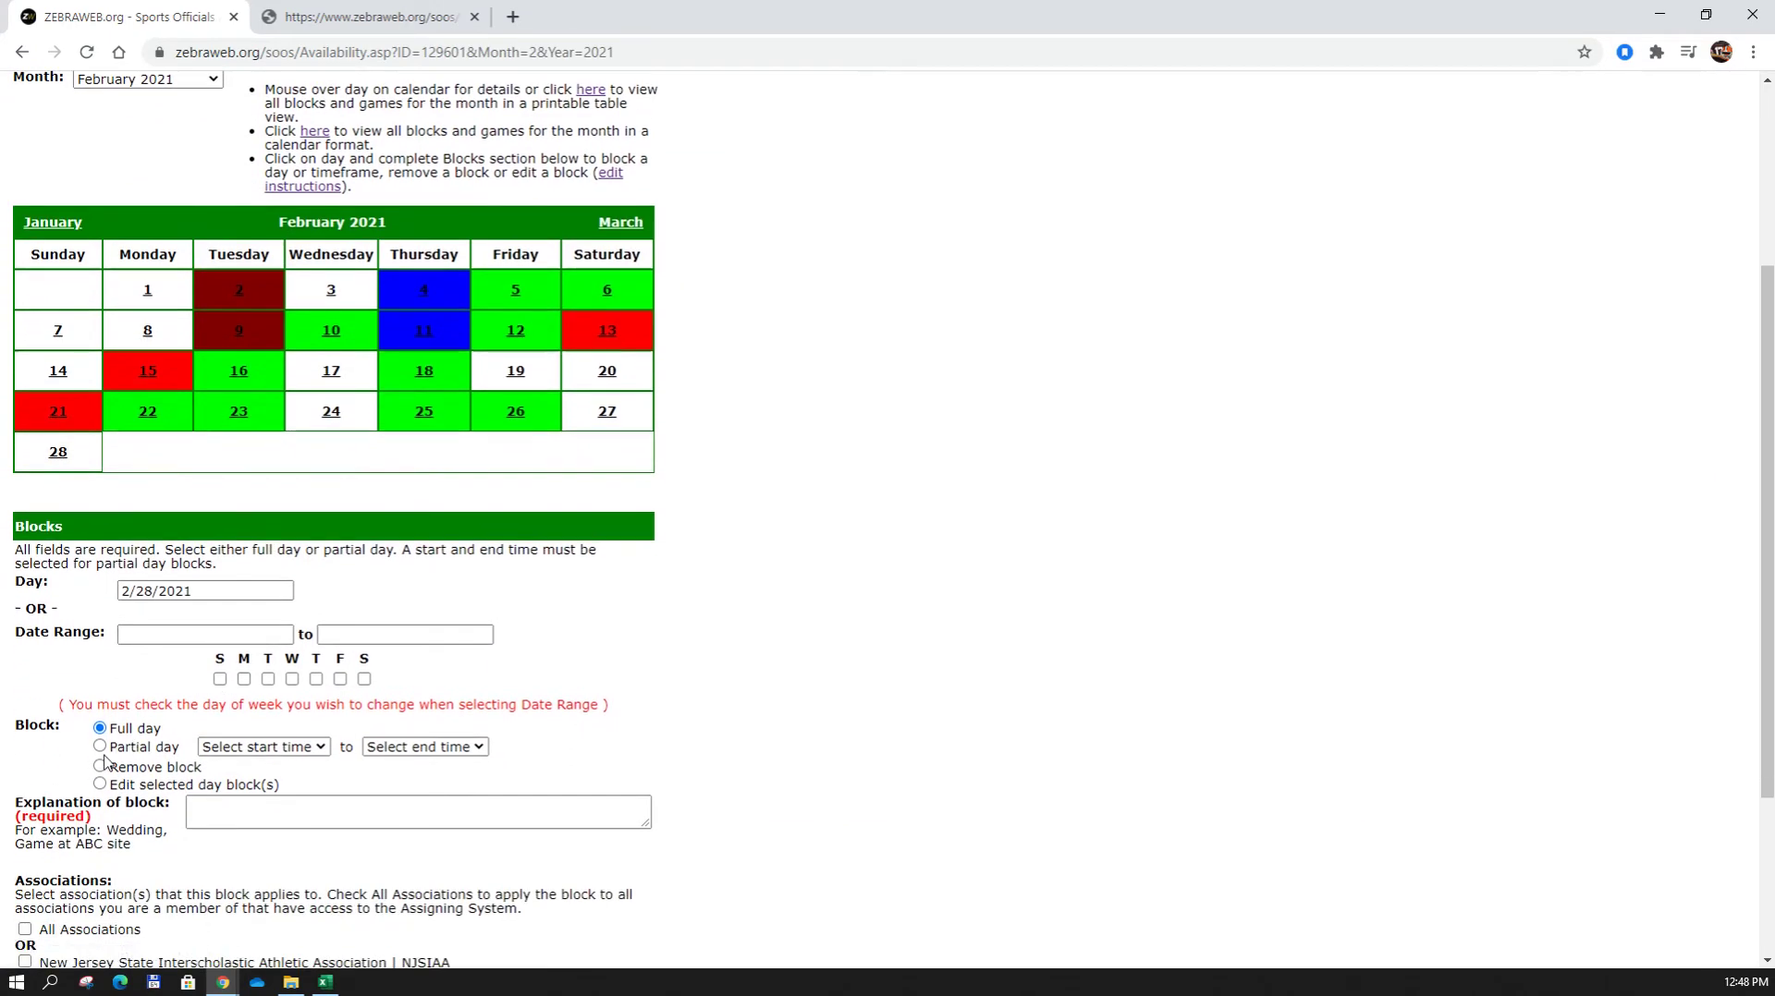
pyautogui.click(100, 747)
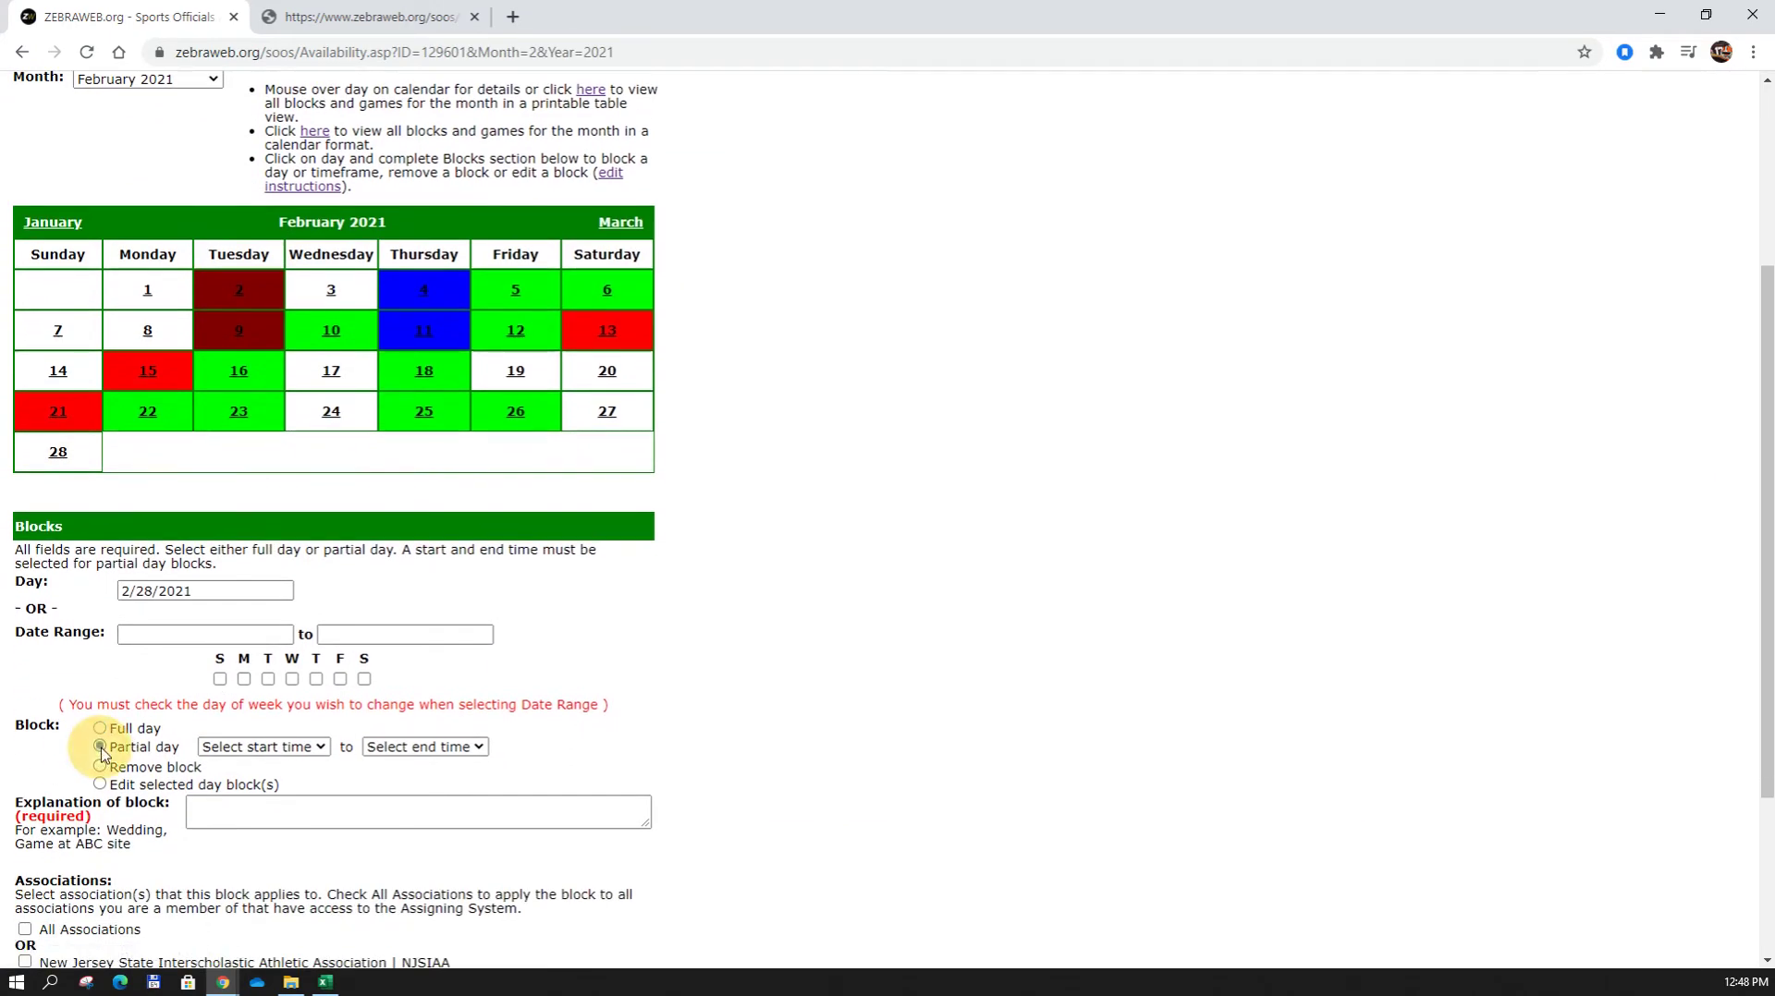
# Set the partial-day block's start time to 3:00 PM and its end time to 11:45 PM.
pyautogui.click(298, 758)
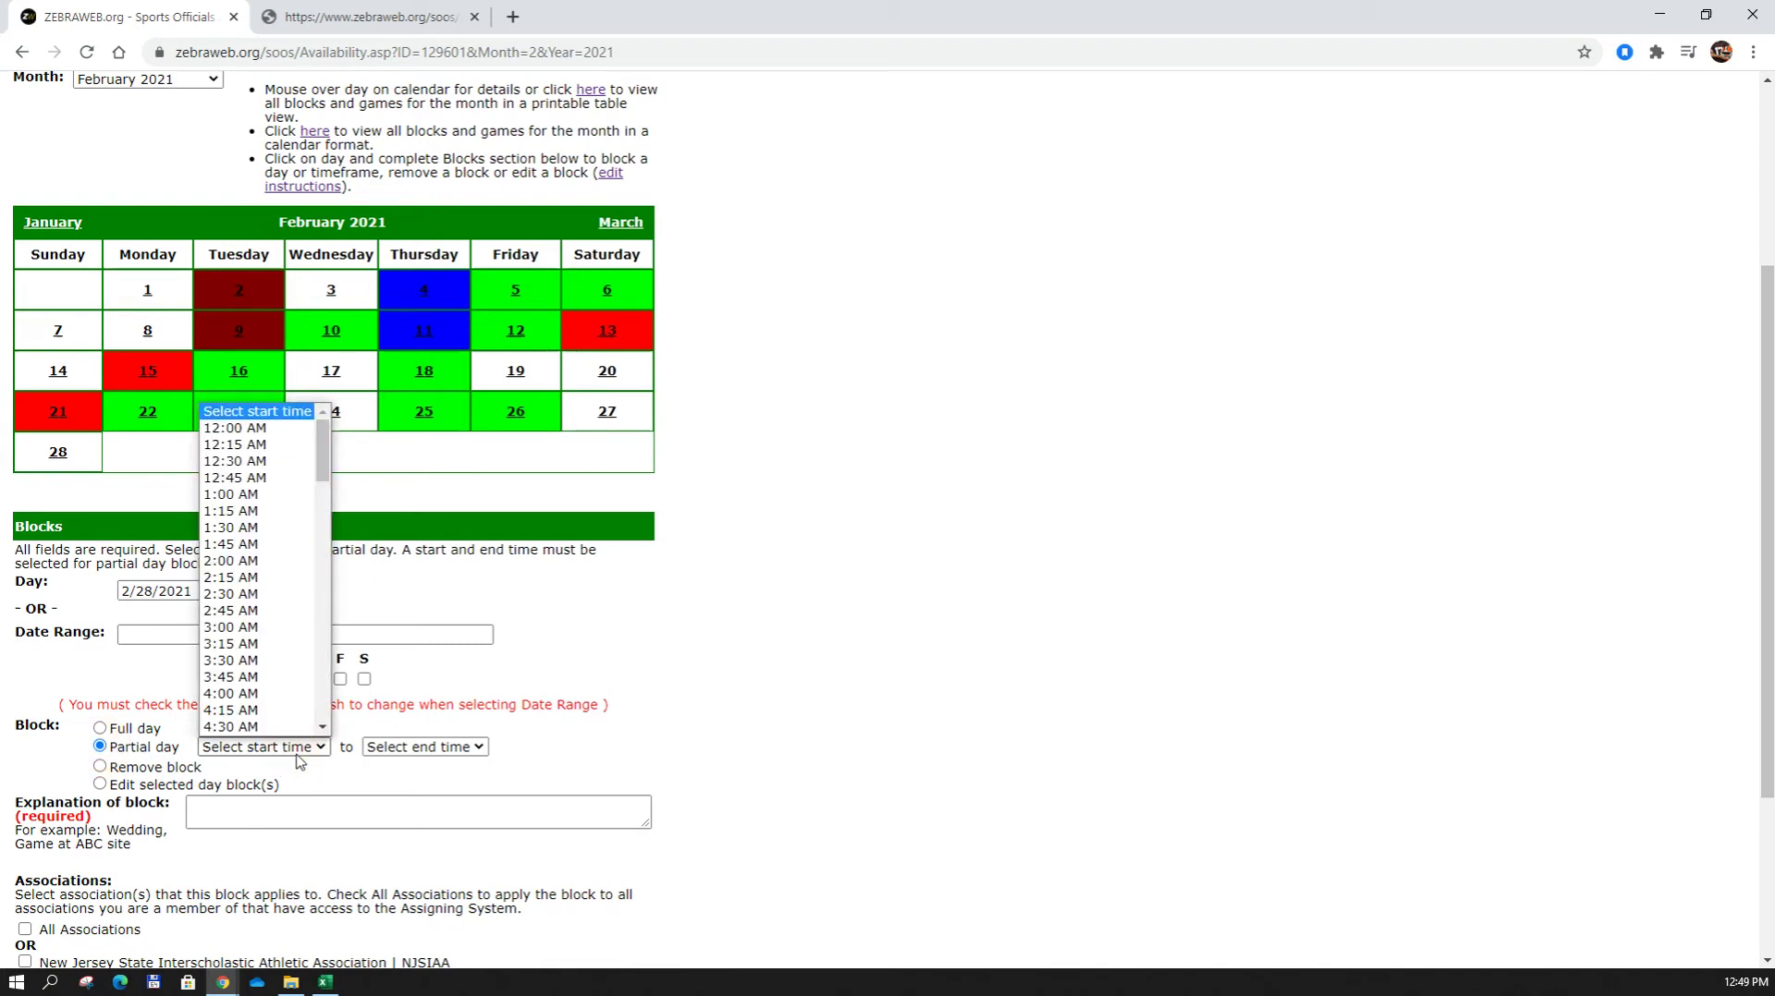
pyautogui.scroll(-10, 301, 639)
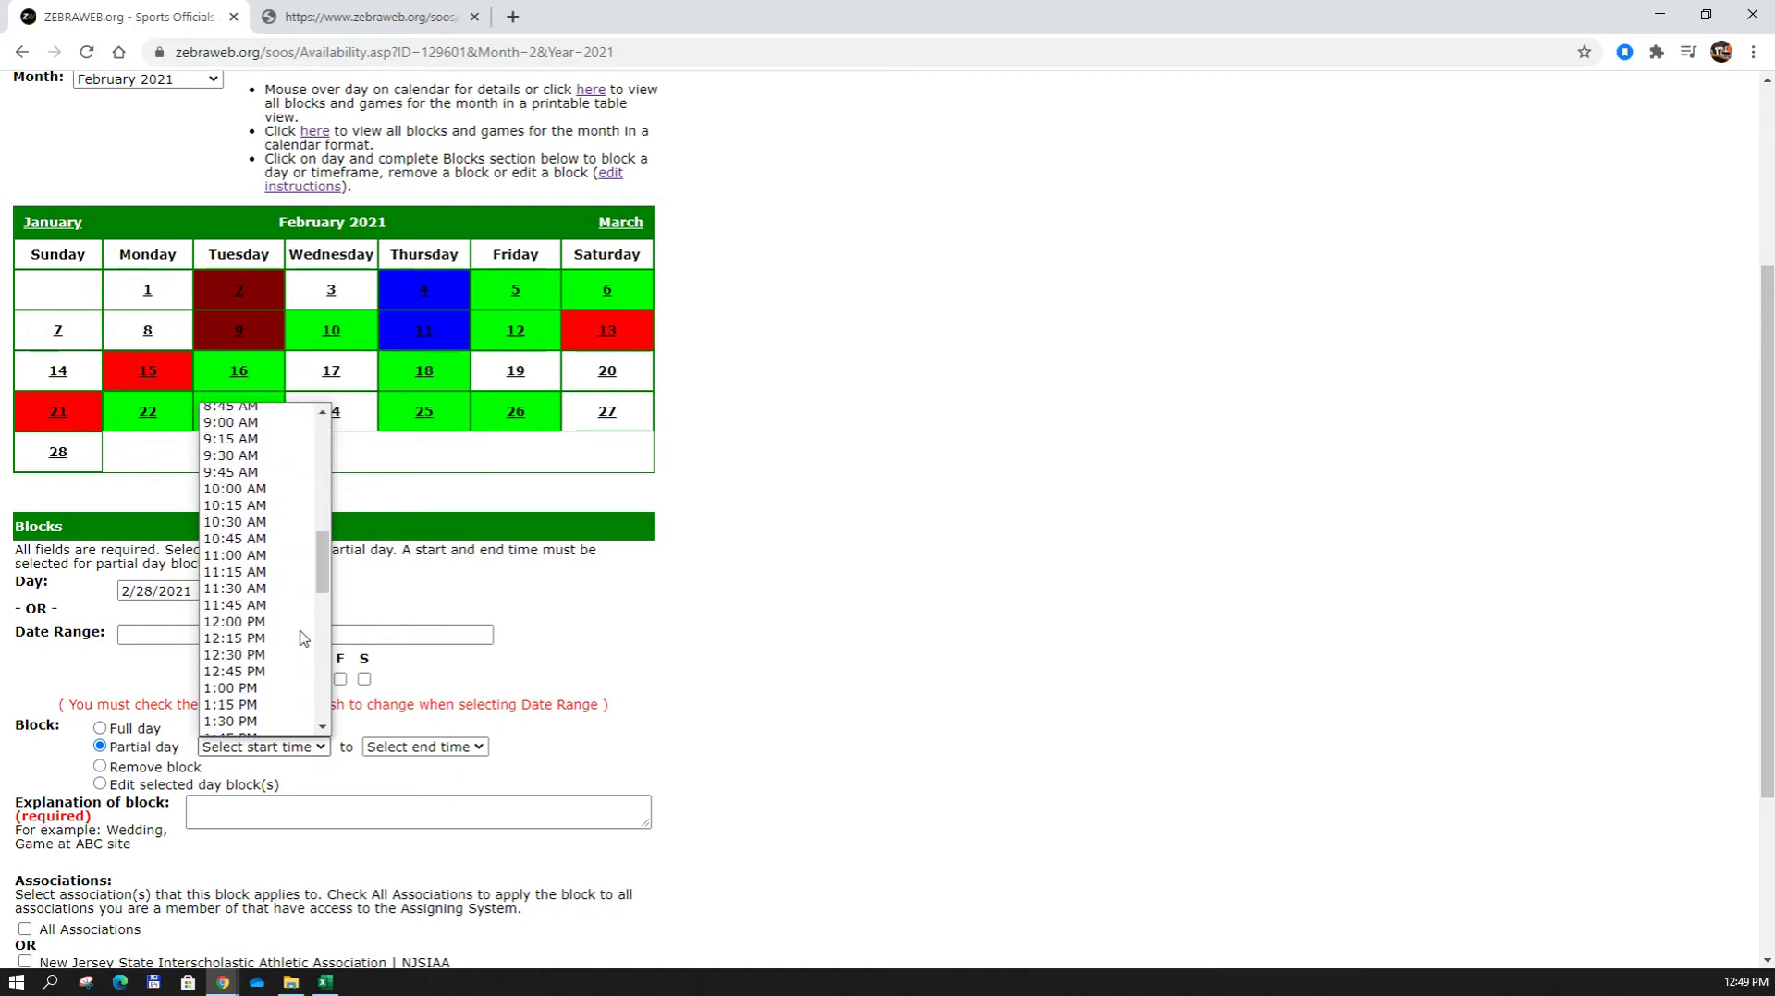
pyautogui.scroll(-1, 302, 640)
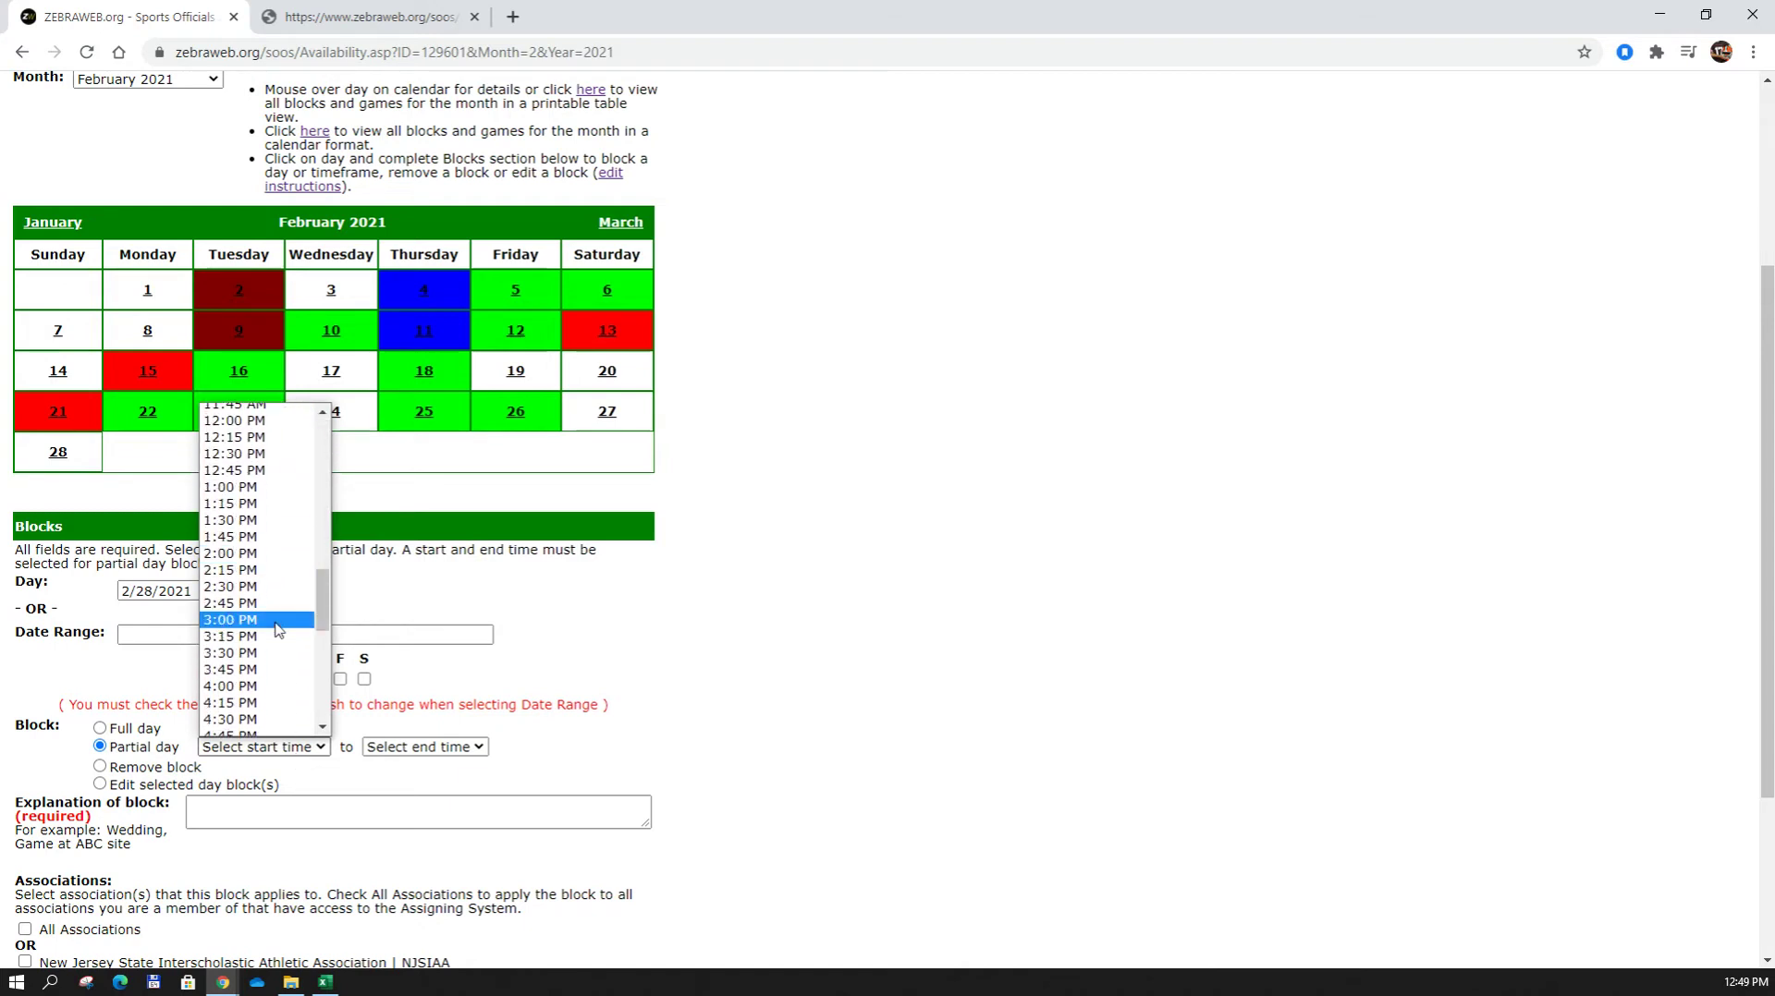
pyautogui.click(277, 620)
pyautogui.click(407, 748)
pyautogui.scroll(-7, 462, 666)
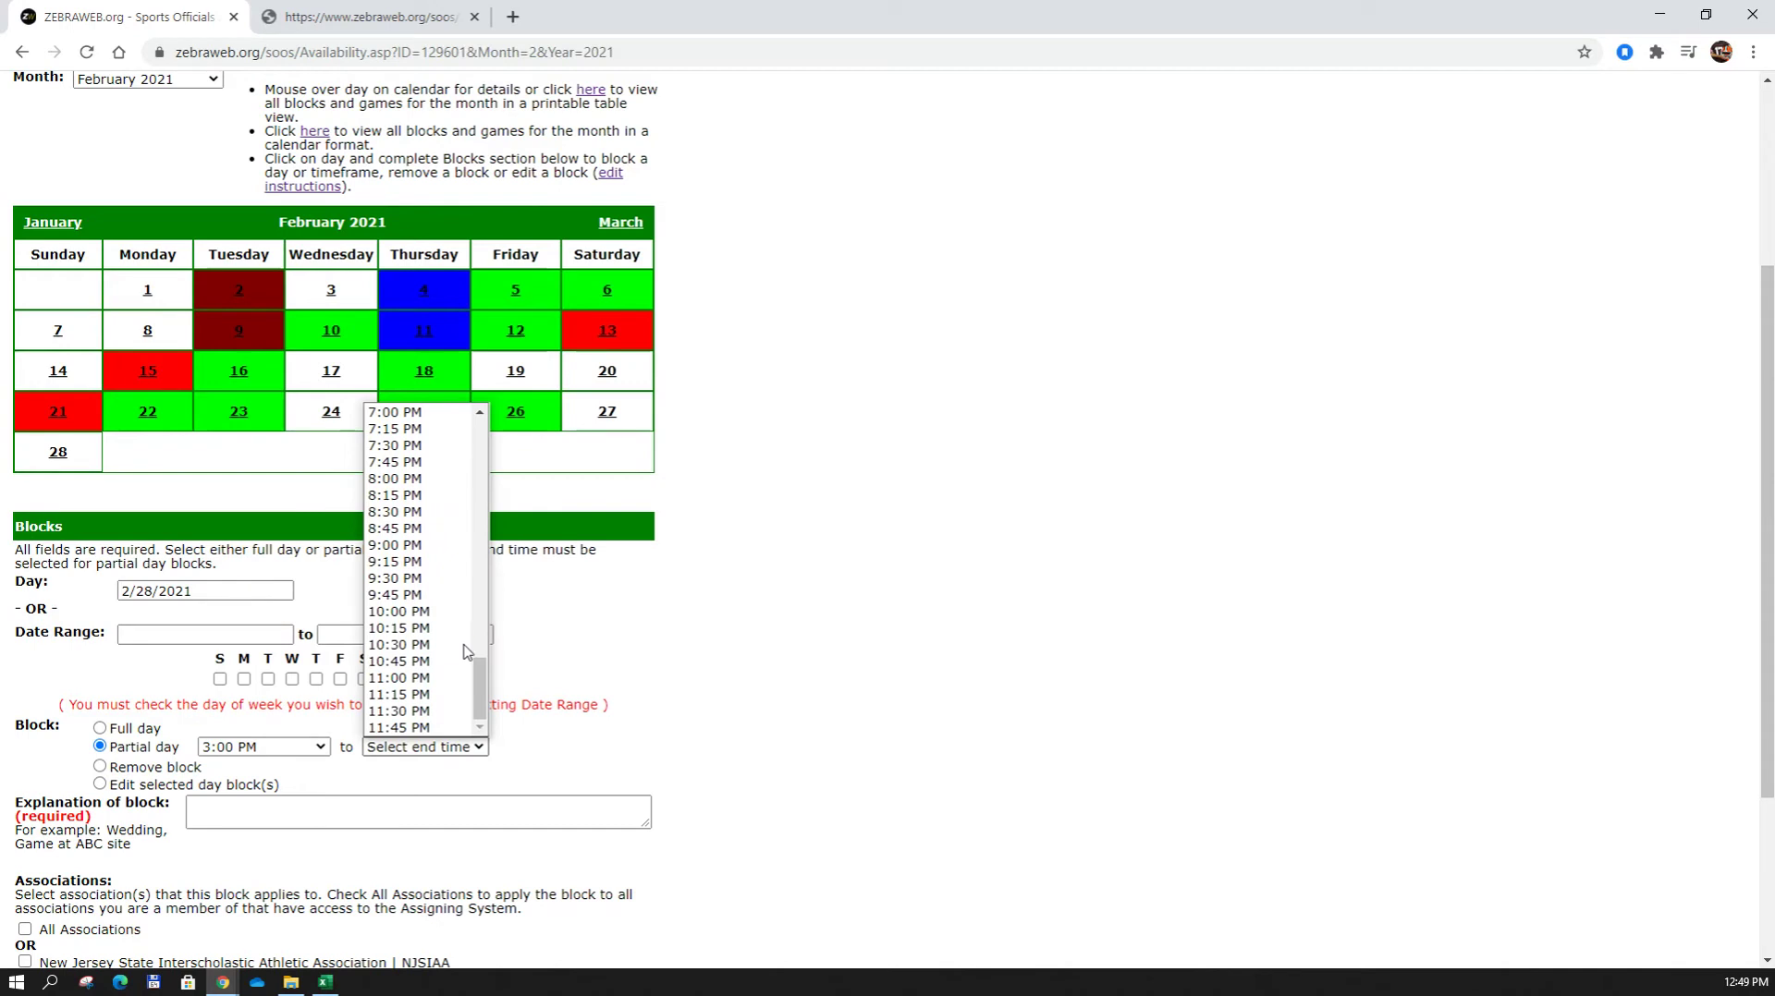
pyautogui.click(425, 728)
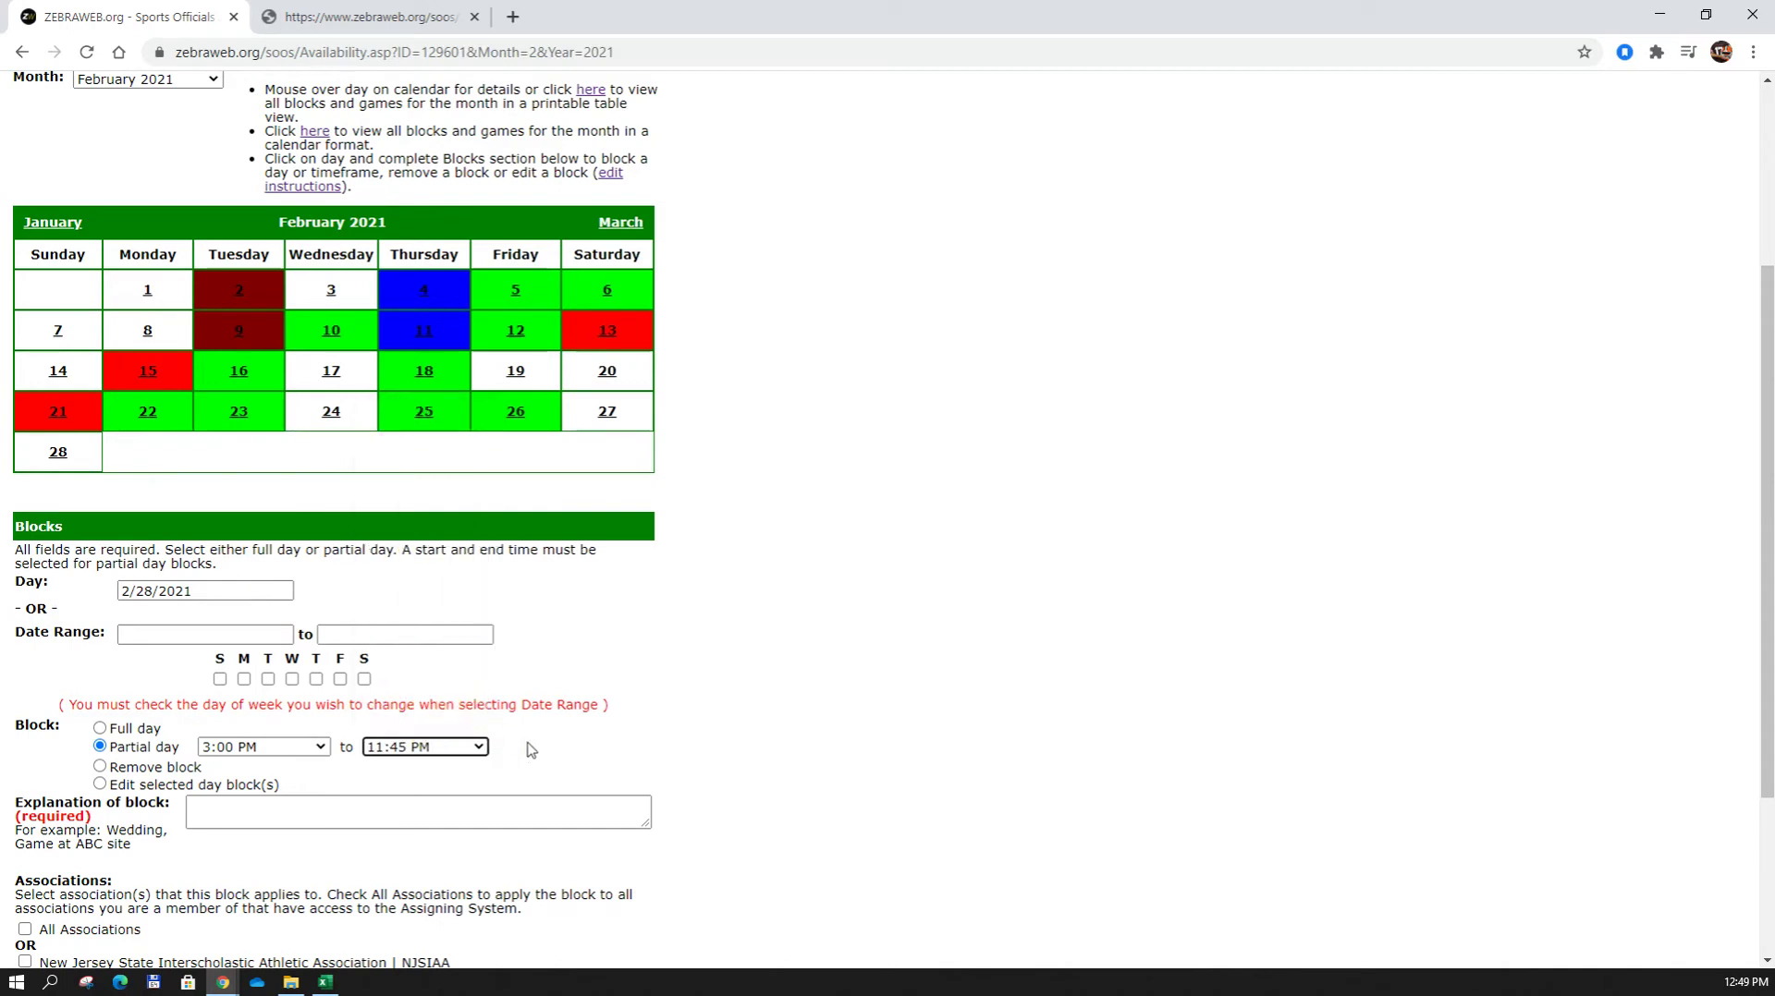
pyautogui.click(319, 747)
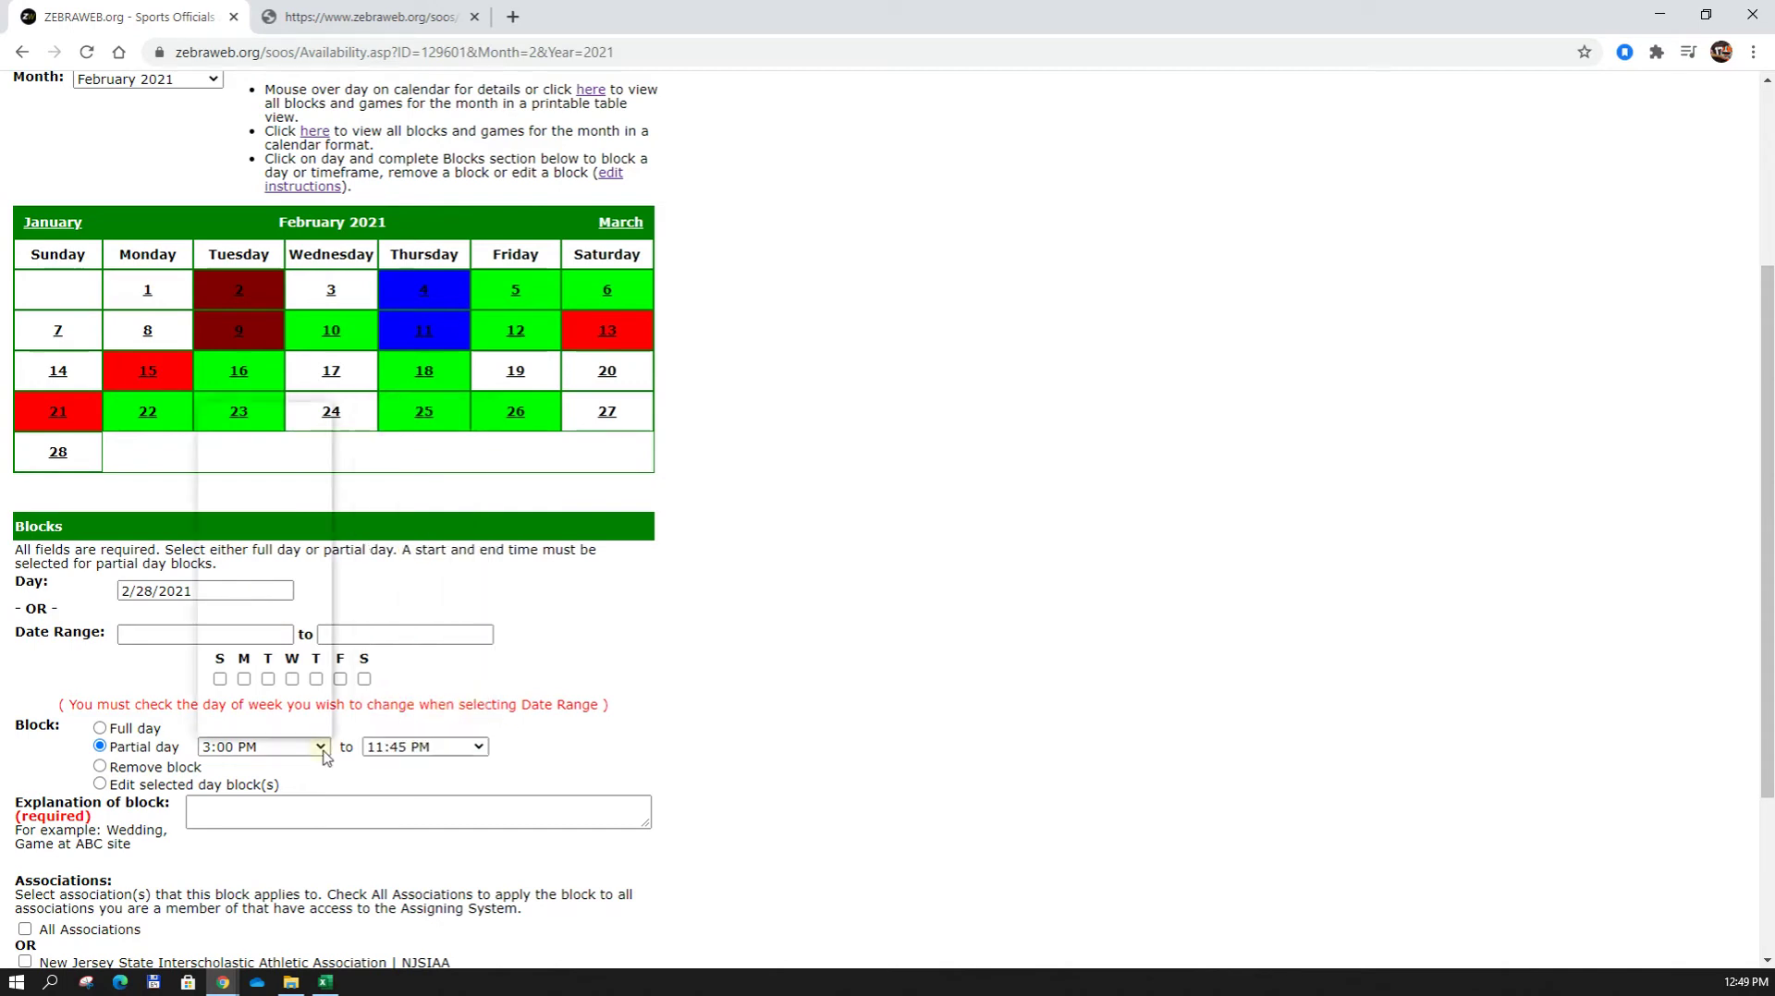
pyautogui.moveTo(323, 580)
pyautogui.mouseDown()
pyautogui.moveTo(335, 438)
pyautogui.moveTo(323, 640)
pyautogui.moveTo(317, 601)
pyautogui.mouseUp()
pyautogui.click(275, 539)
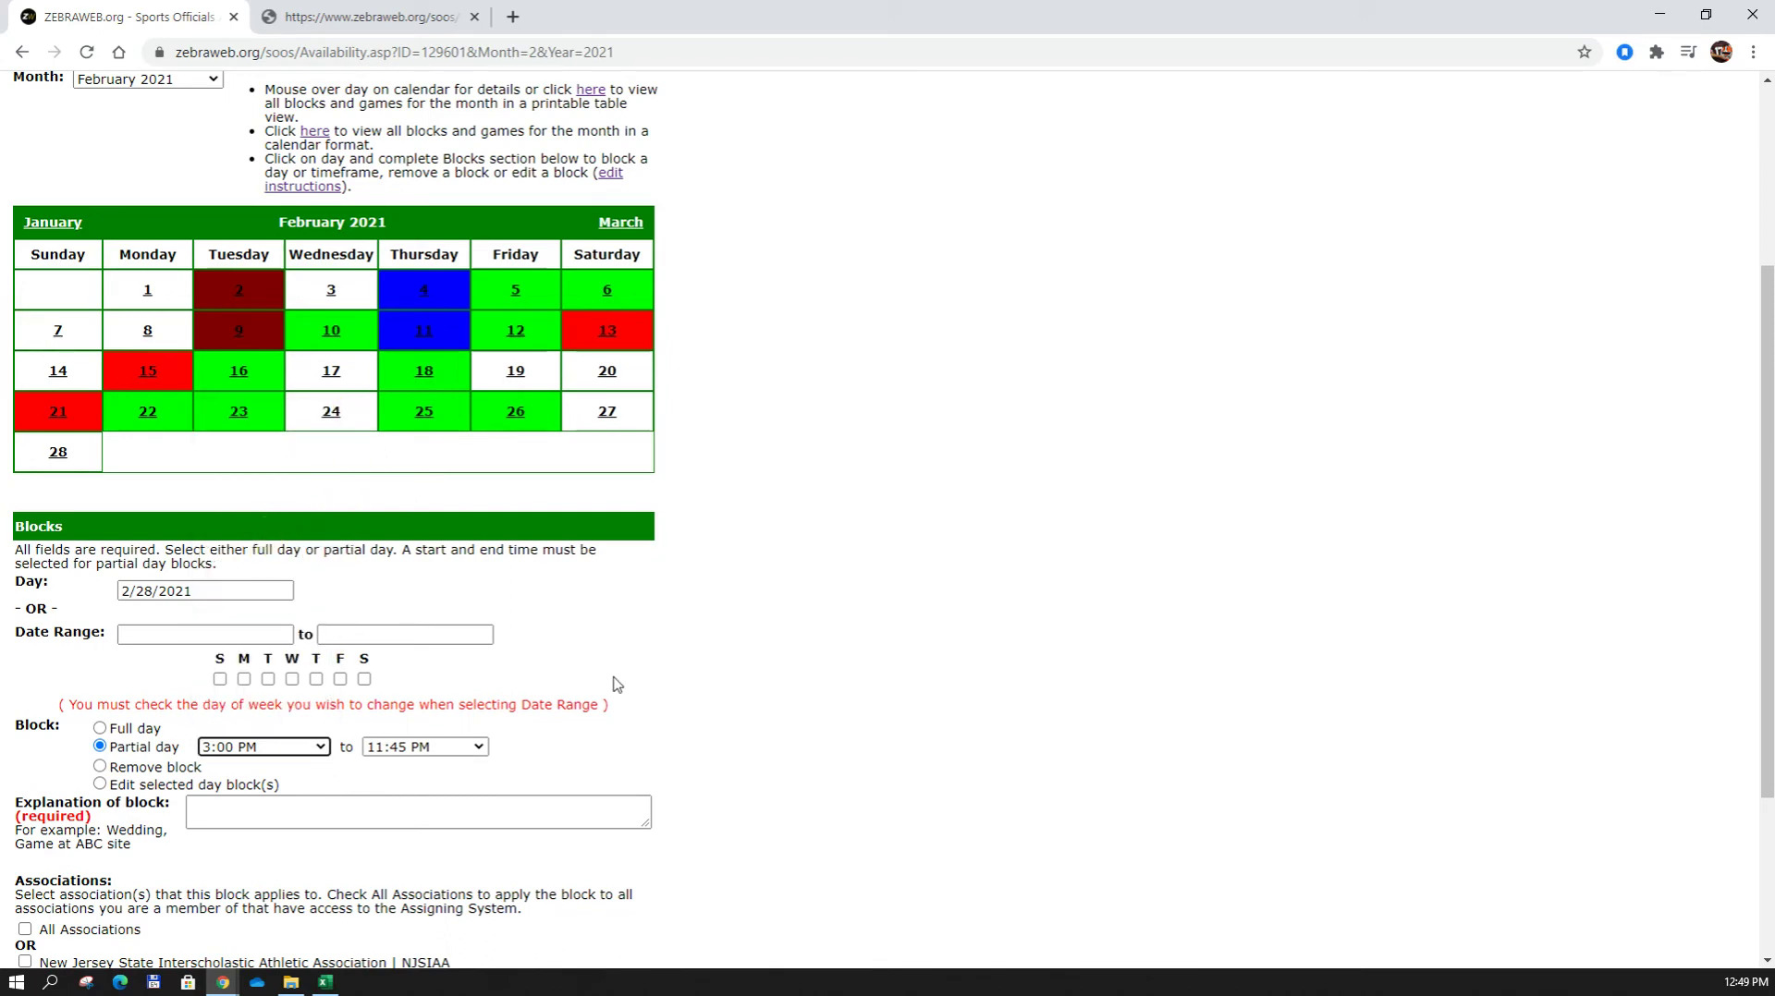
# Enter the explanation "Block", apply the partial-day block to All Associations, and submit it.
pyautogui.scroll(-1, 675, 679)
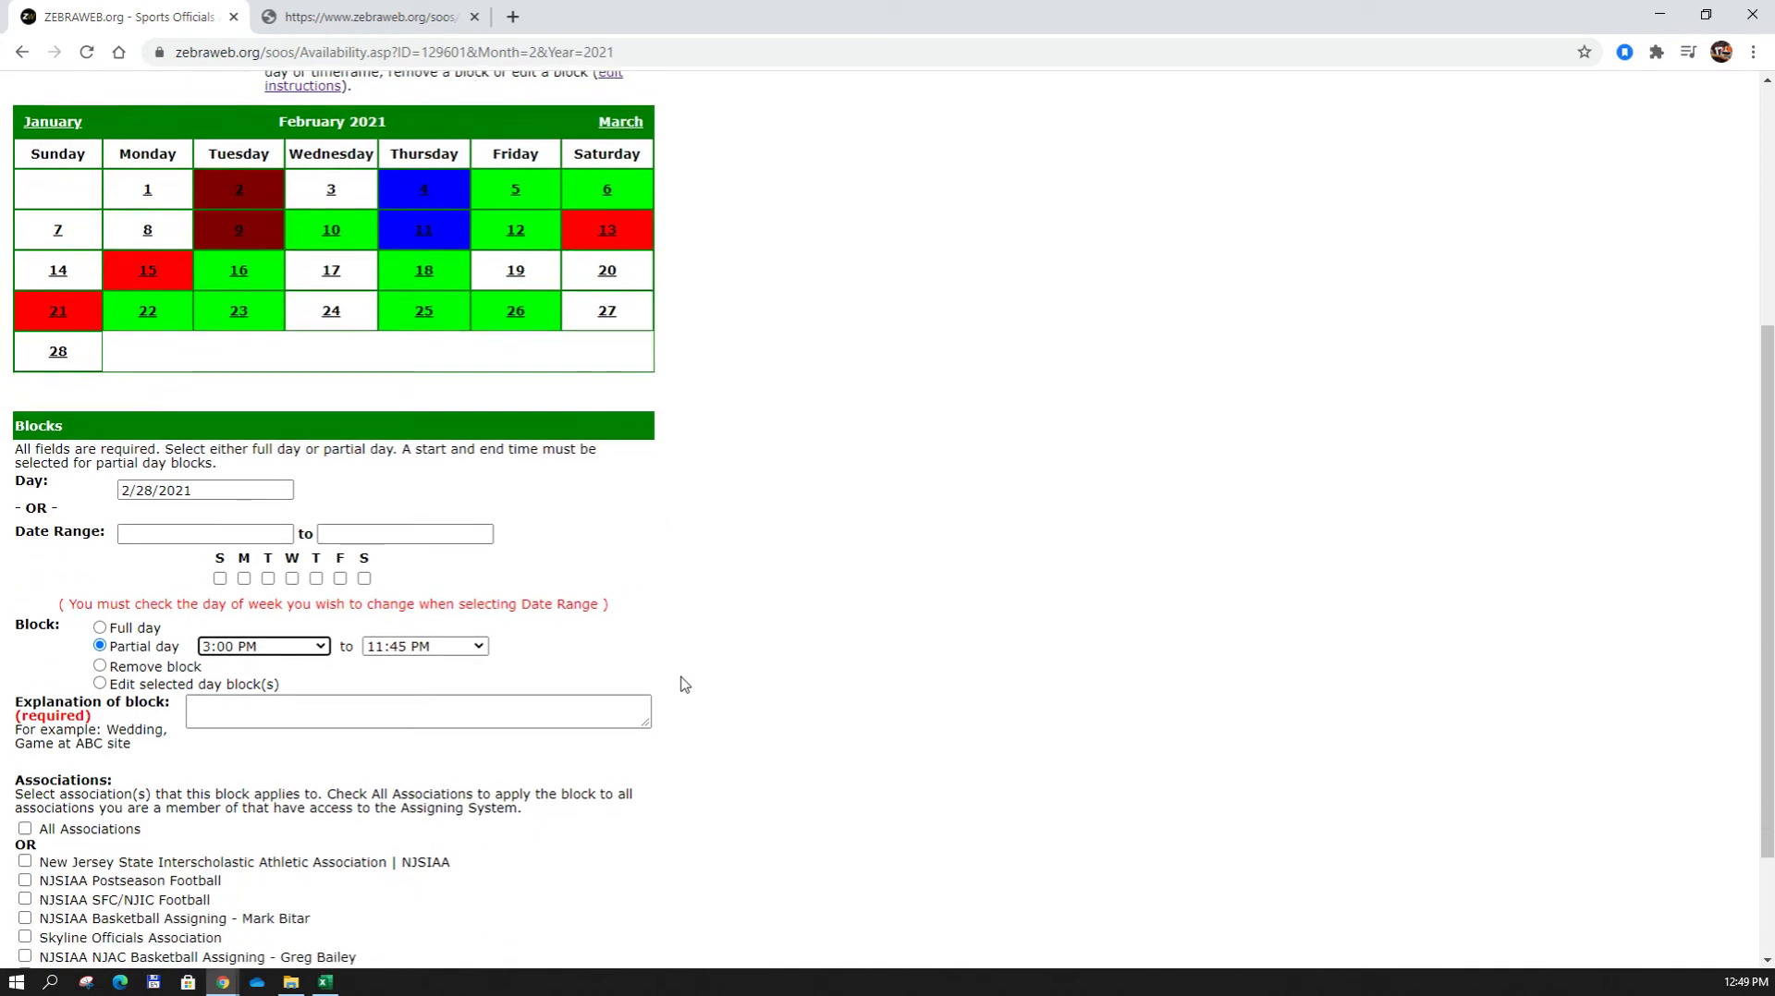
pyautogui.click(365, 720)
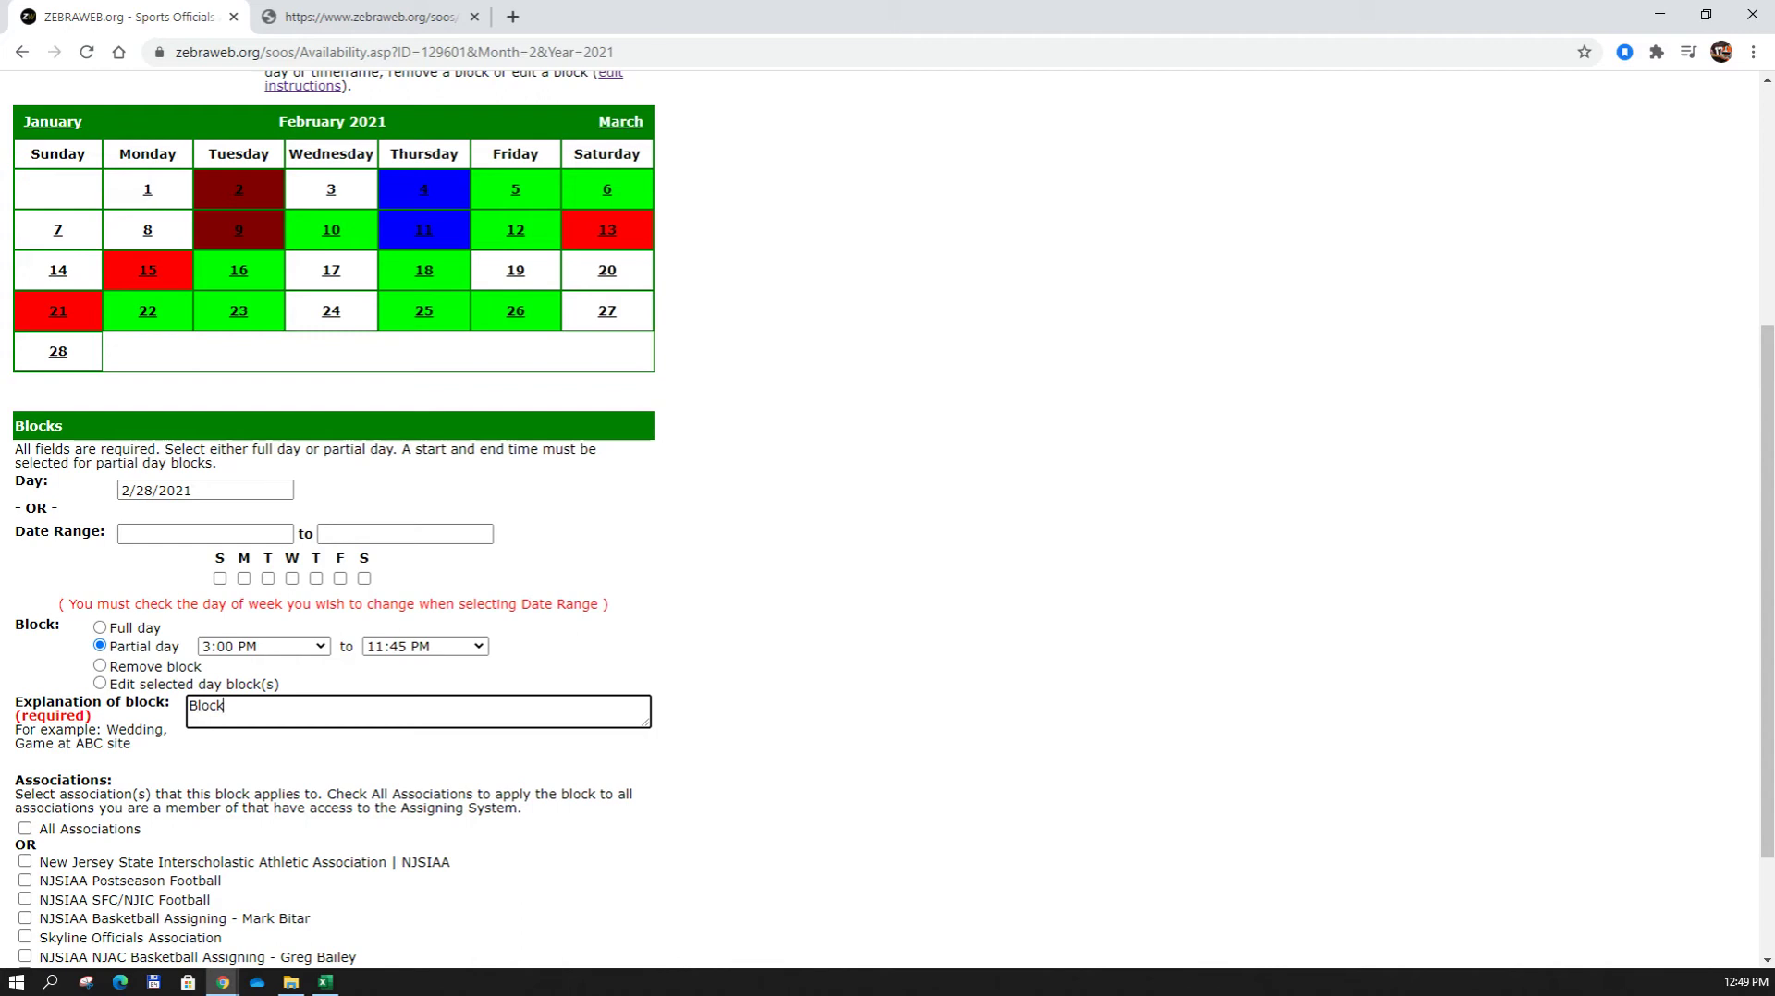
pyautogui.scroll(-1, 23, 795)
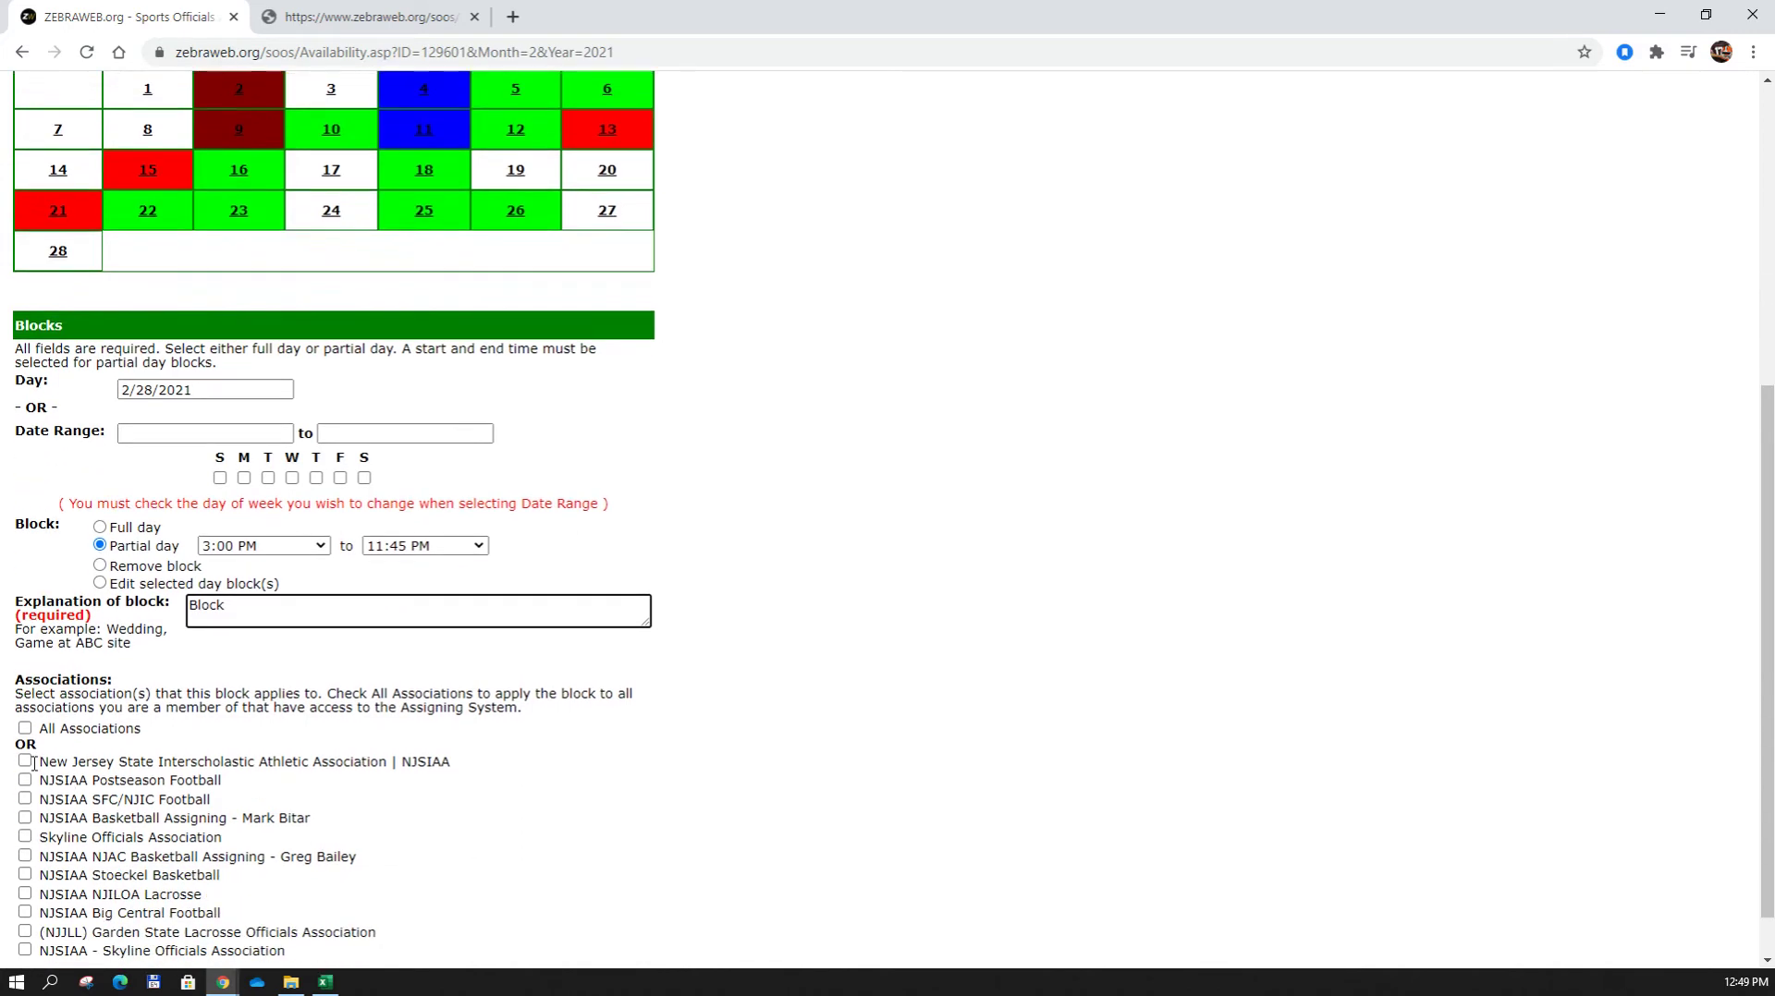
pyautogui.click(25, 730)
pyautogui.scroll(-1, 105, 787)
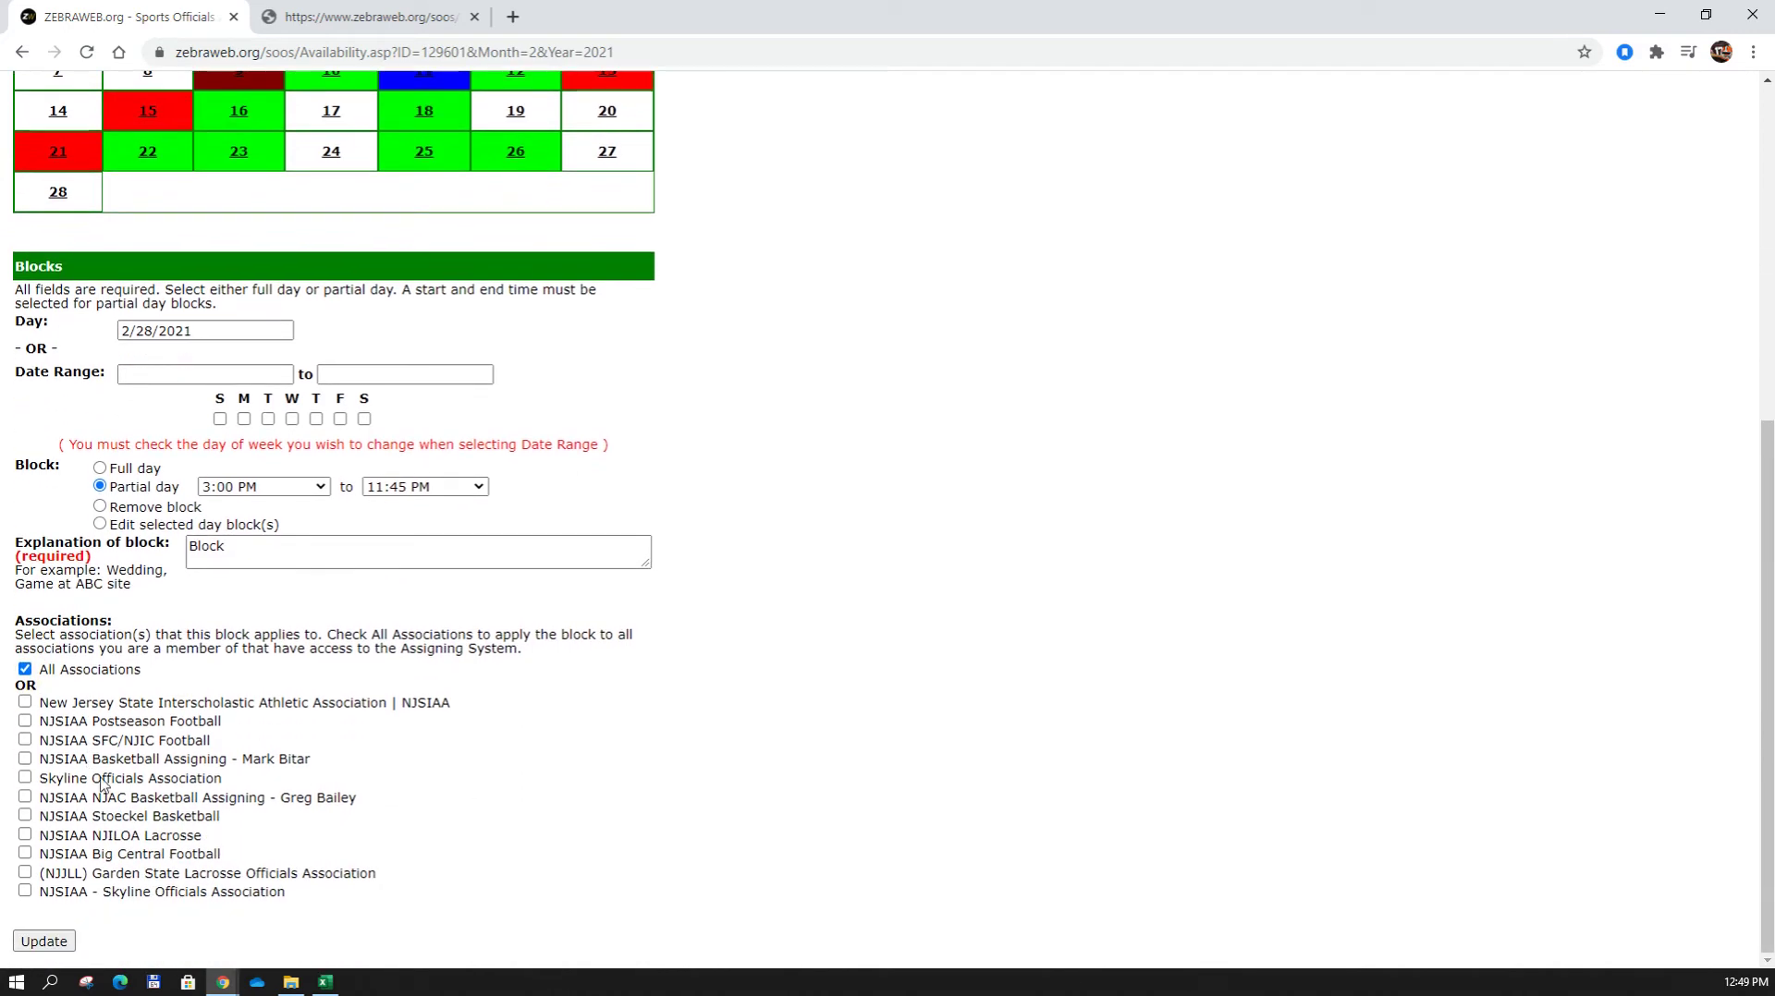
pyautogui.click(48, 942)
pyautogui.scroll(-1, 109, 701)
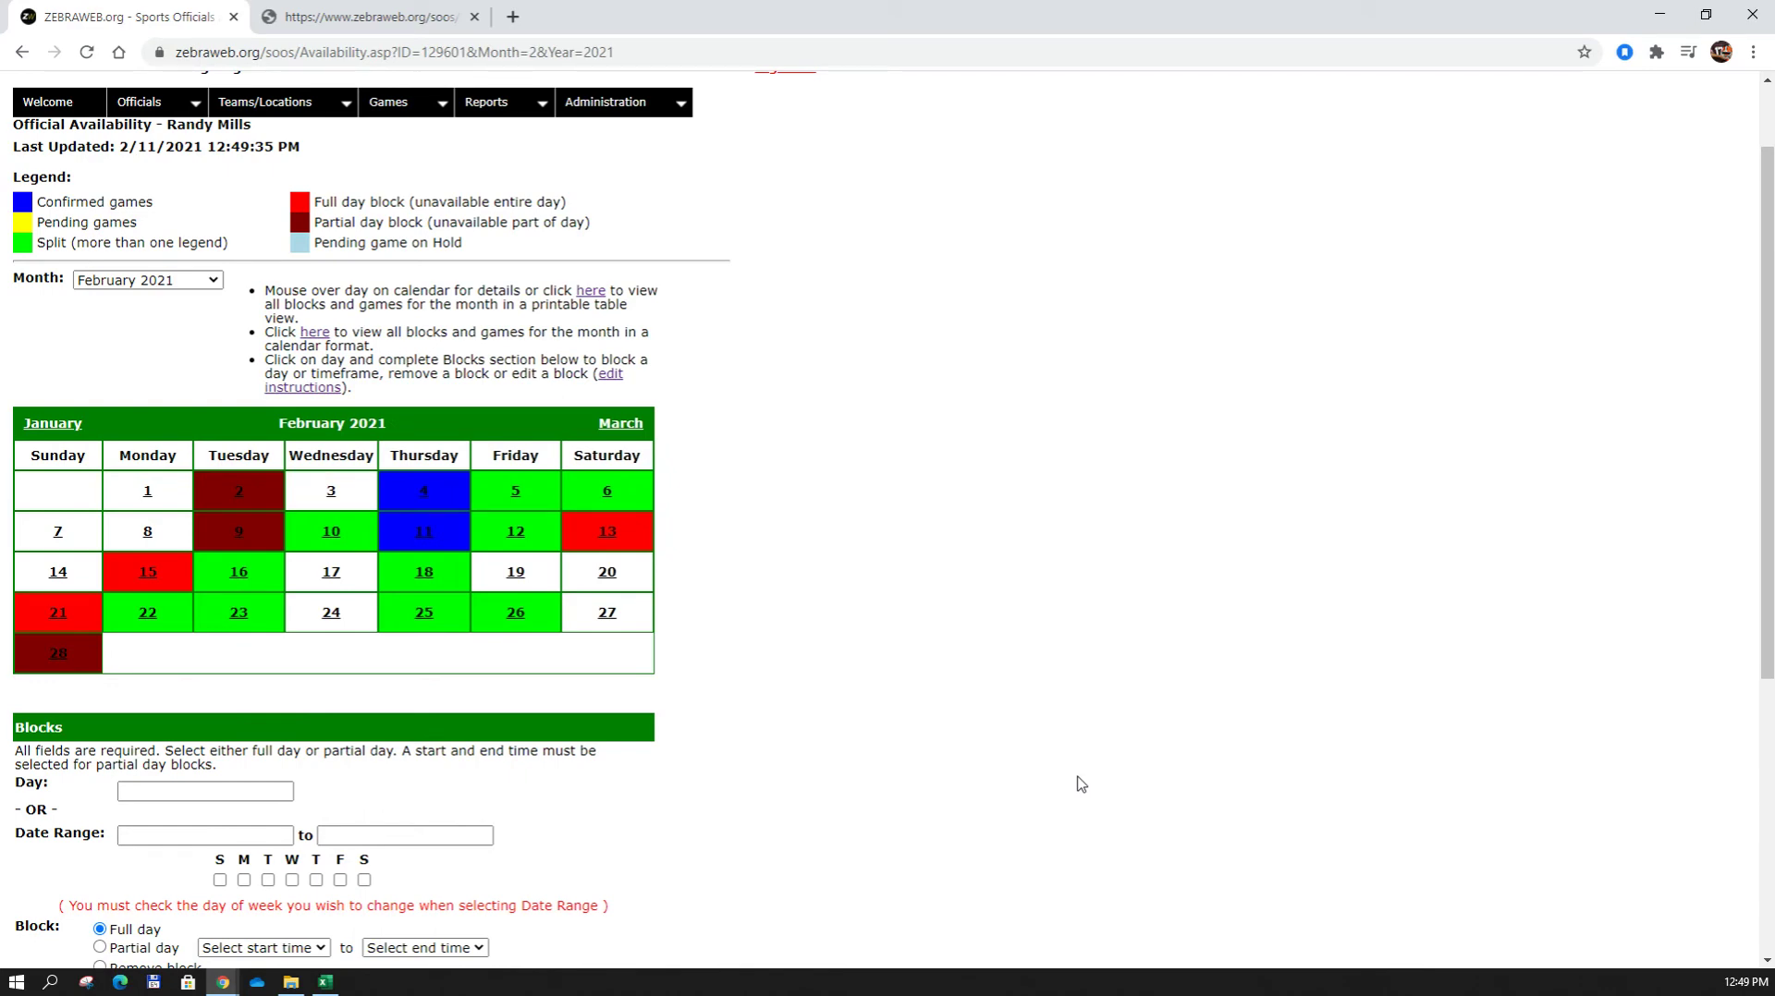
# Set the new block's date range from 04/01/2021 to 05/31/2021.
pyautogui.scroll(-2, 813, 748)
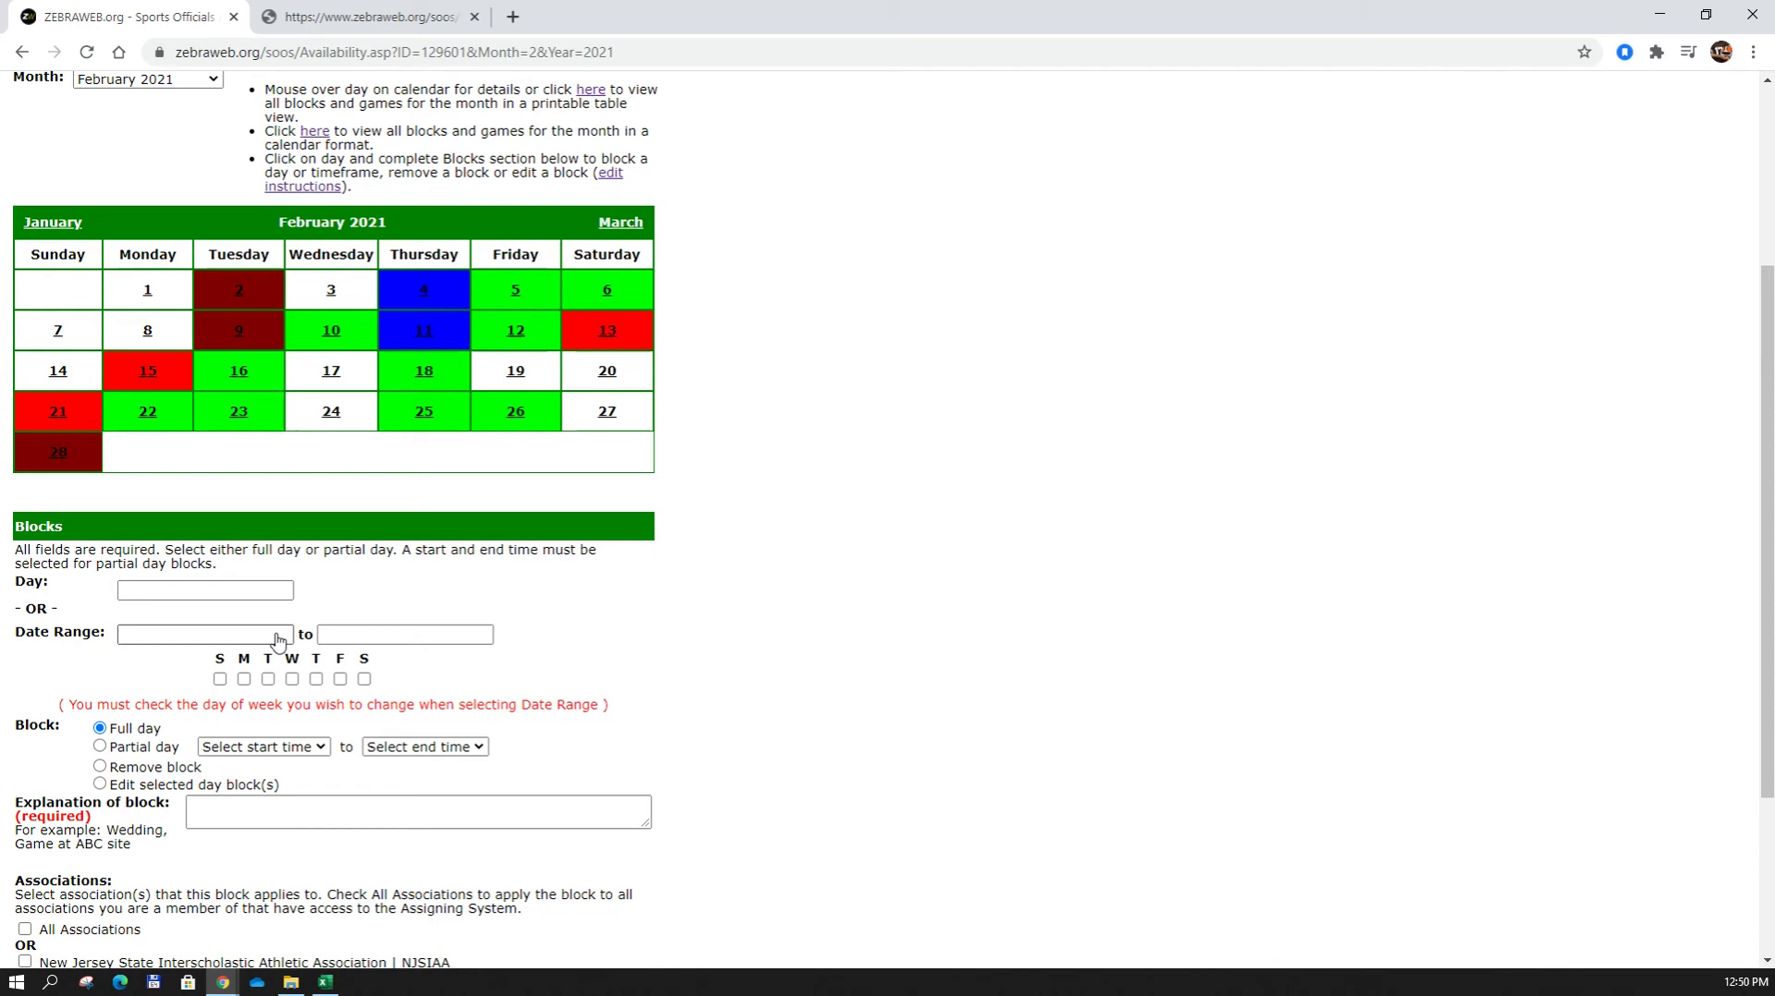
pyautogui.click(278, 641)
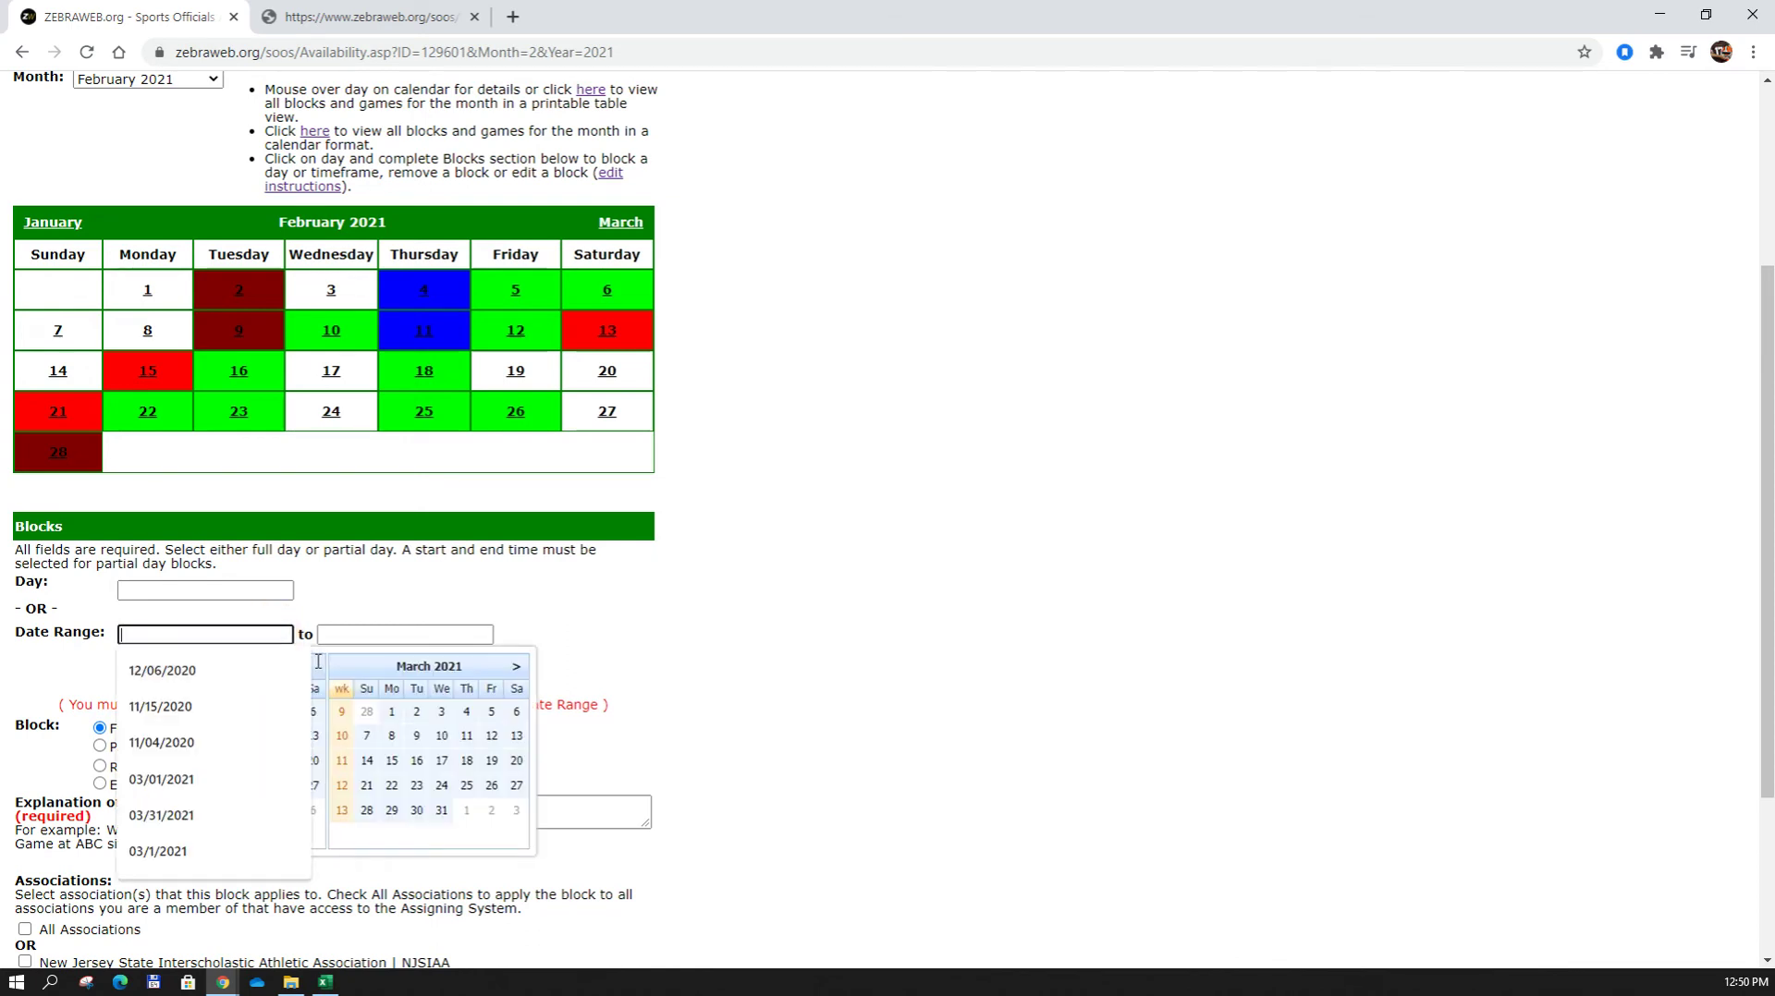
pyautogui.click(313, 676)
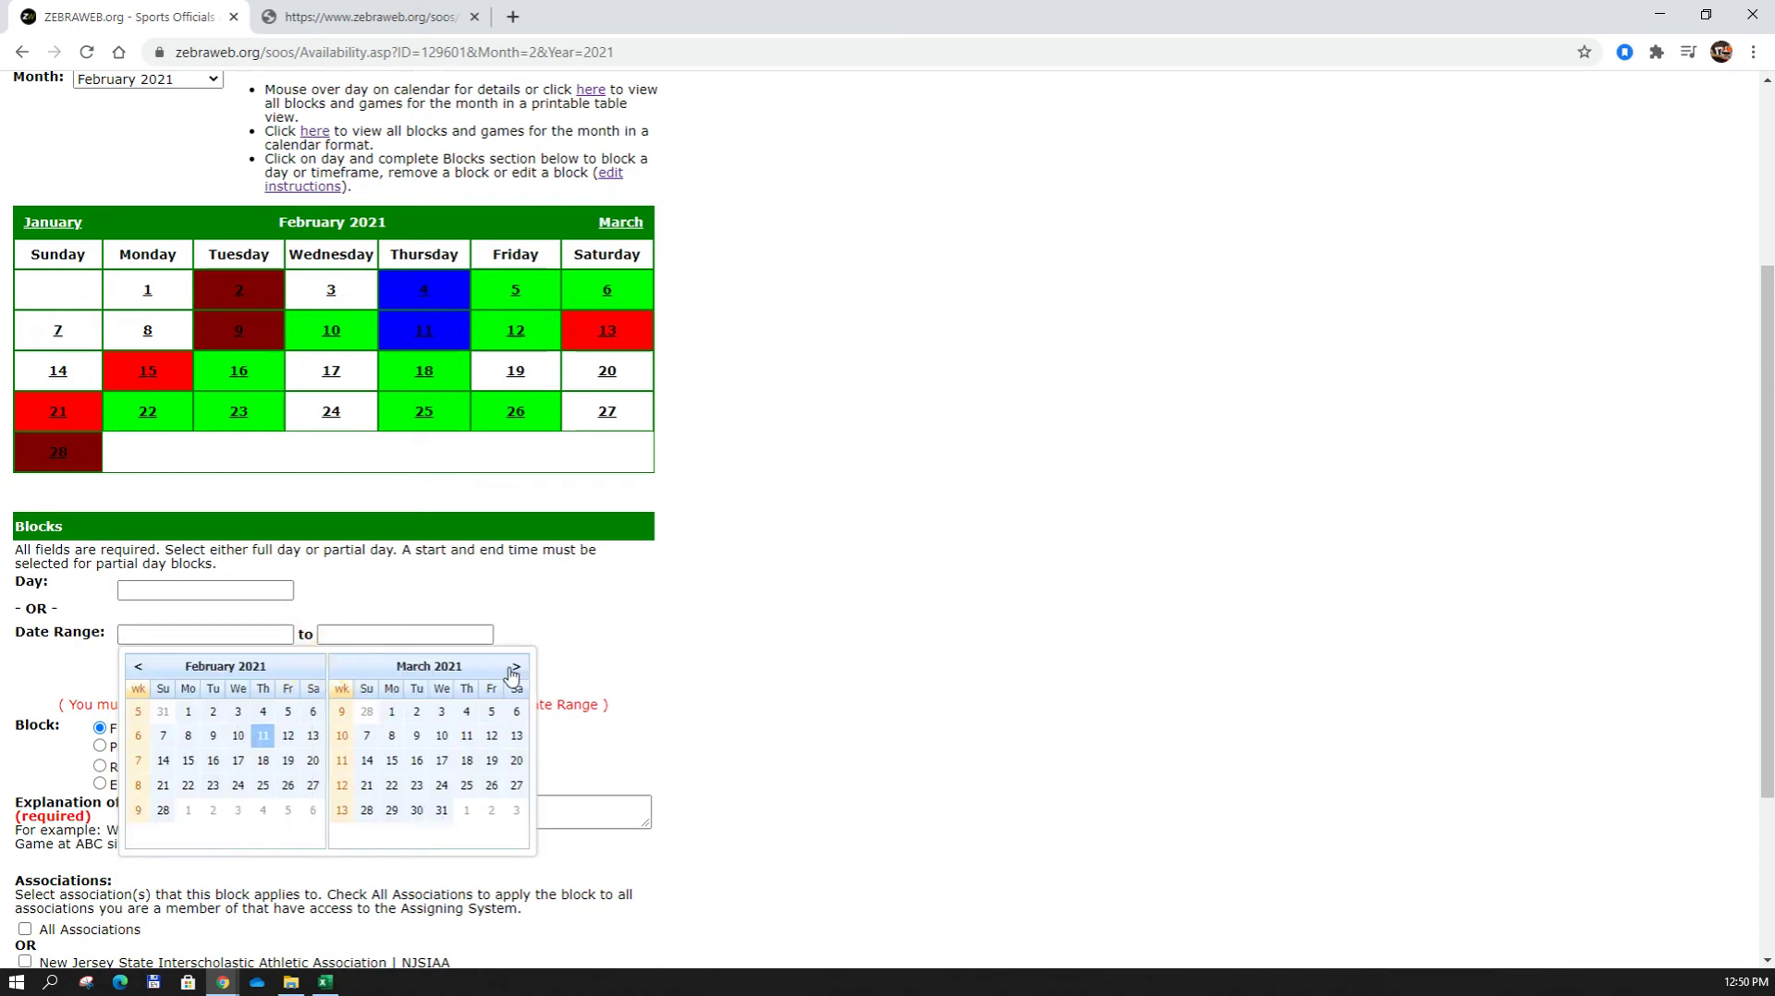
pyautogui.doubleClick(513, 671)
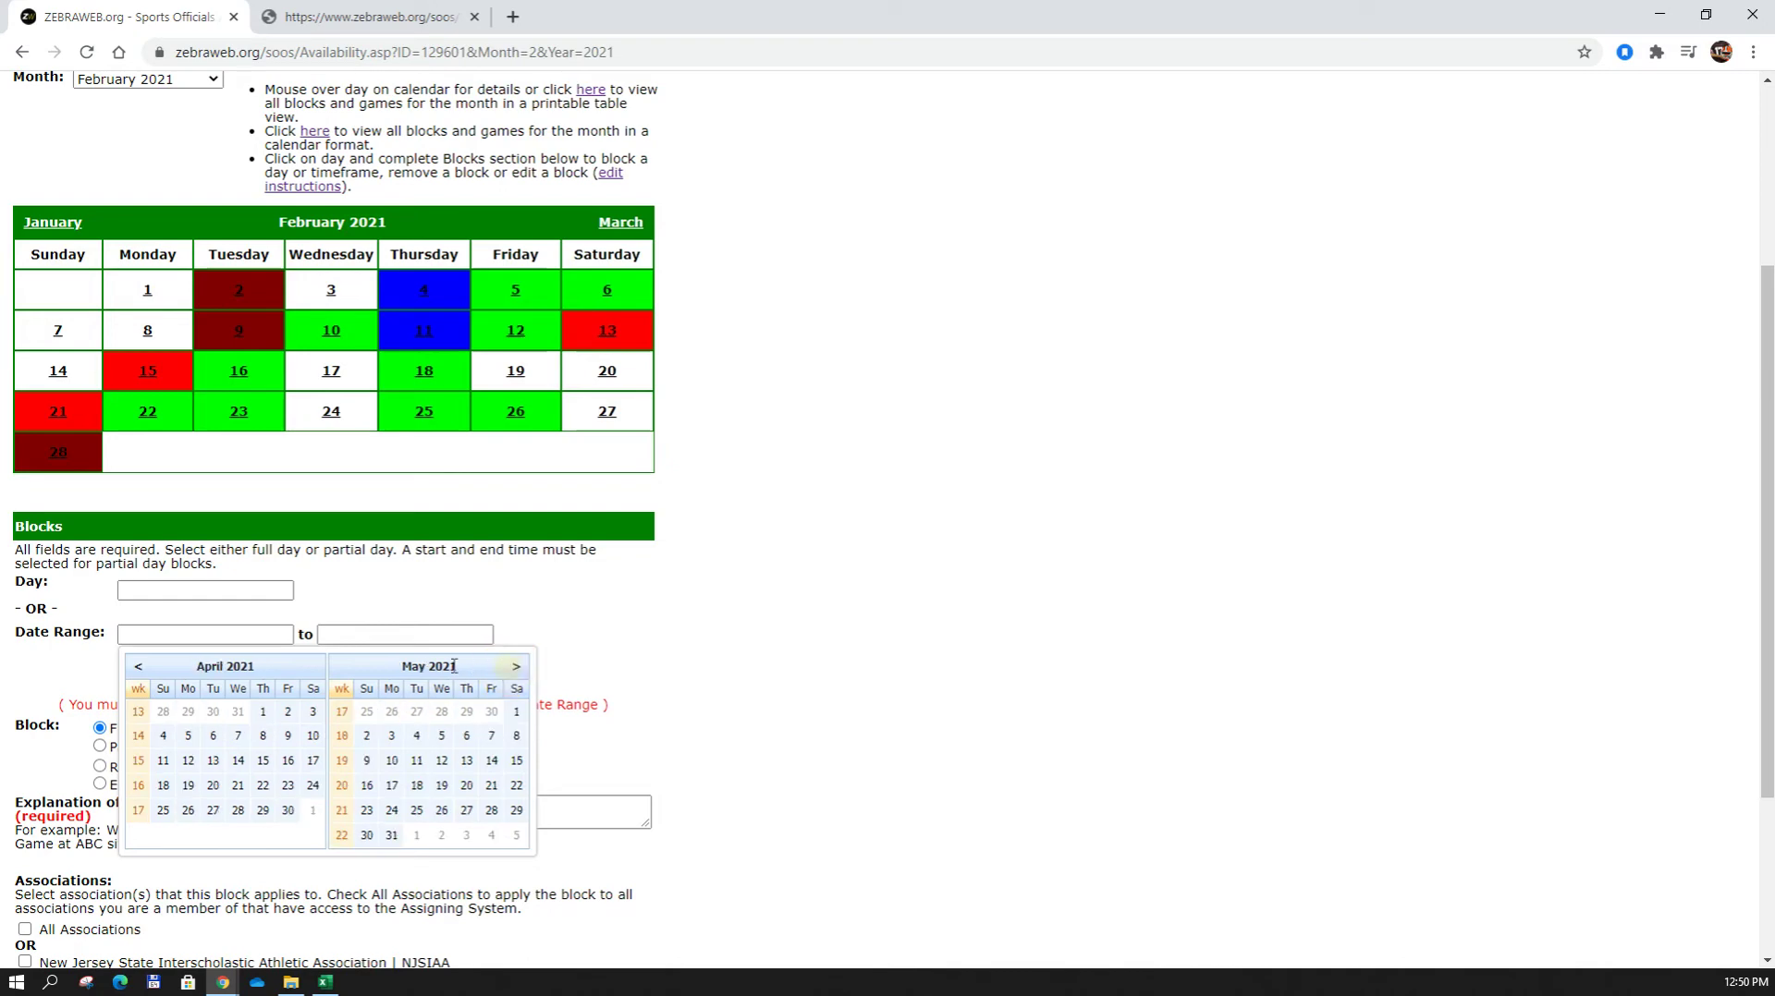
pyautogui.click(263, 711)
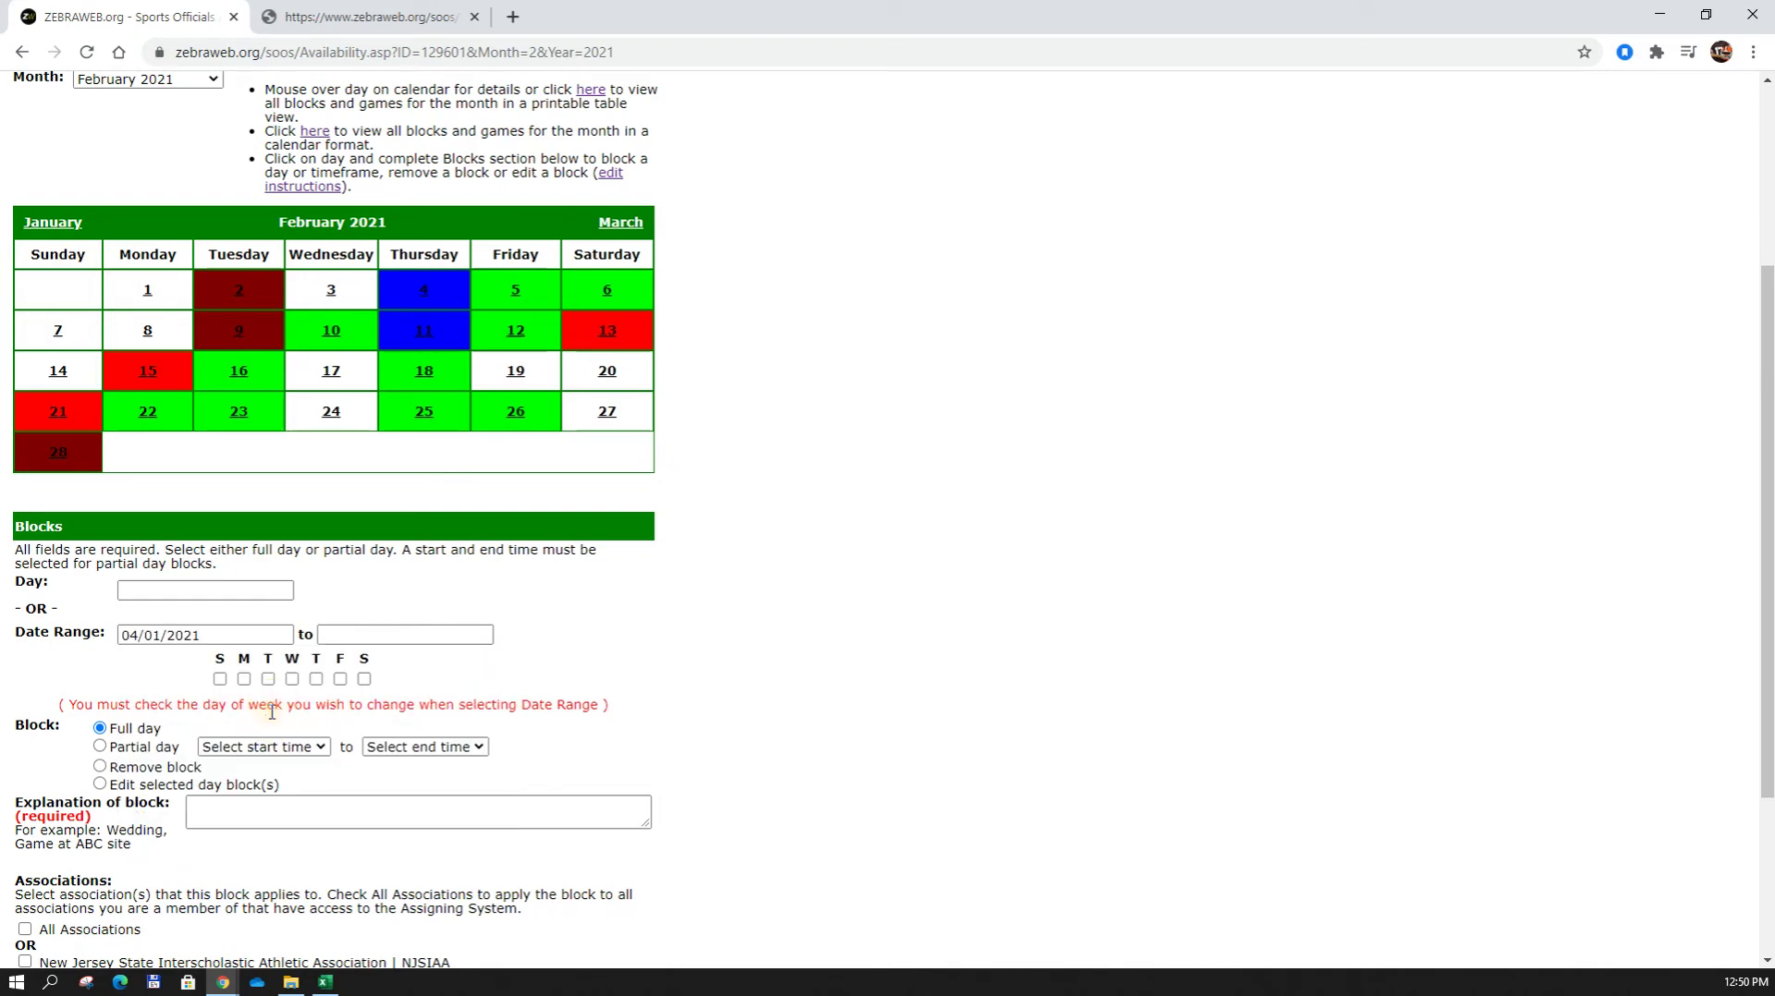
pyautogui.click(484, 637)
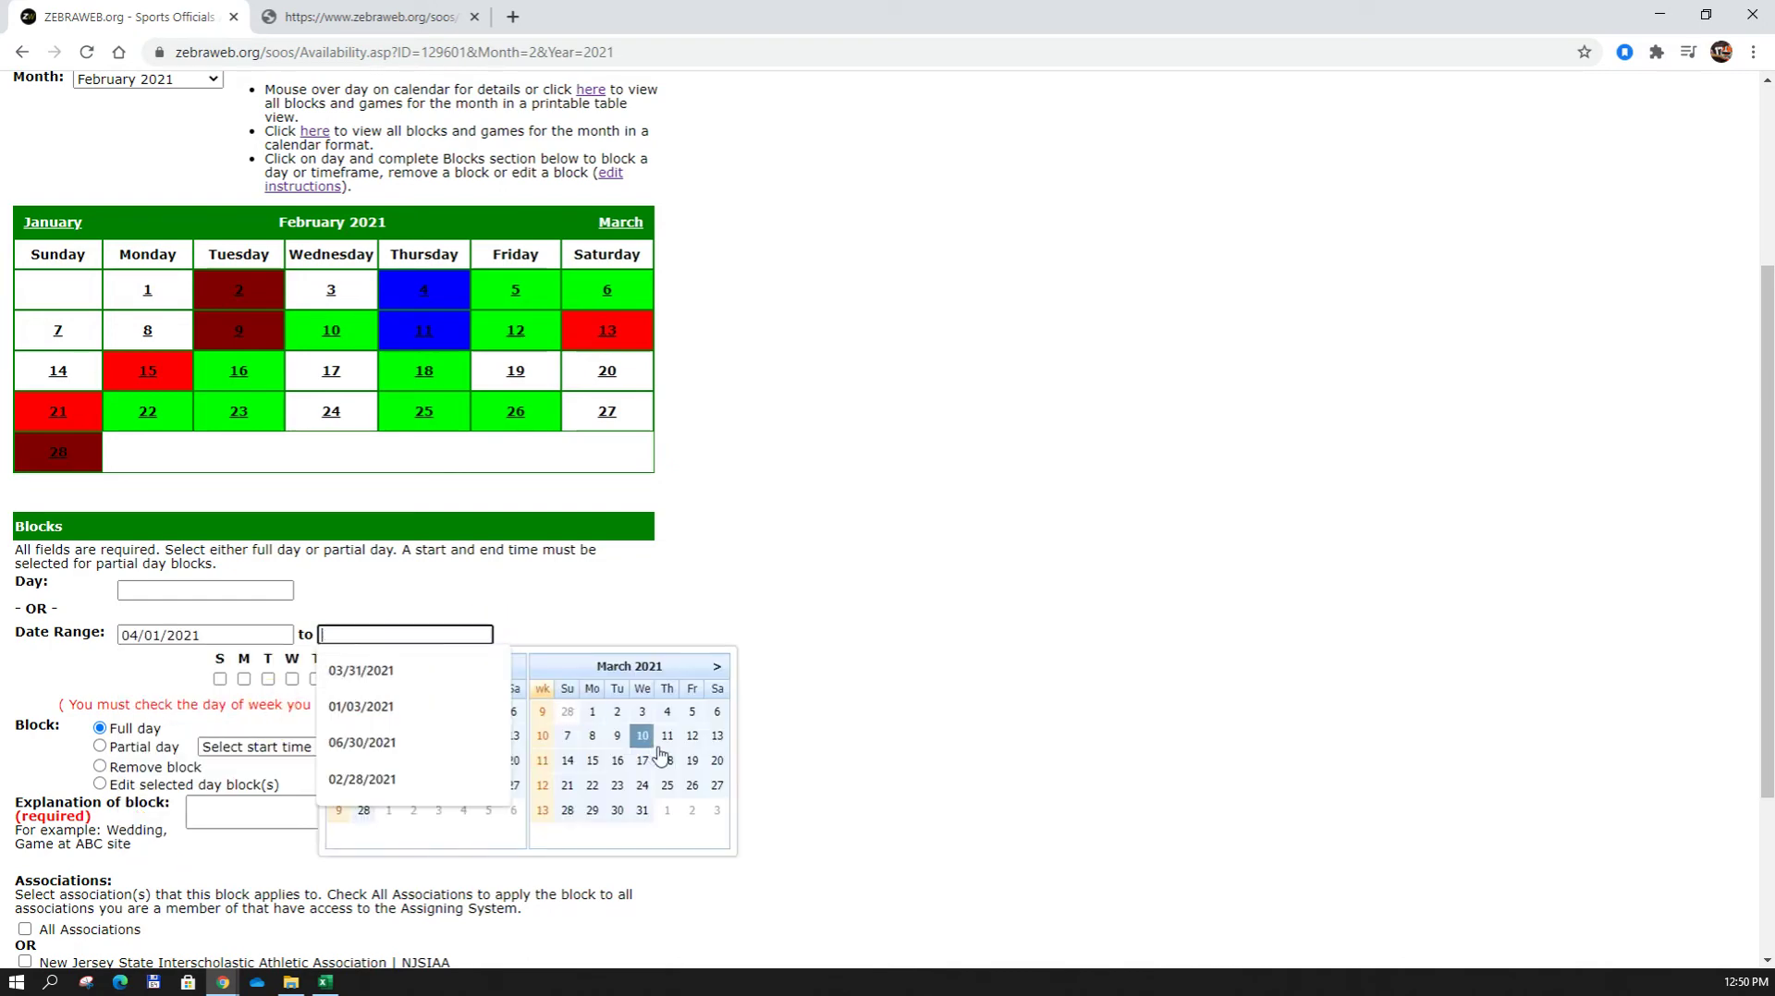
pyautogui.doubleClick(717, 667)
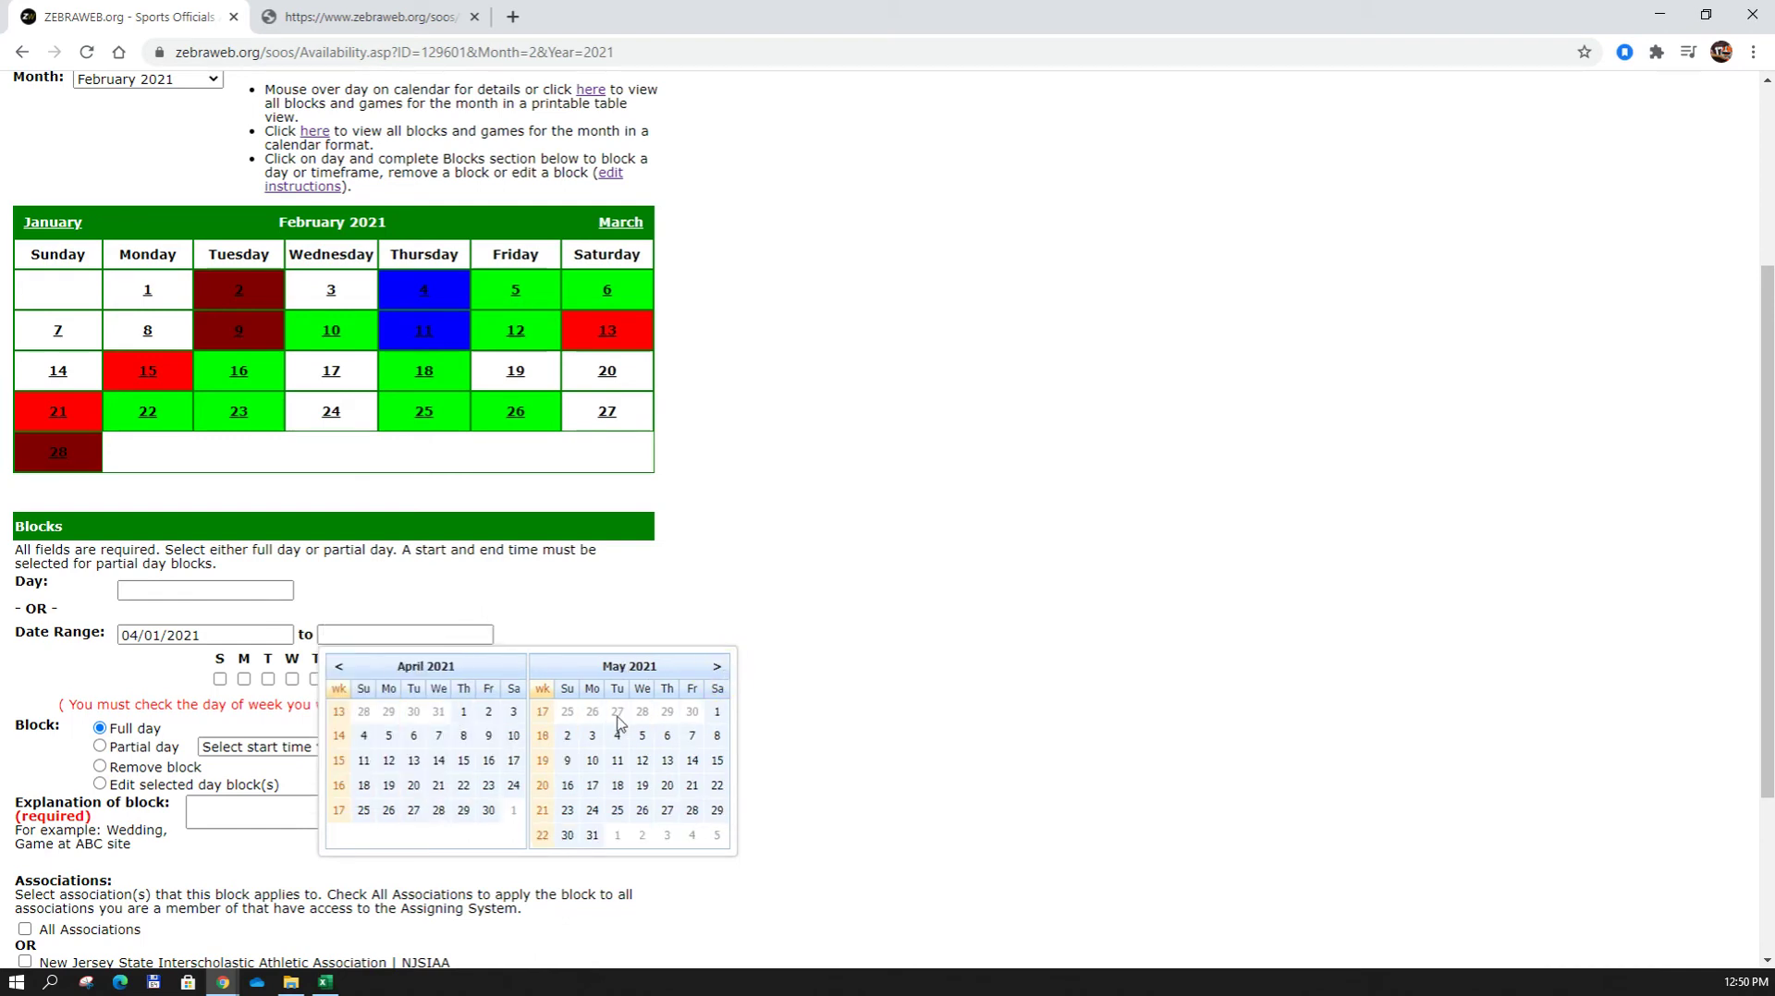
pyautogui.click(592, 834)
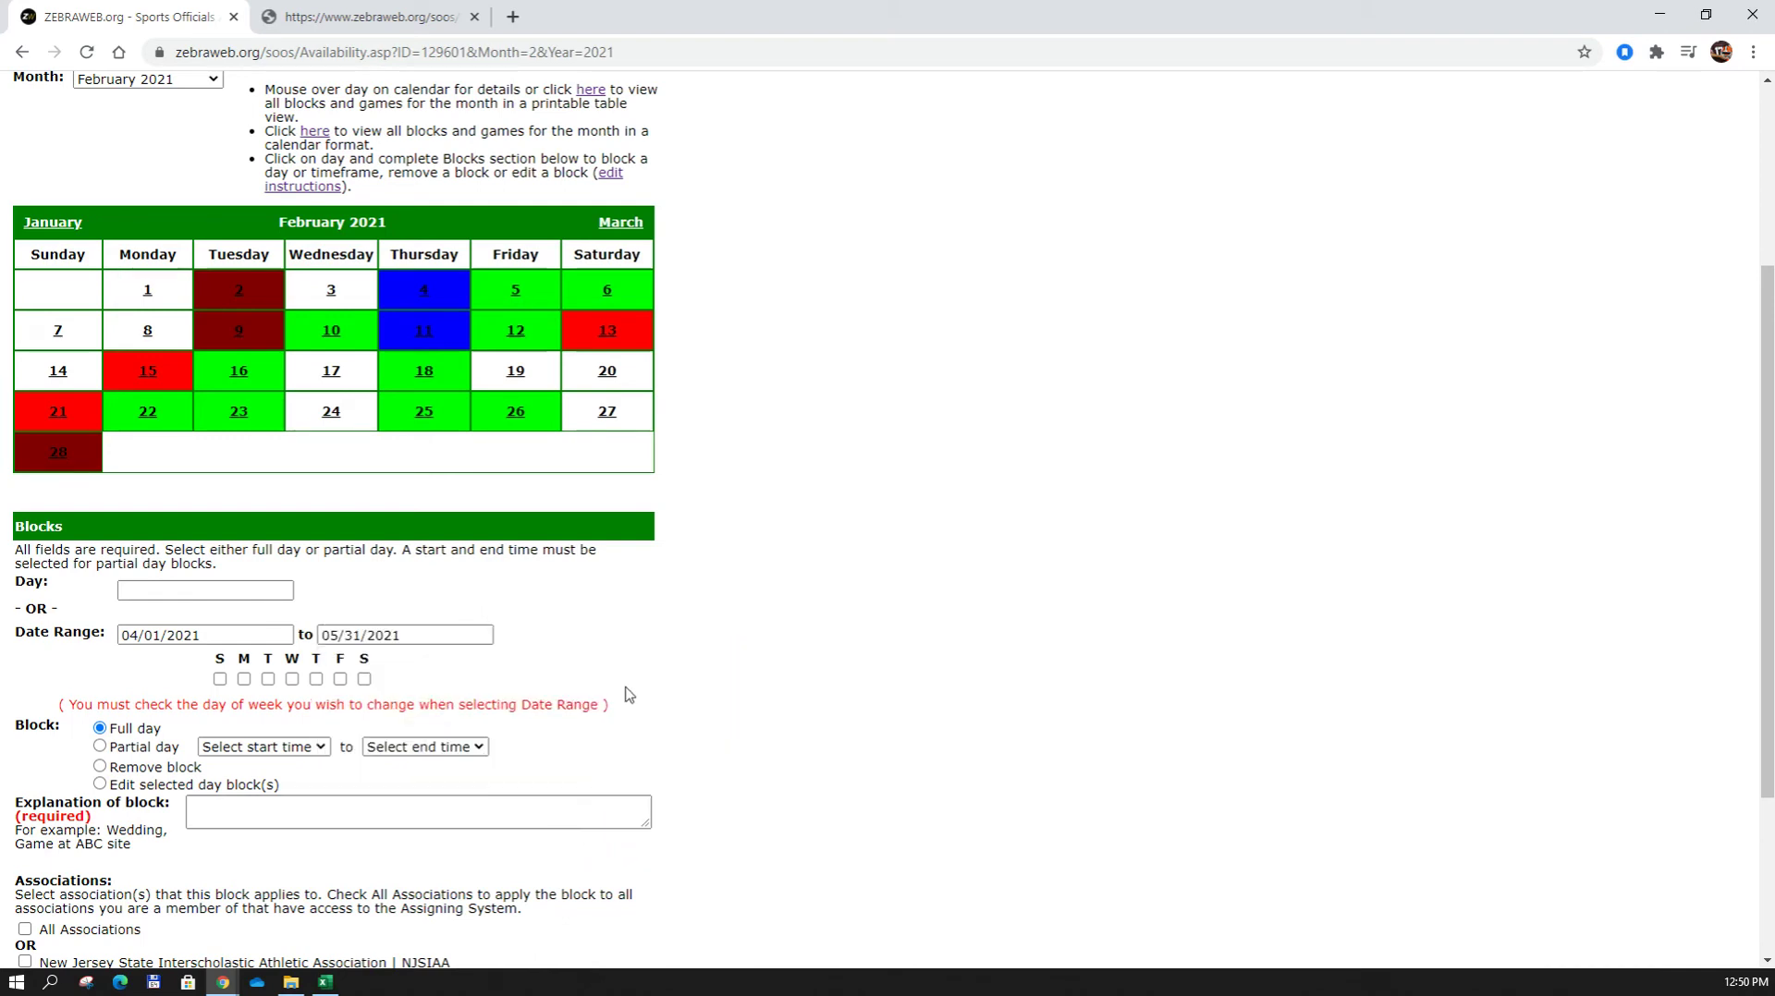
# Apply the date-range block to Mondays, Wednesdays and Fridays.
pyautogui.click(244, 679)
pyautogui.click(292, 679)
pyautogui.click(340, 679)
# Make the date-range block a Partial day block from 12:00 AM to 5:00 PM.
pyautogui.scroll(-1, 173, 684)
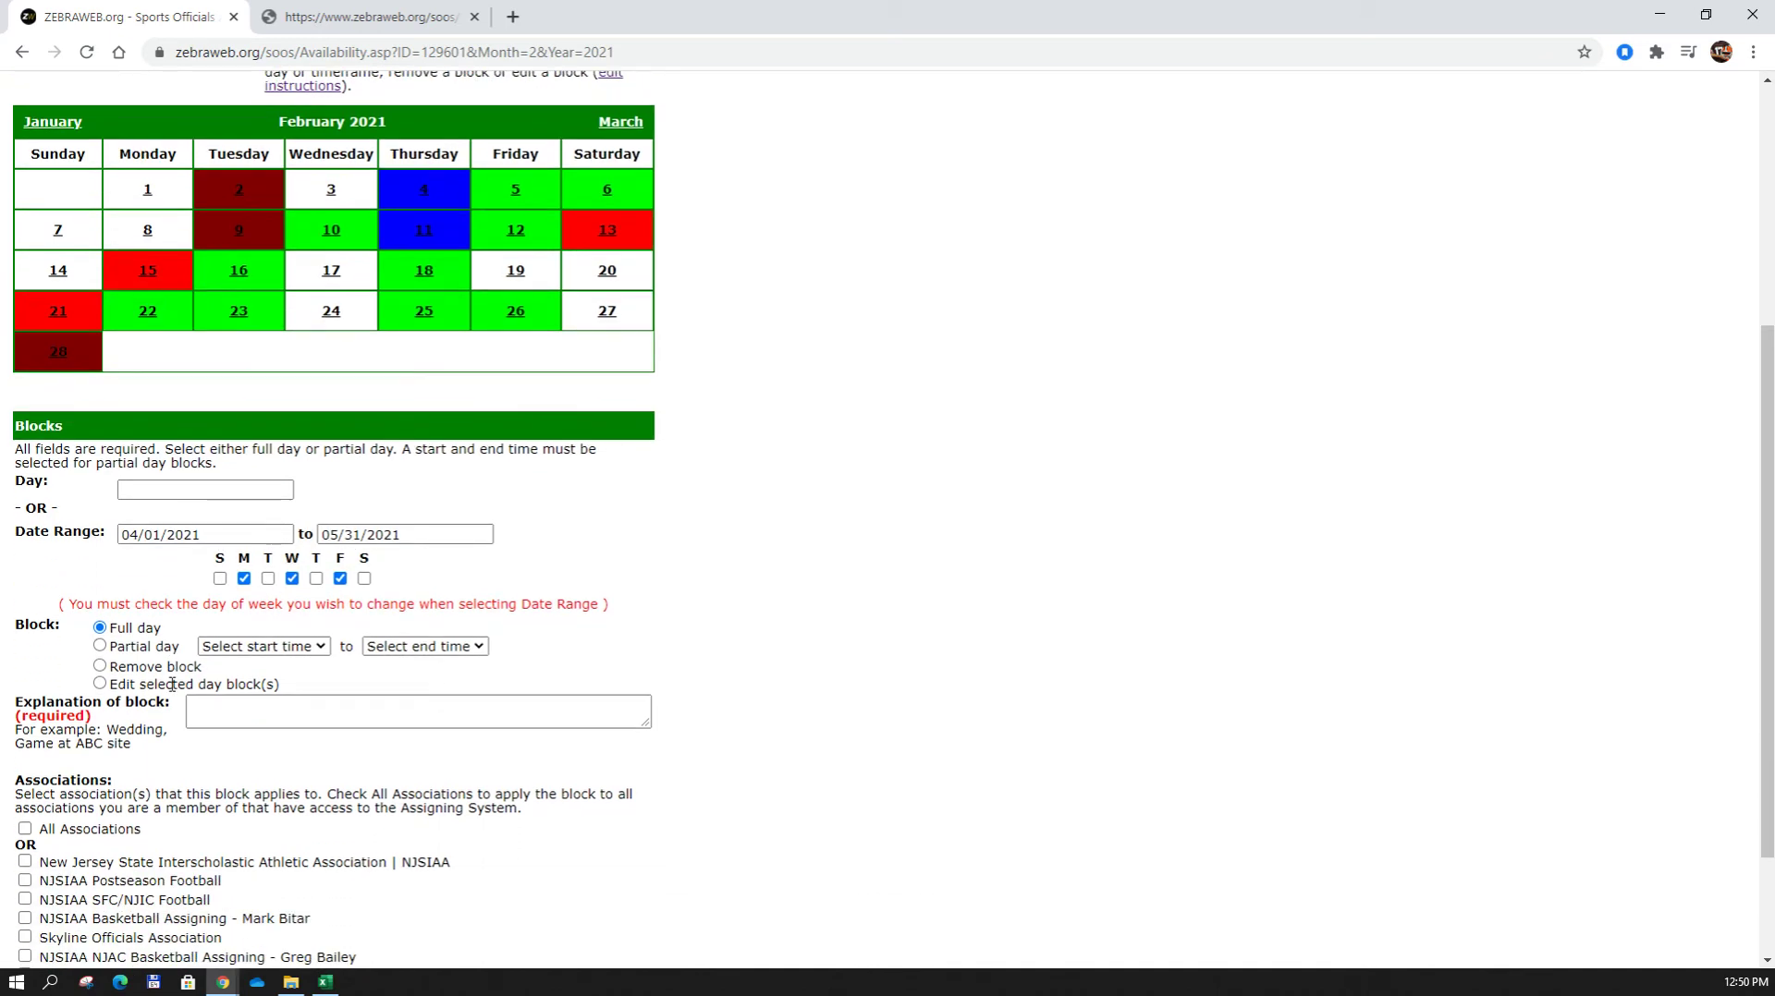
pyautogui.click(100, 646)
pyautogui.click(249, 647)
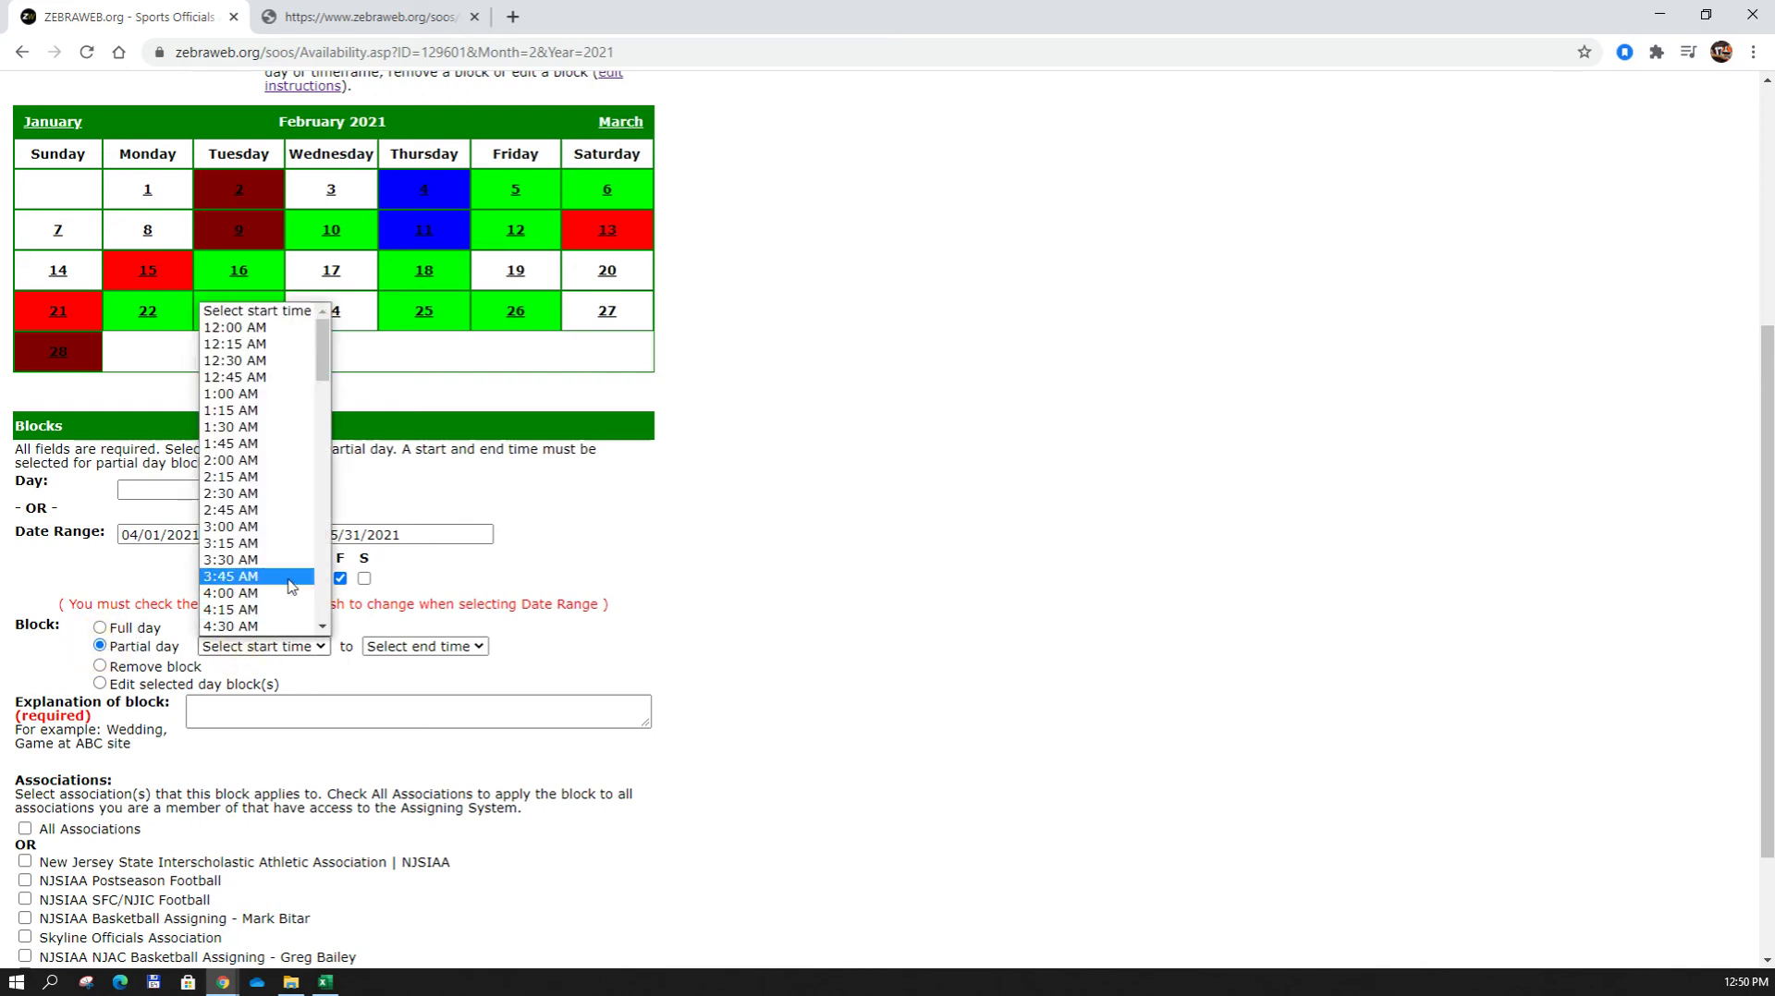
pyautogui.click(268, 327)
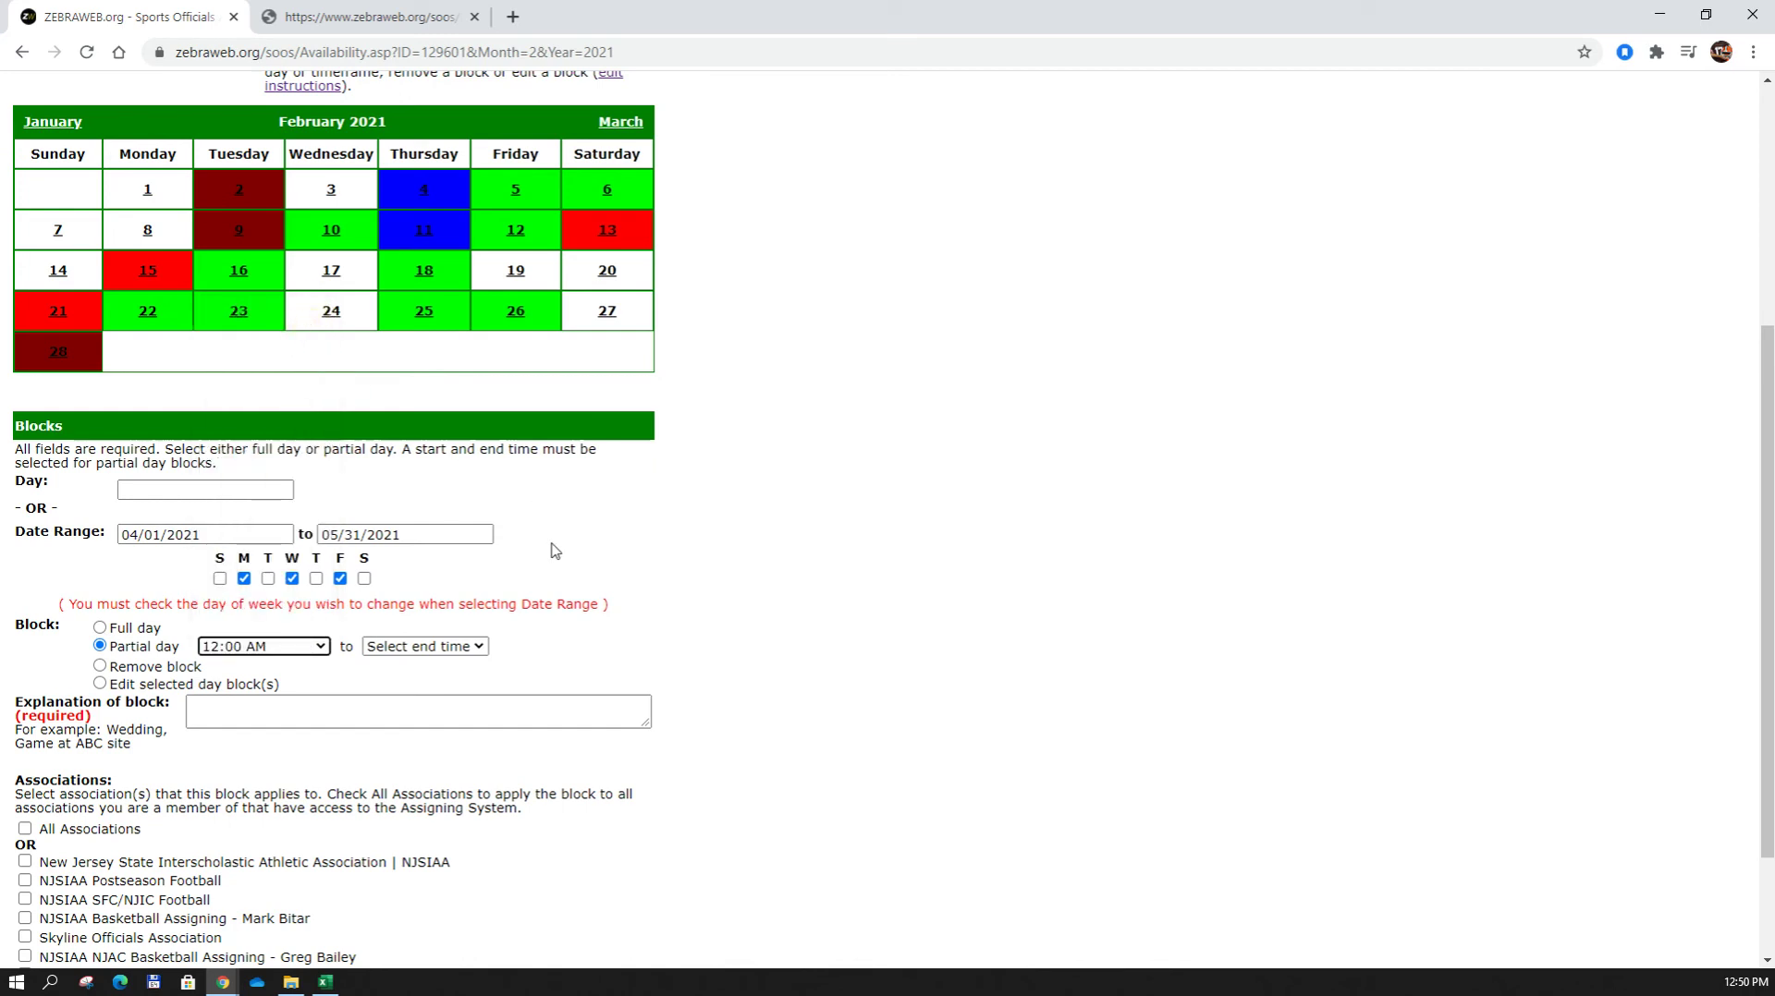
pyautogui.click(488, 647)
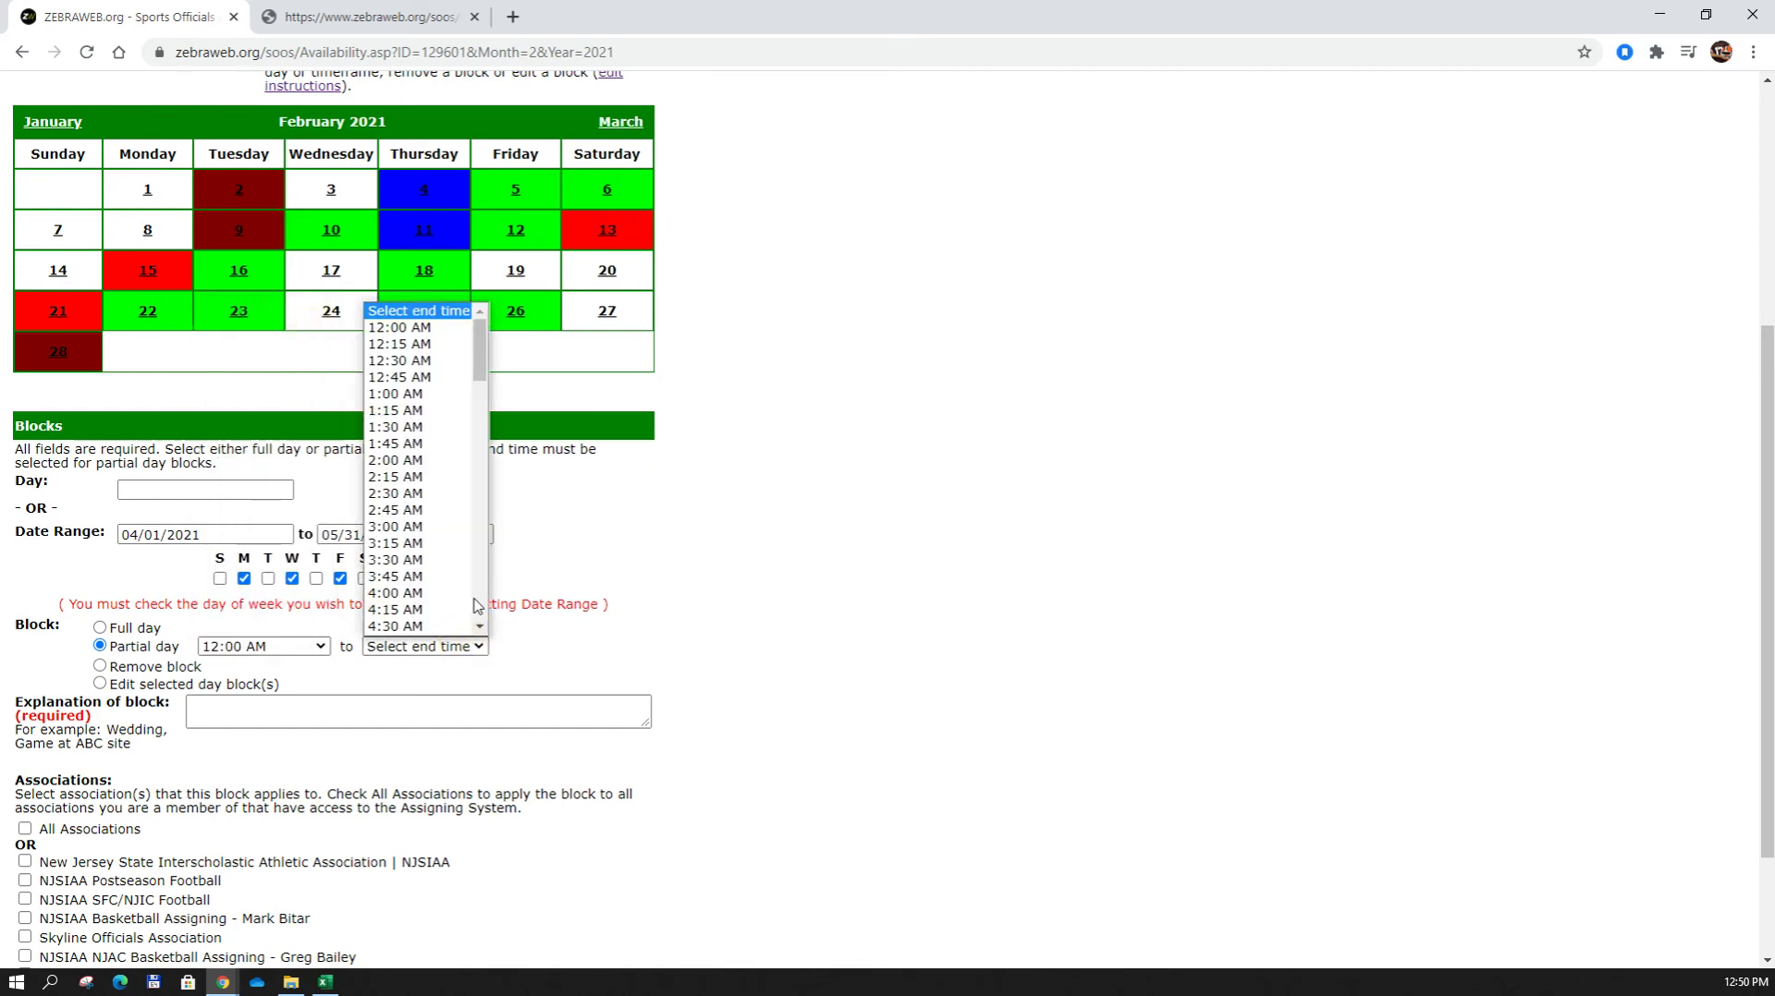
pyautogui.scroll(-8, 455, 591)
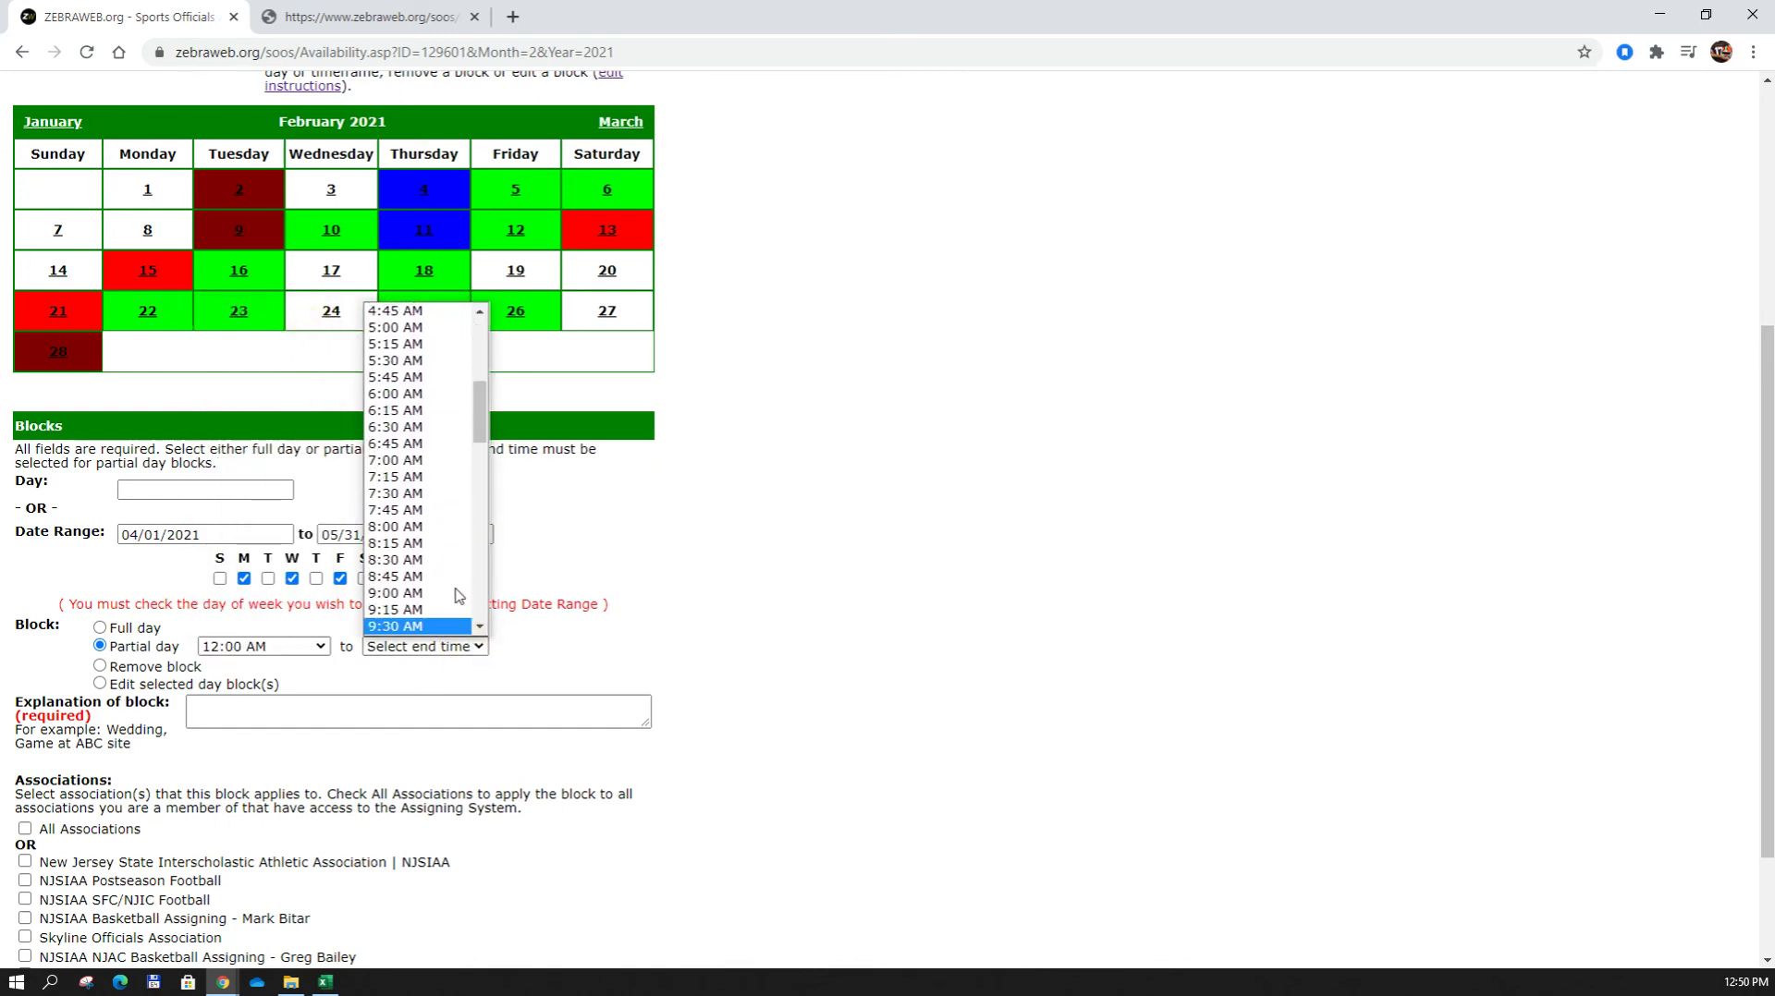
pyautogui.scroll(-6, 456, 594)
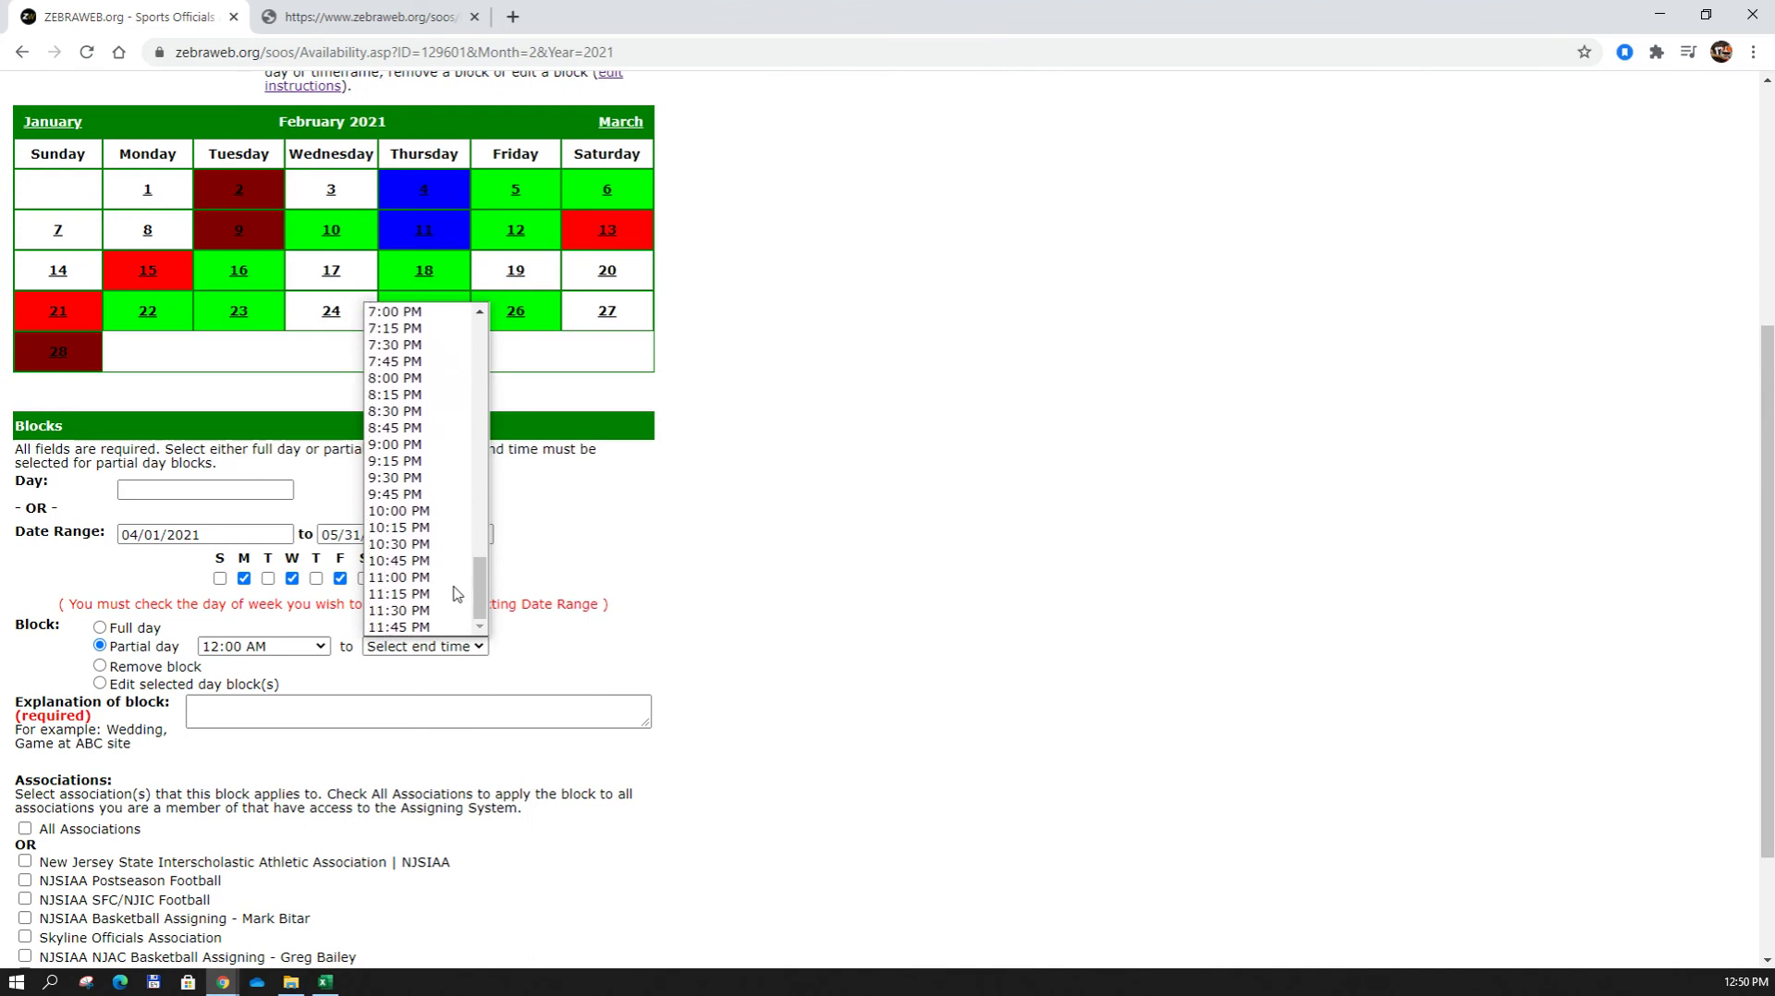
pyautogui.scroll(5, 434, 563)
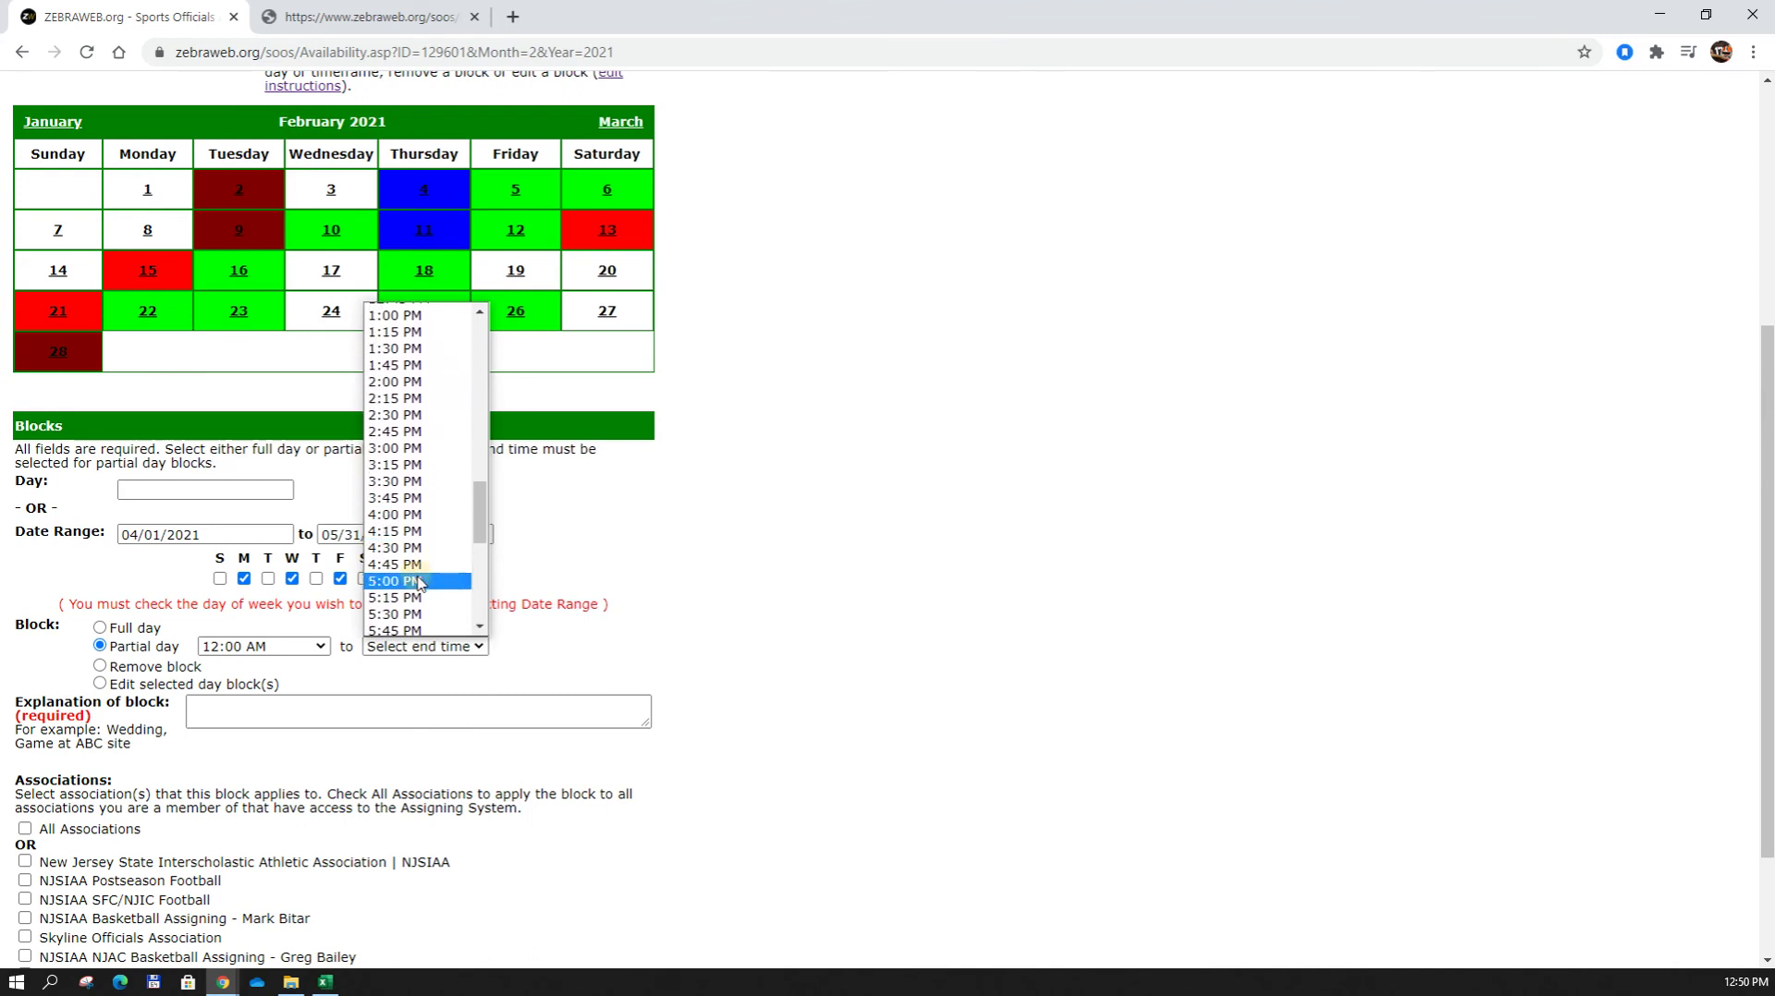
pyautogui.click(416, 581)
# Enter the explanation "Work", apply the recurring block to All Associations, and submit it.
pyautogui.click(285, 713)
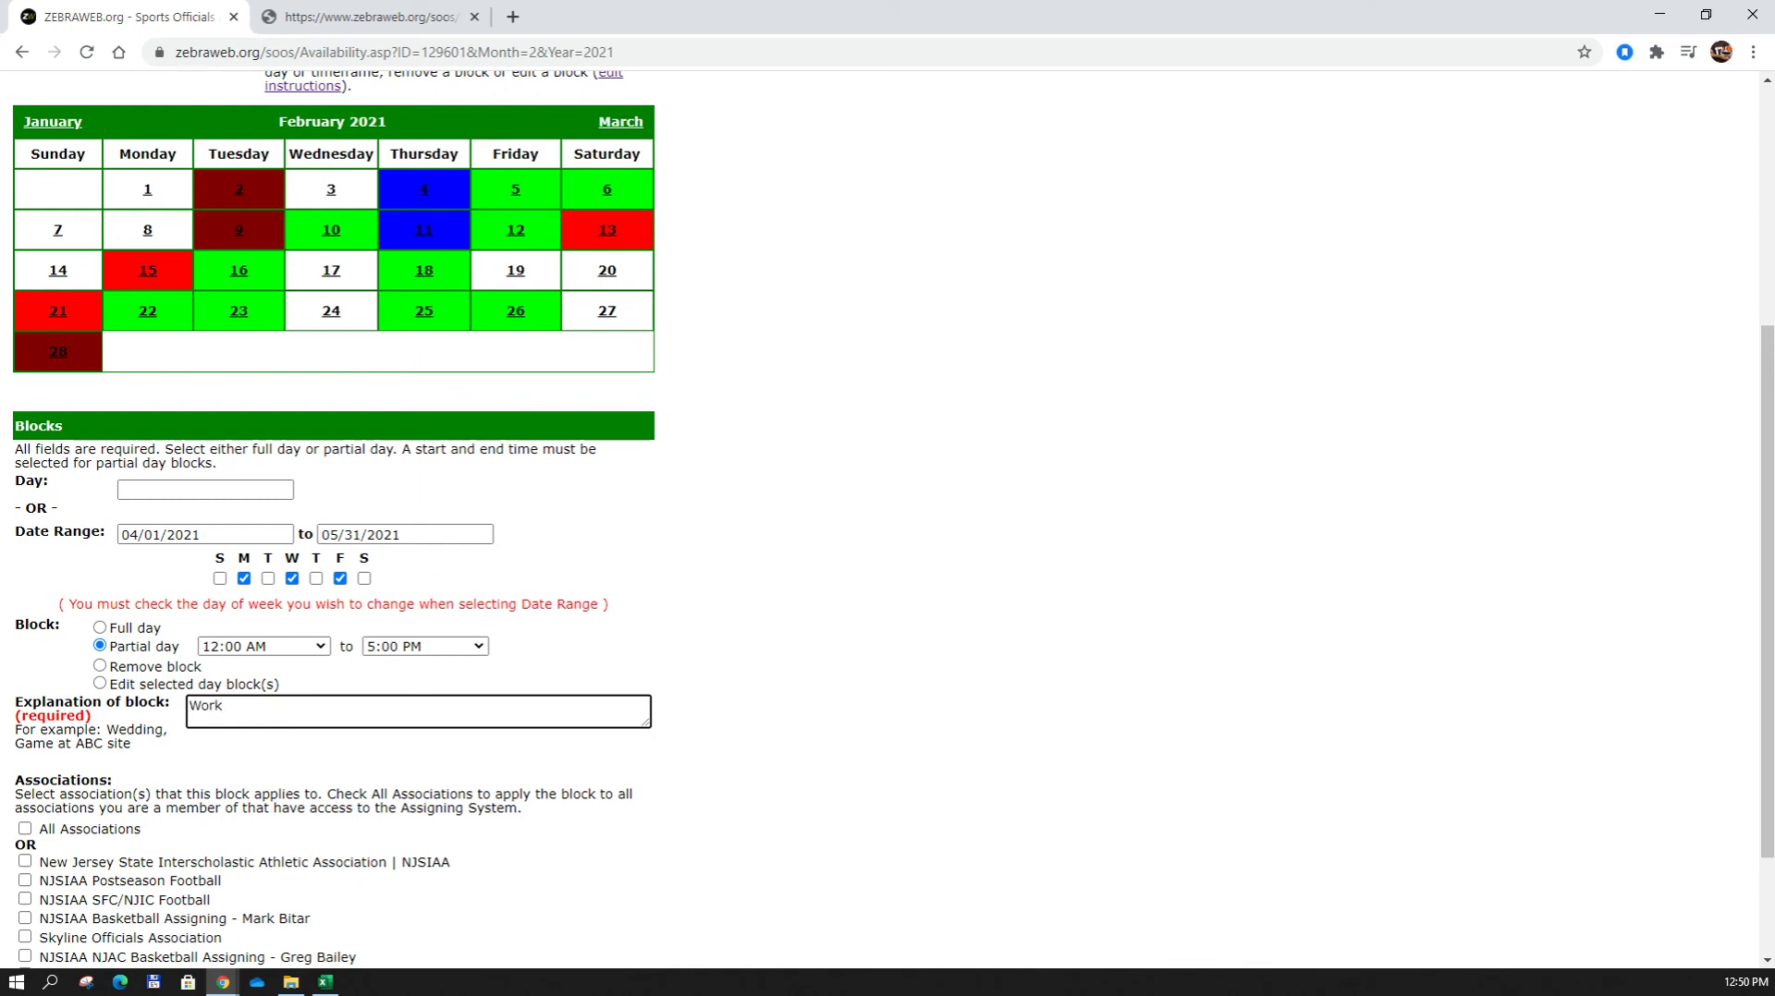
pyautogui.scroll(-2, 370, 554)
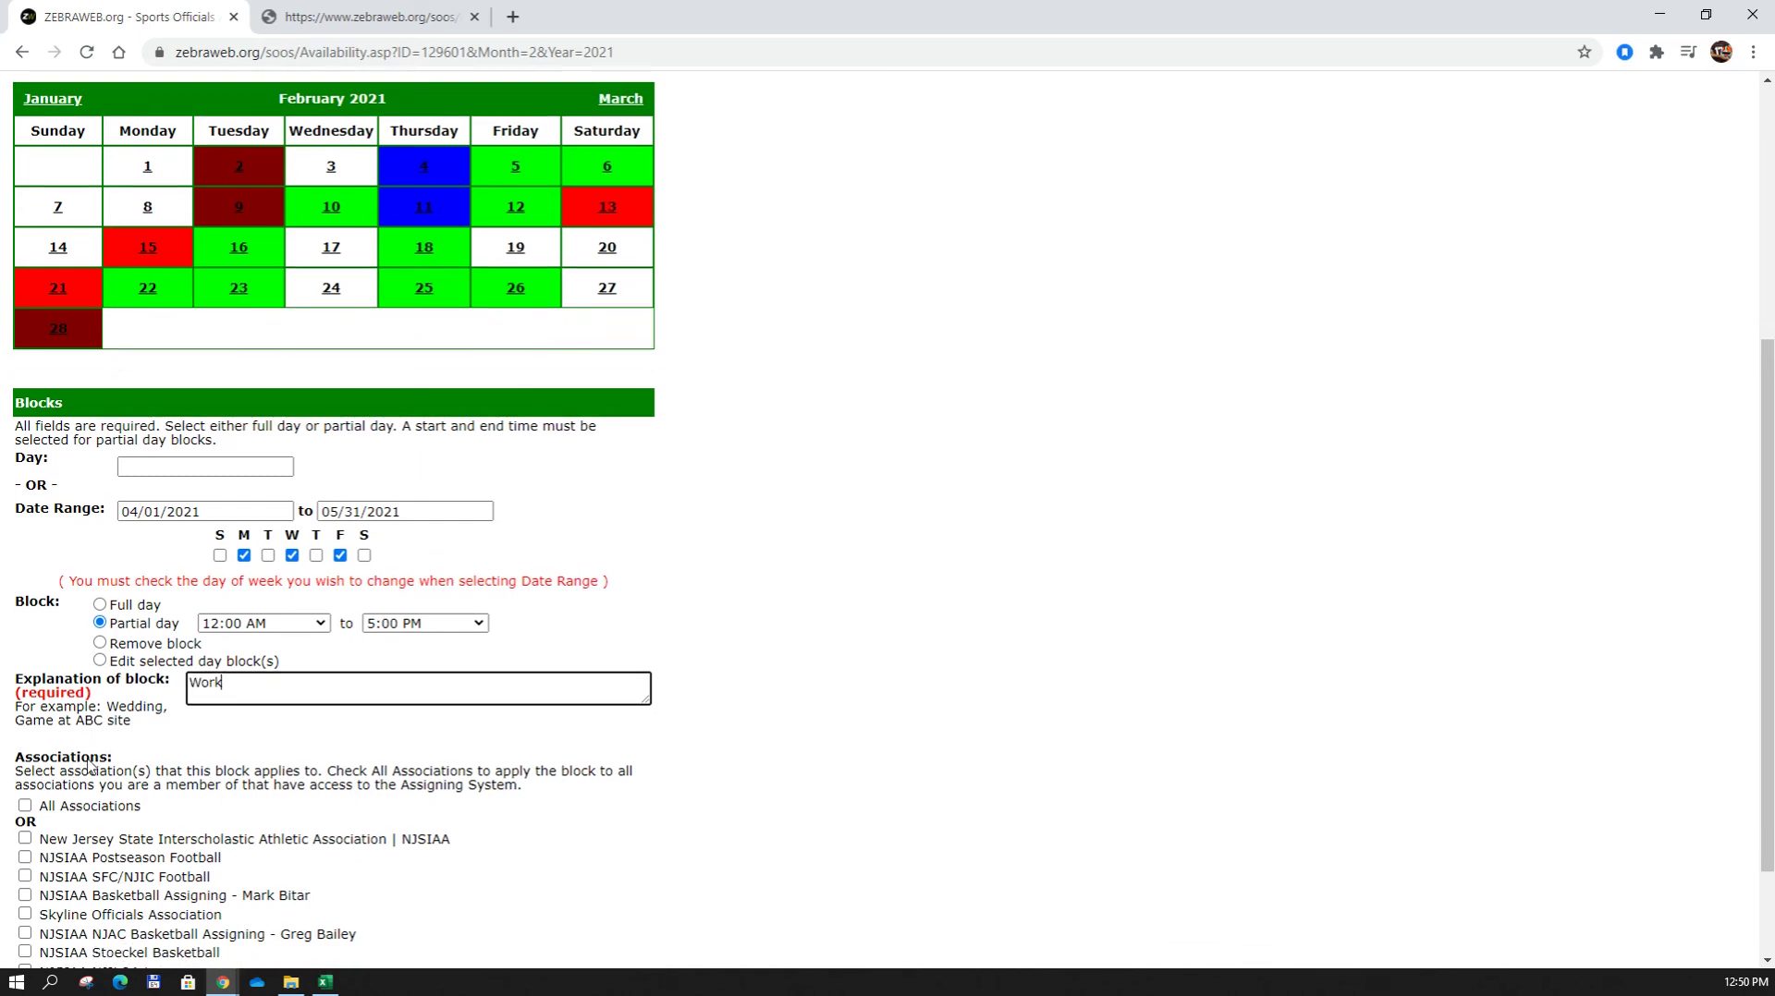
pyautogui.click(25, 729)
pyautogui.scroll(-1, 105, 729)
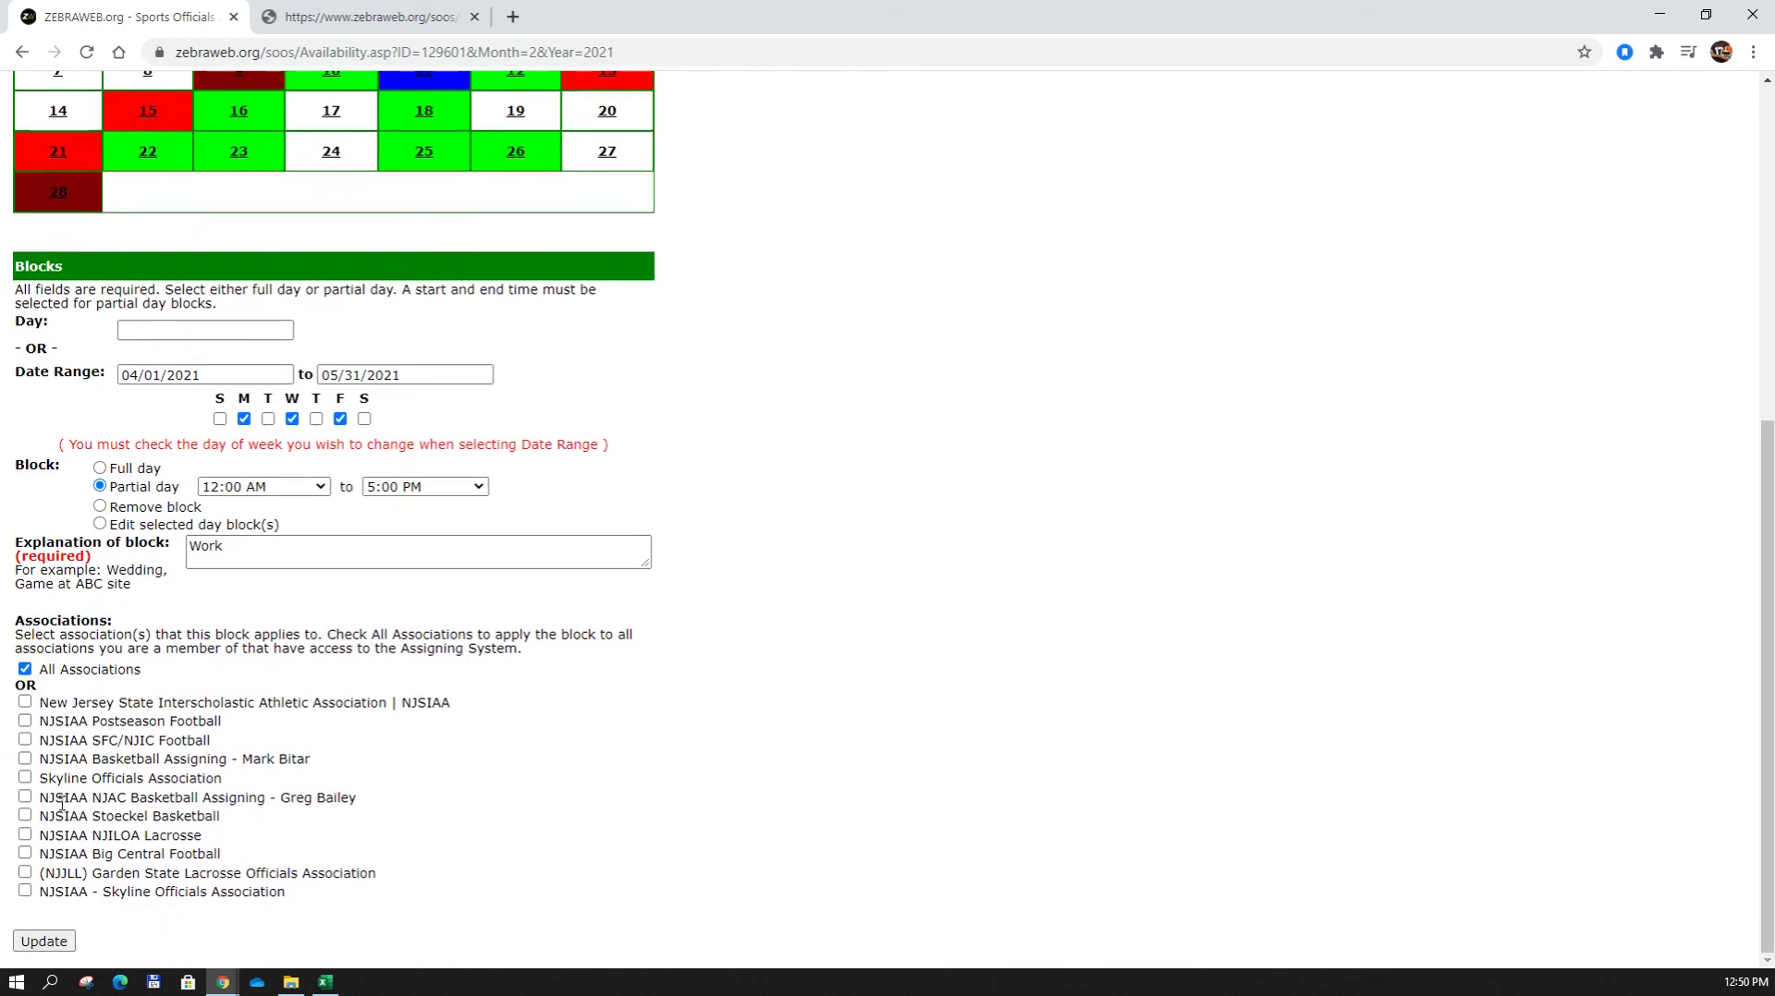
pyautogui.click(61, 943)
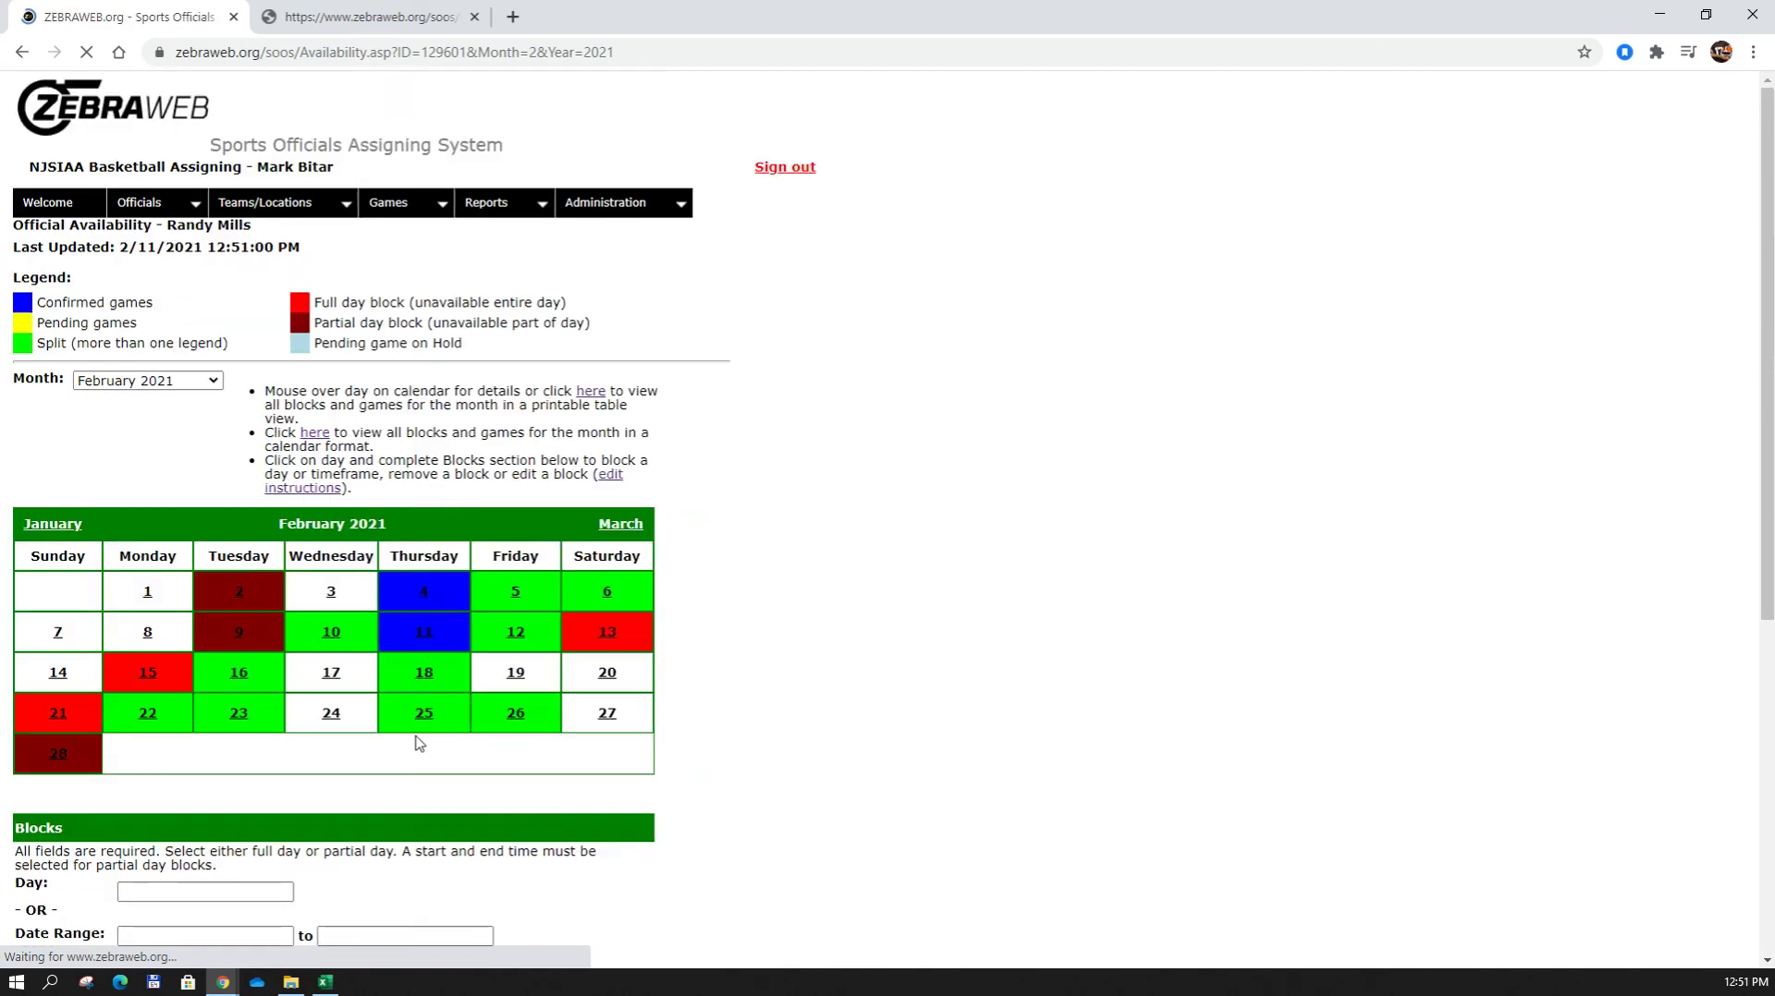
# Check the recurring blocks in the April and May 2021 calendars, including the details for May 3.
pyautogui.click(625, 525)
pyautogui.click(625, 525)
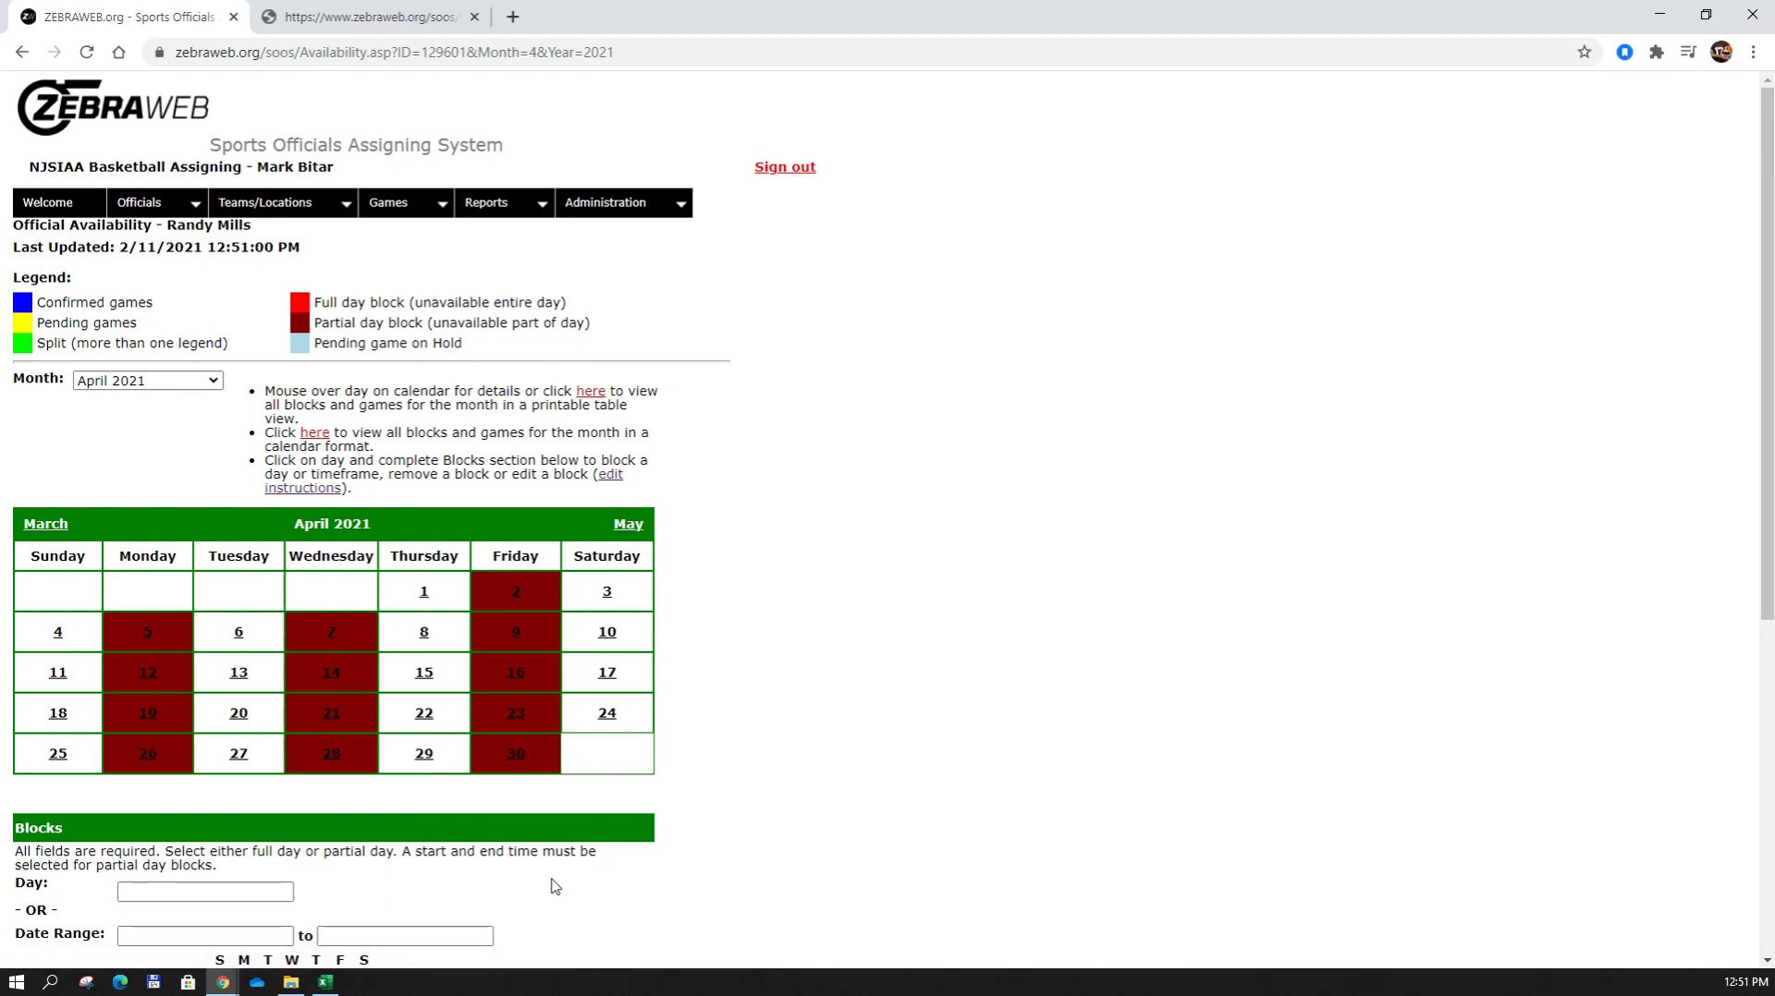
pyautogui.click(628, 525)
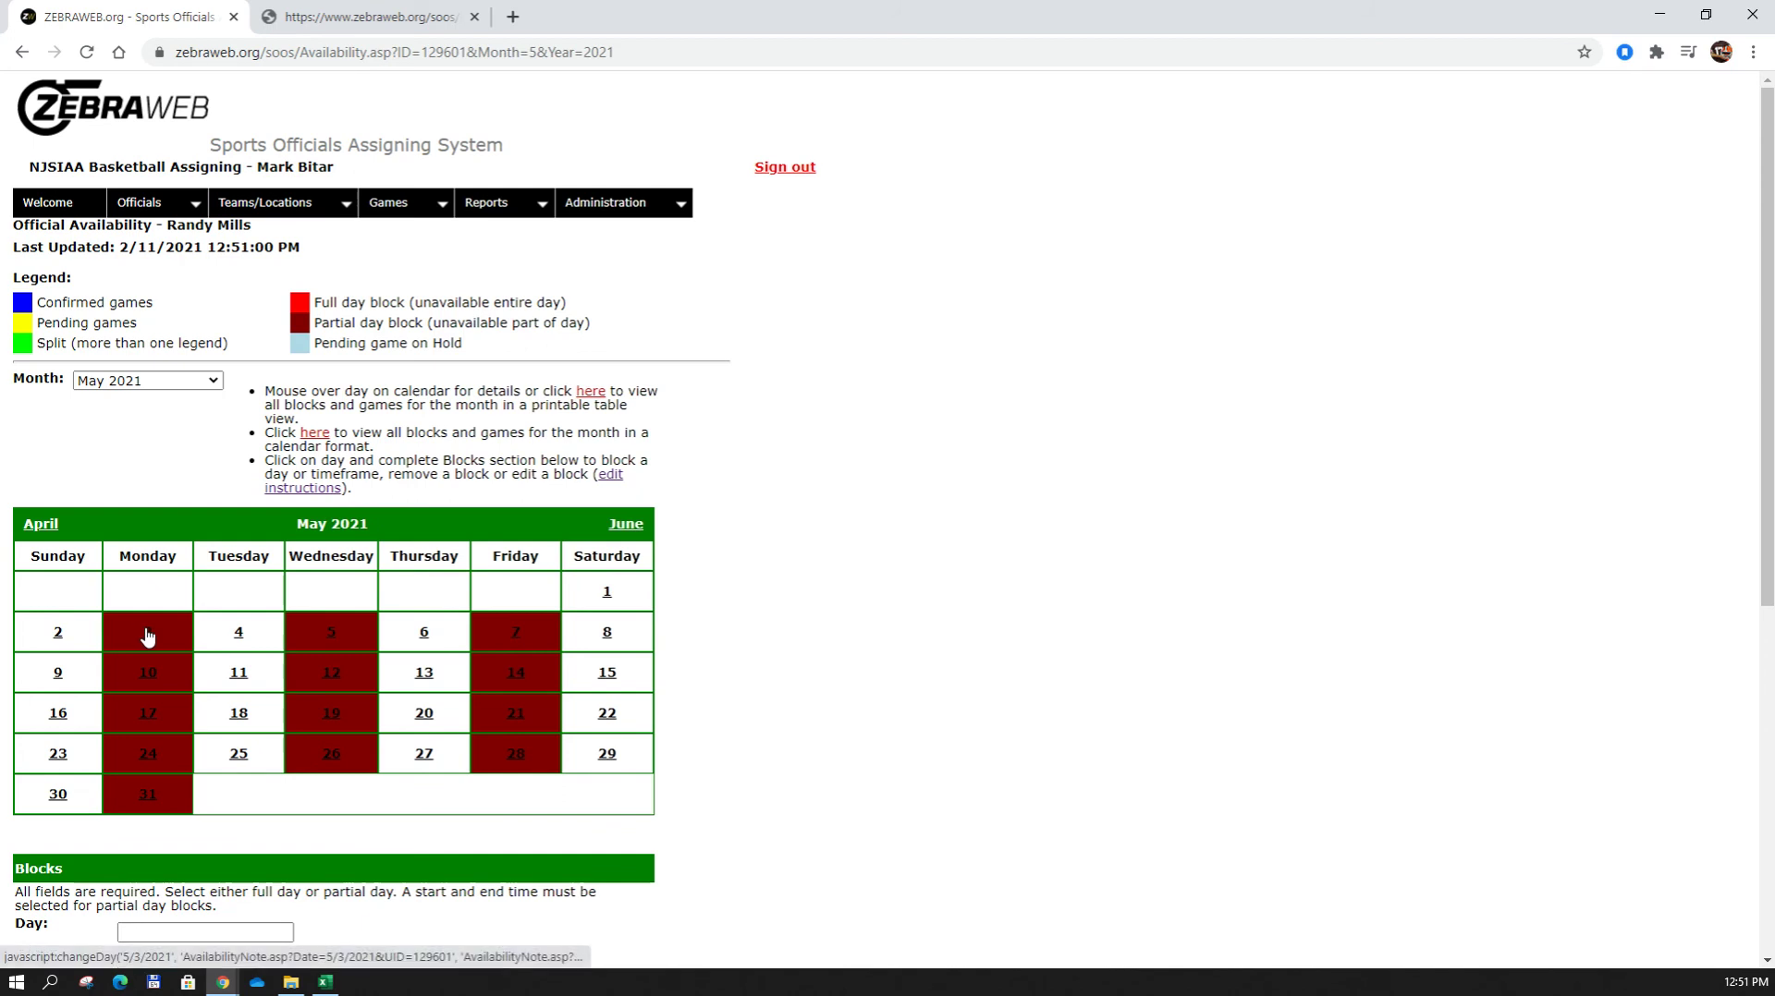
pyautogui.moveTo(148, 636)
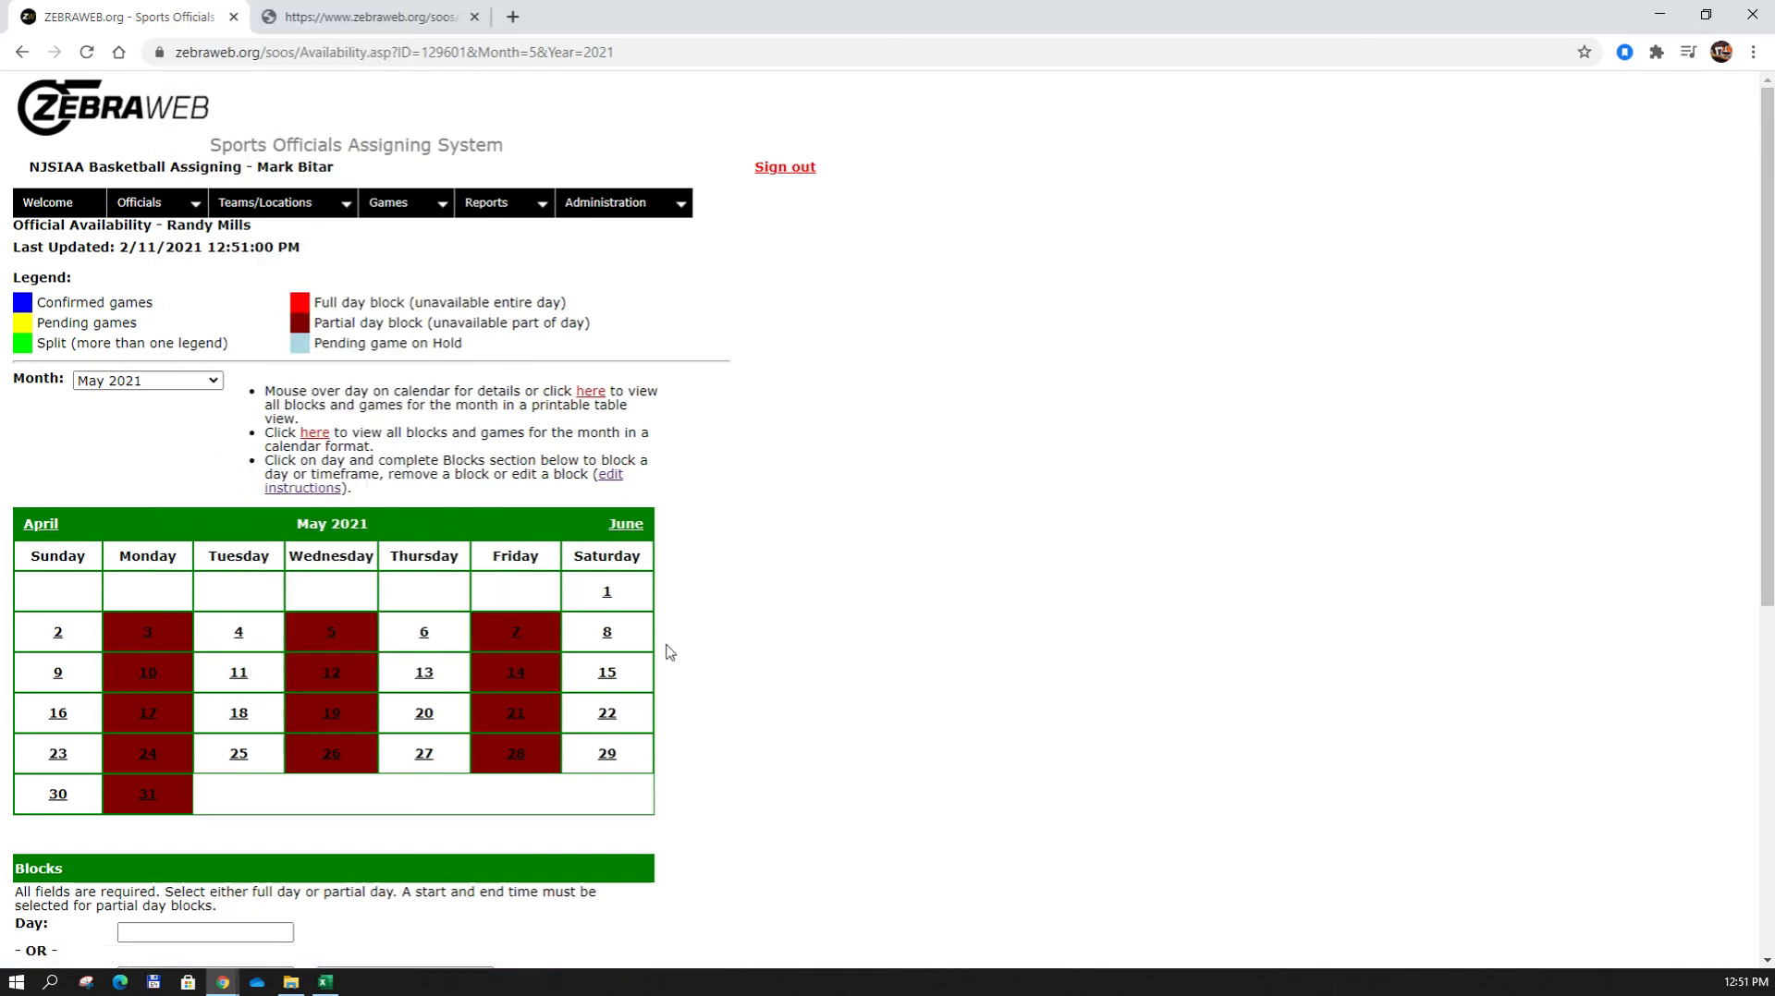
pyautogui.scroll(-6, 669, 652)
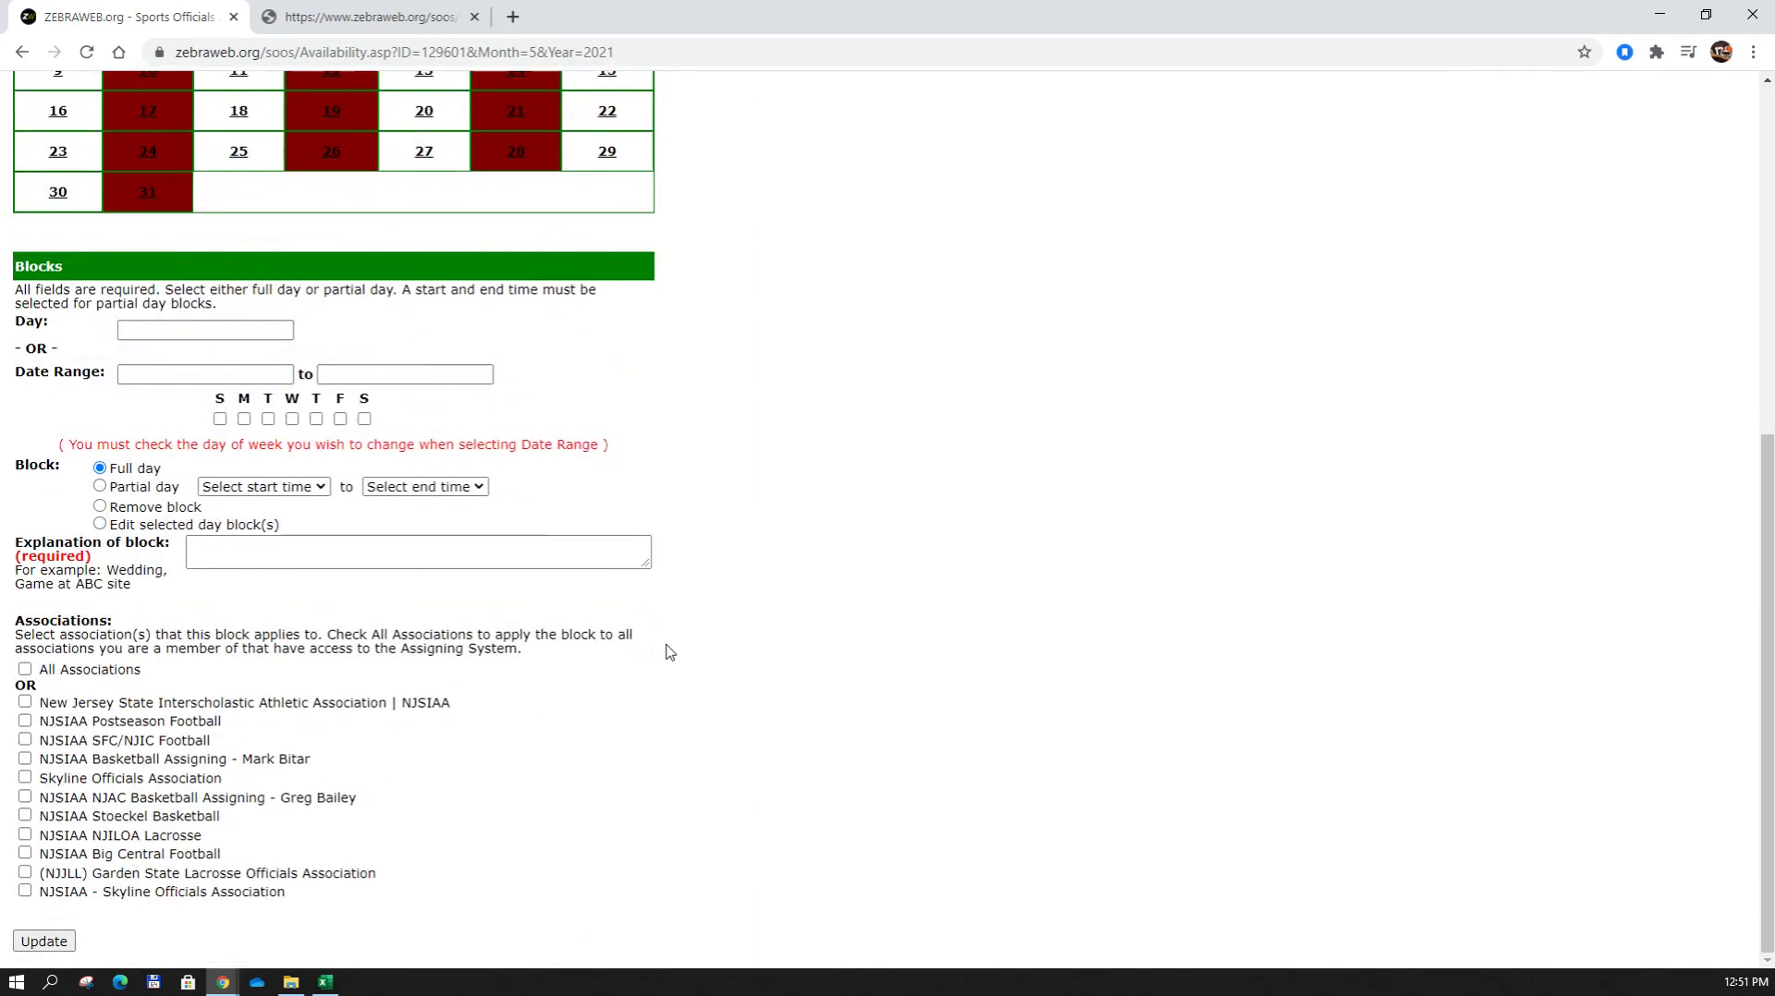
pyautogui.scroll(2, 669, 653)
pyautogui.scroll(1, 661, 646)
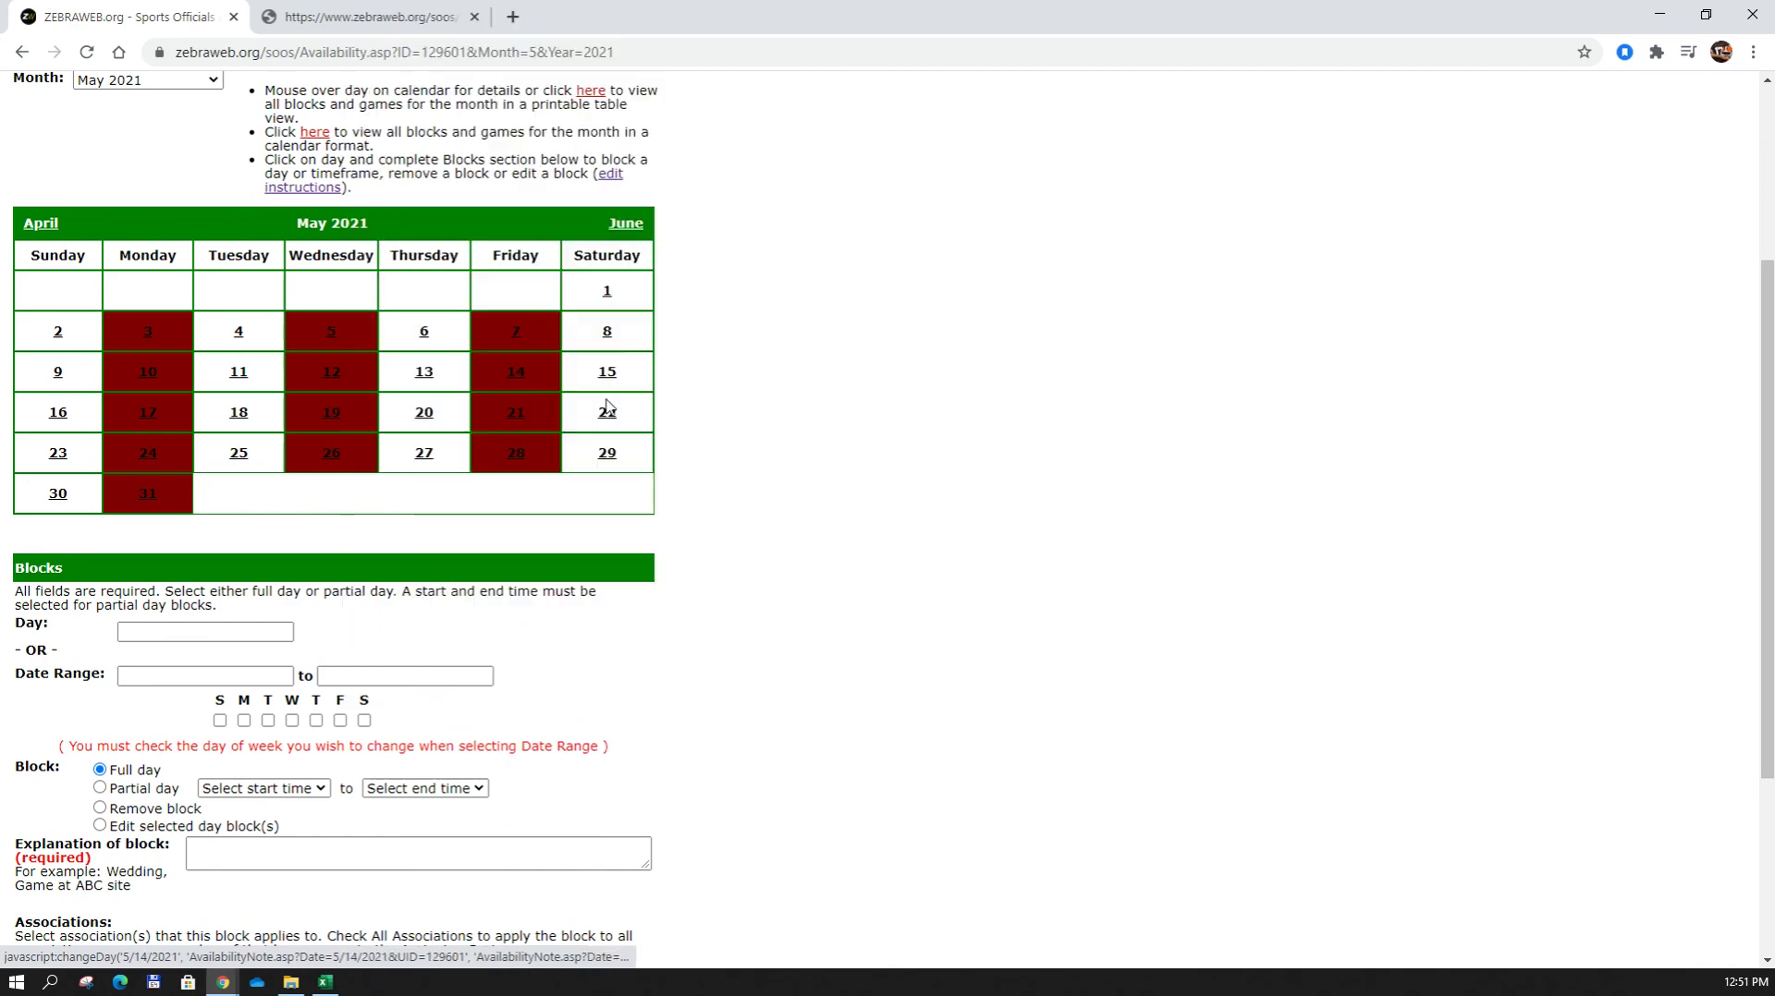
pyautogui.scroll(-3, 735, 548)
pyautogui.scroll(6, 735, 555)
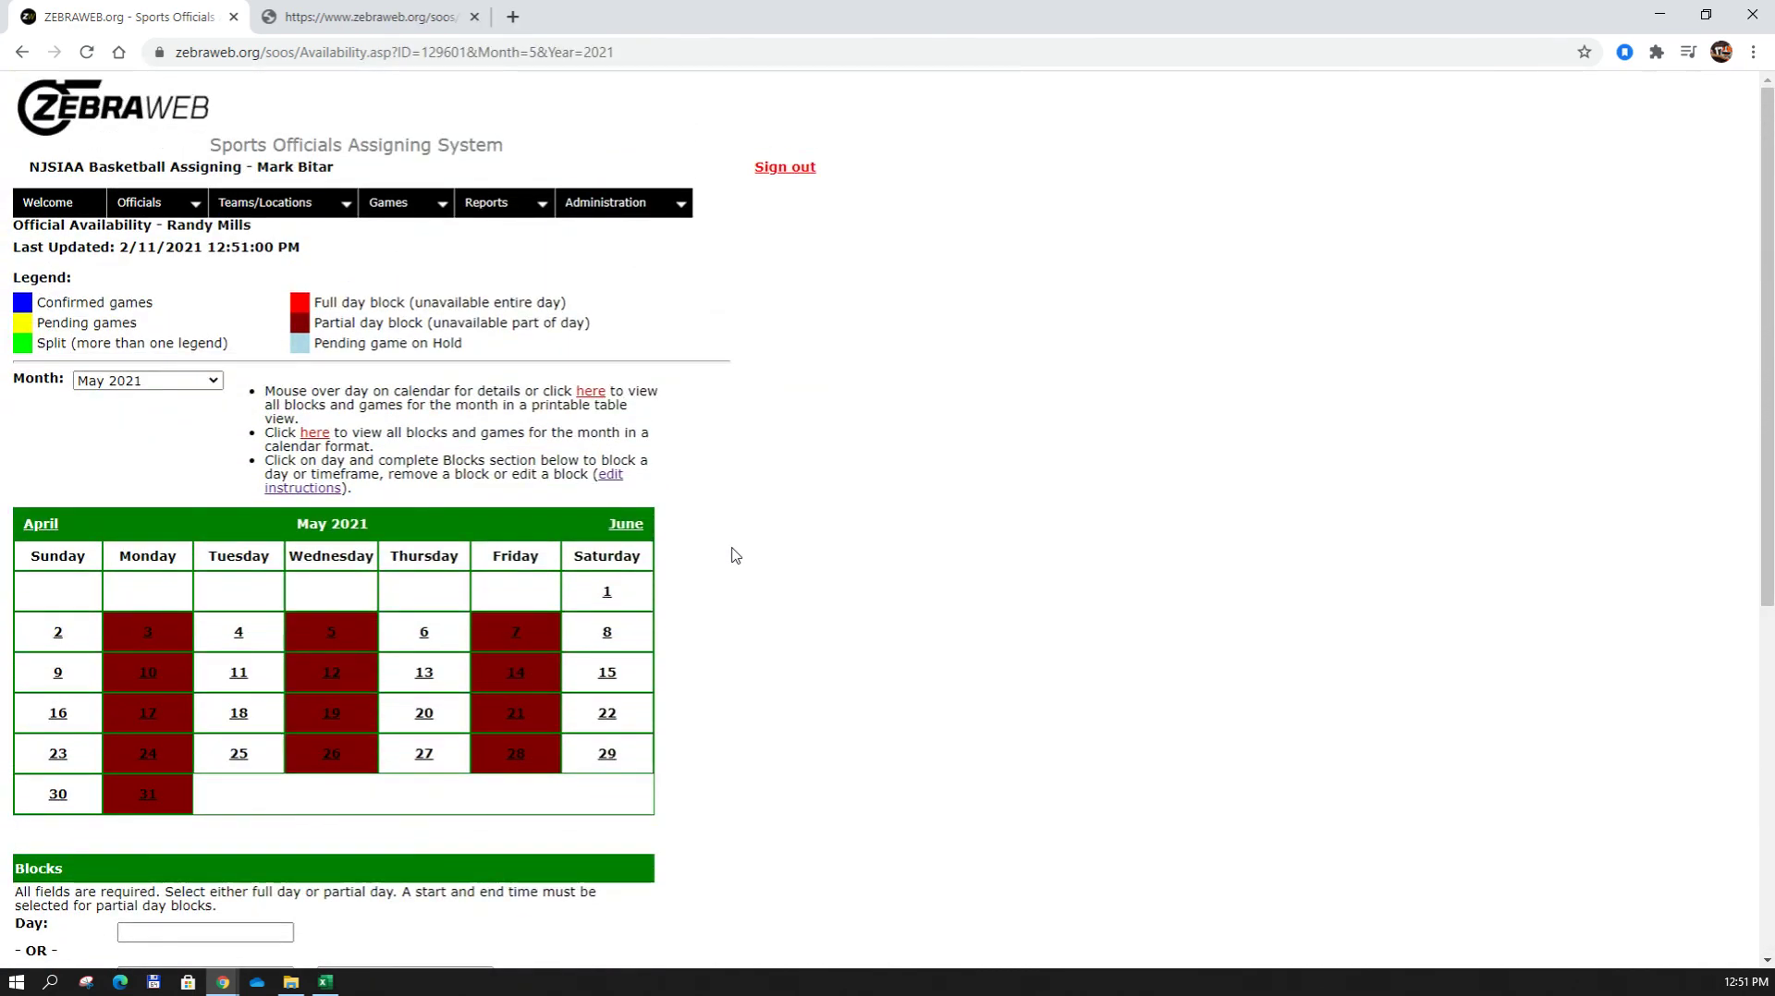
pyautogui.scroll(-6, 735, 555)
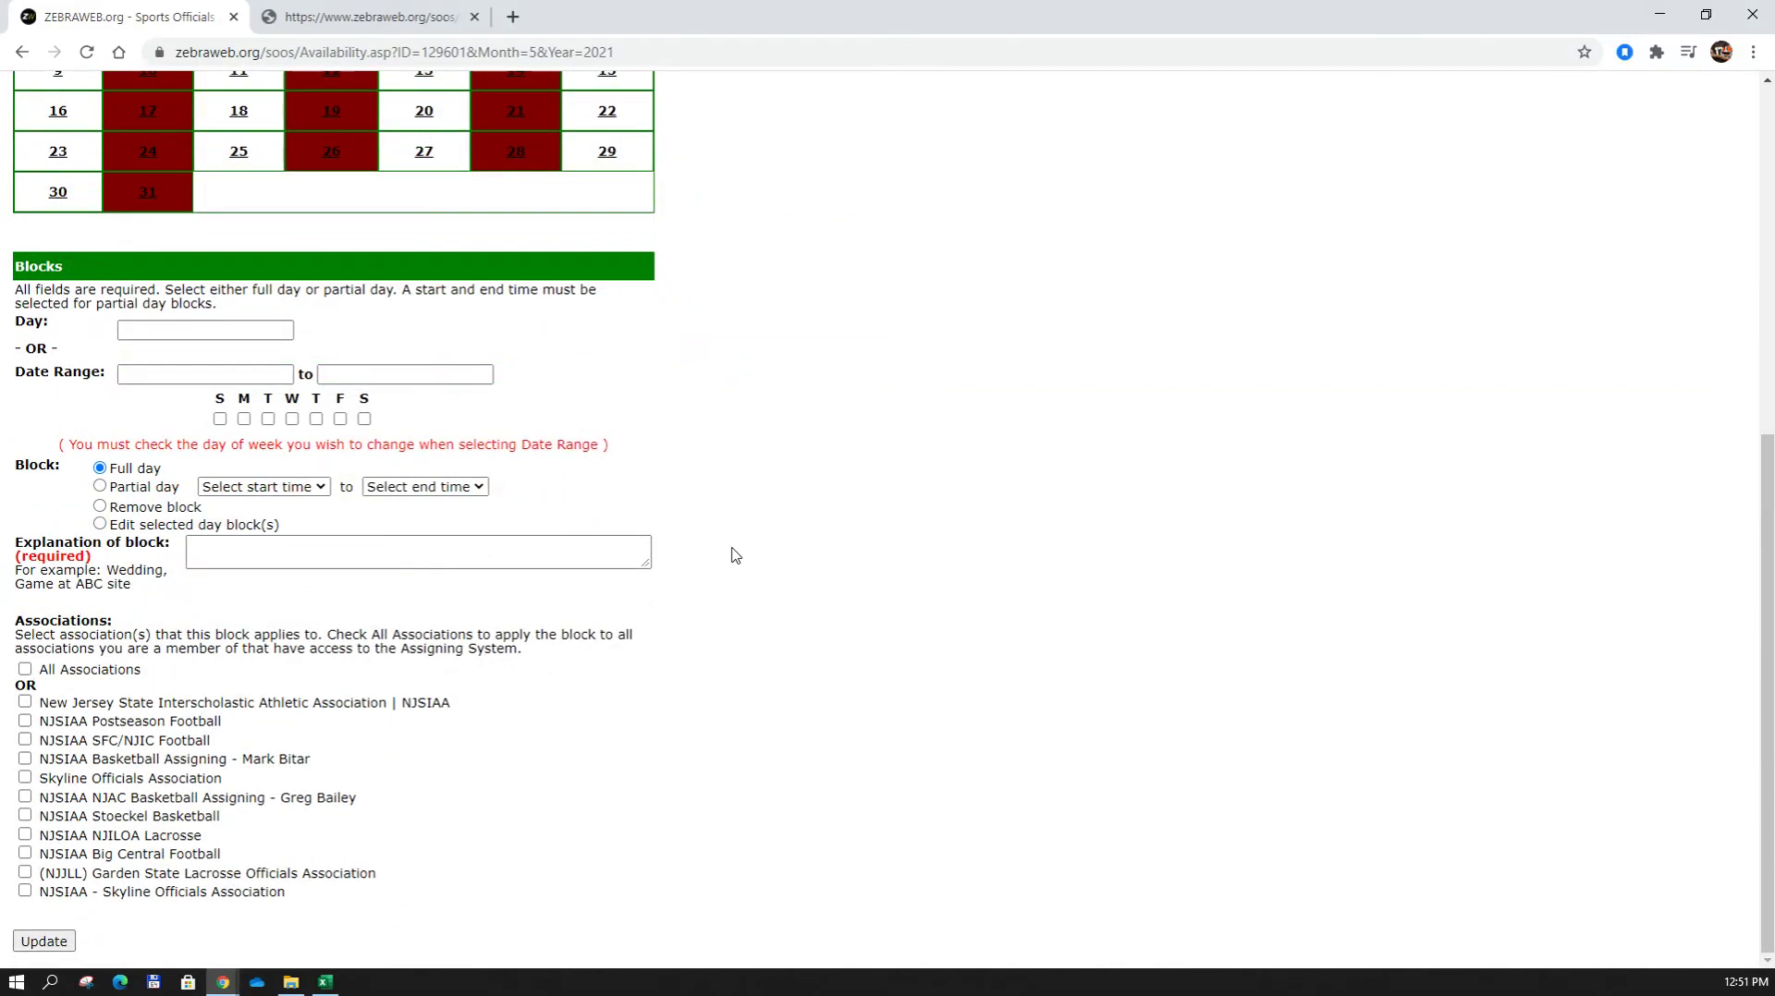
pyautogui.scroll(6, 735, 555)
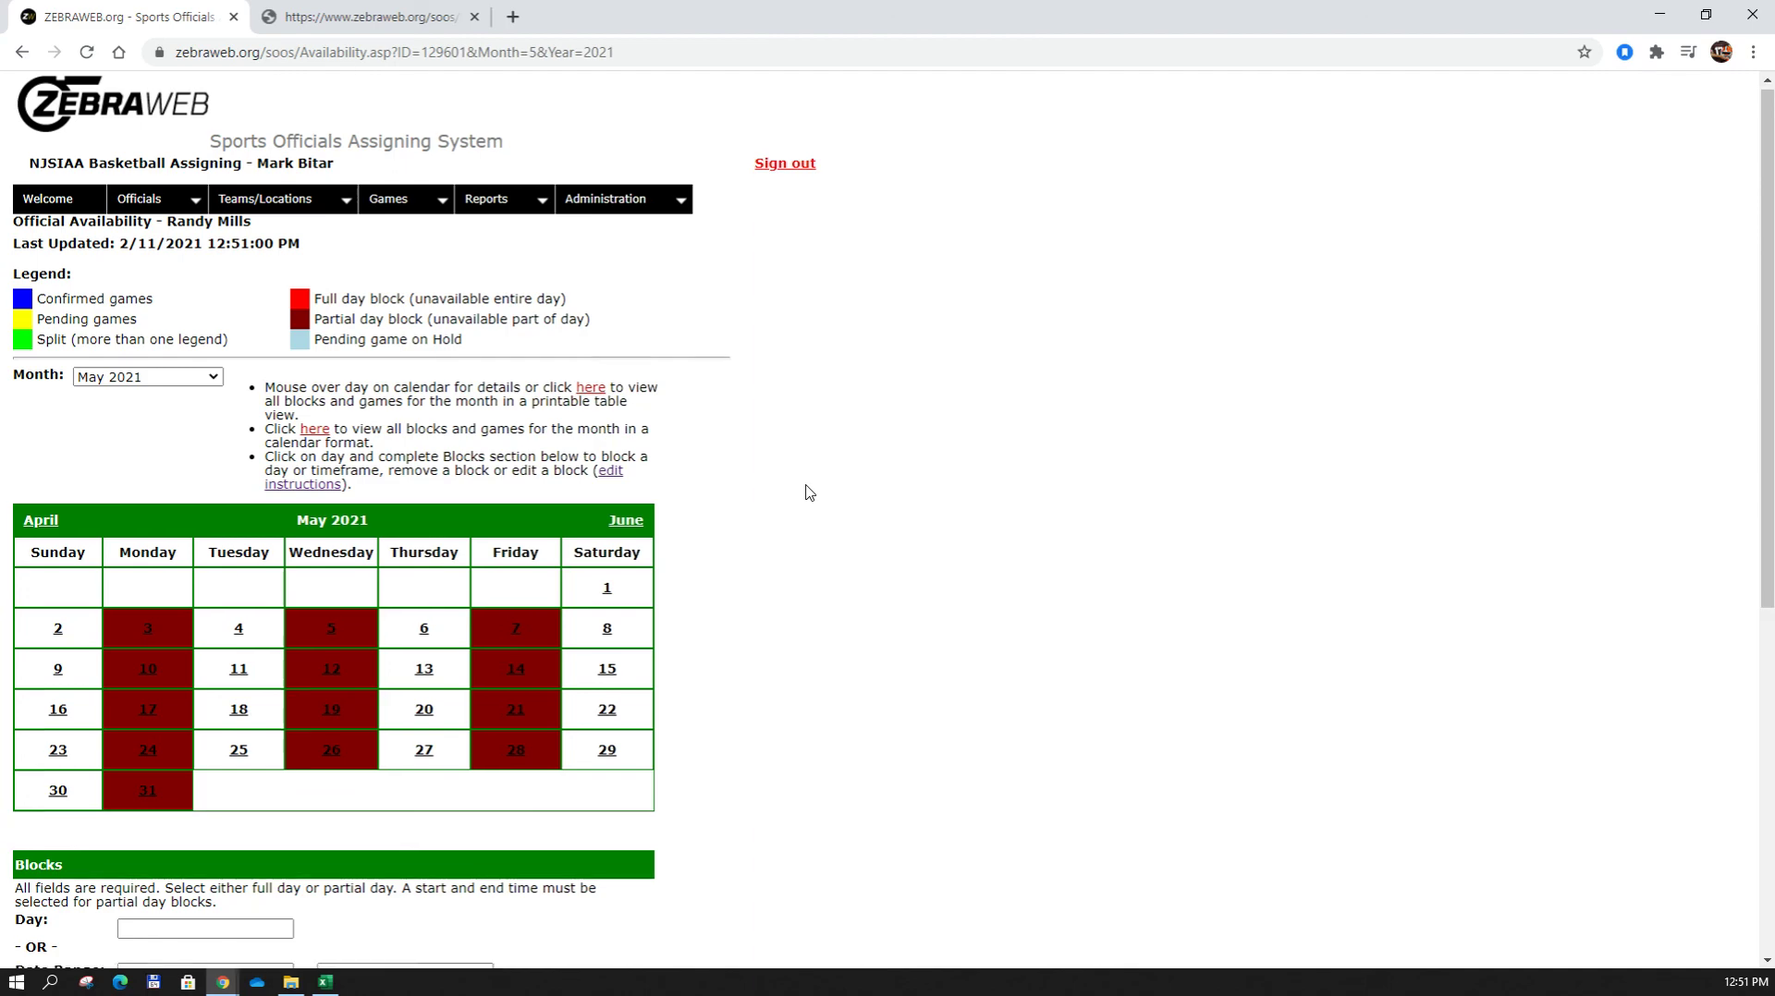
pyautogui.scroll(-5, 810, 490)
pyautogui.scroll(5, 810, 499)
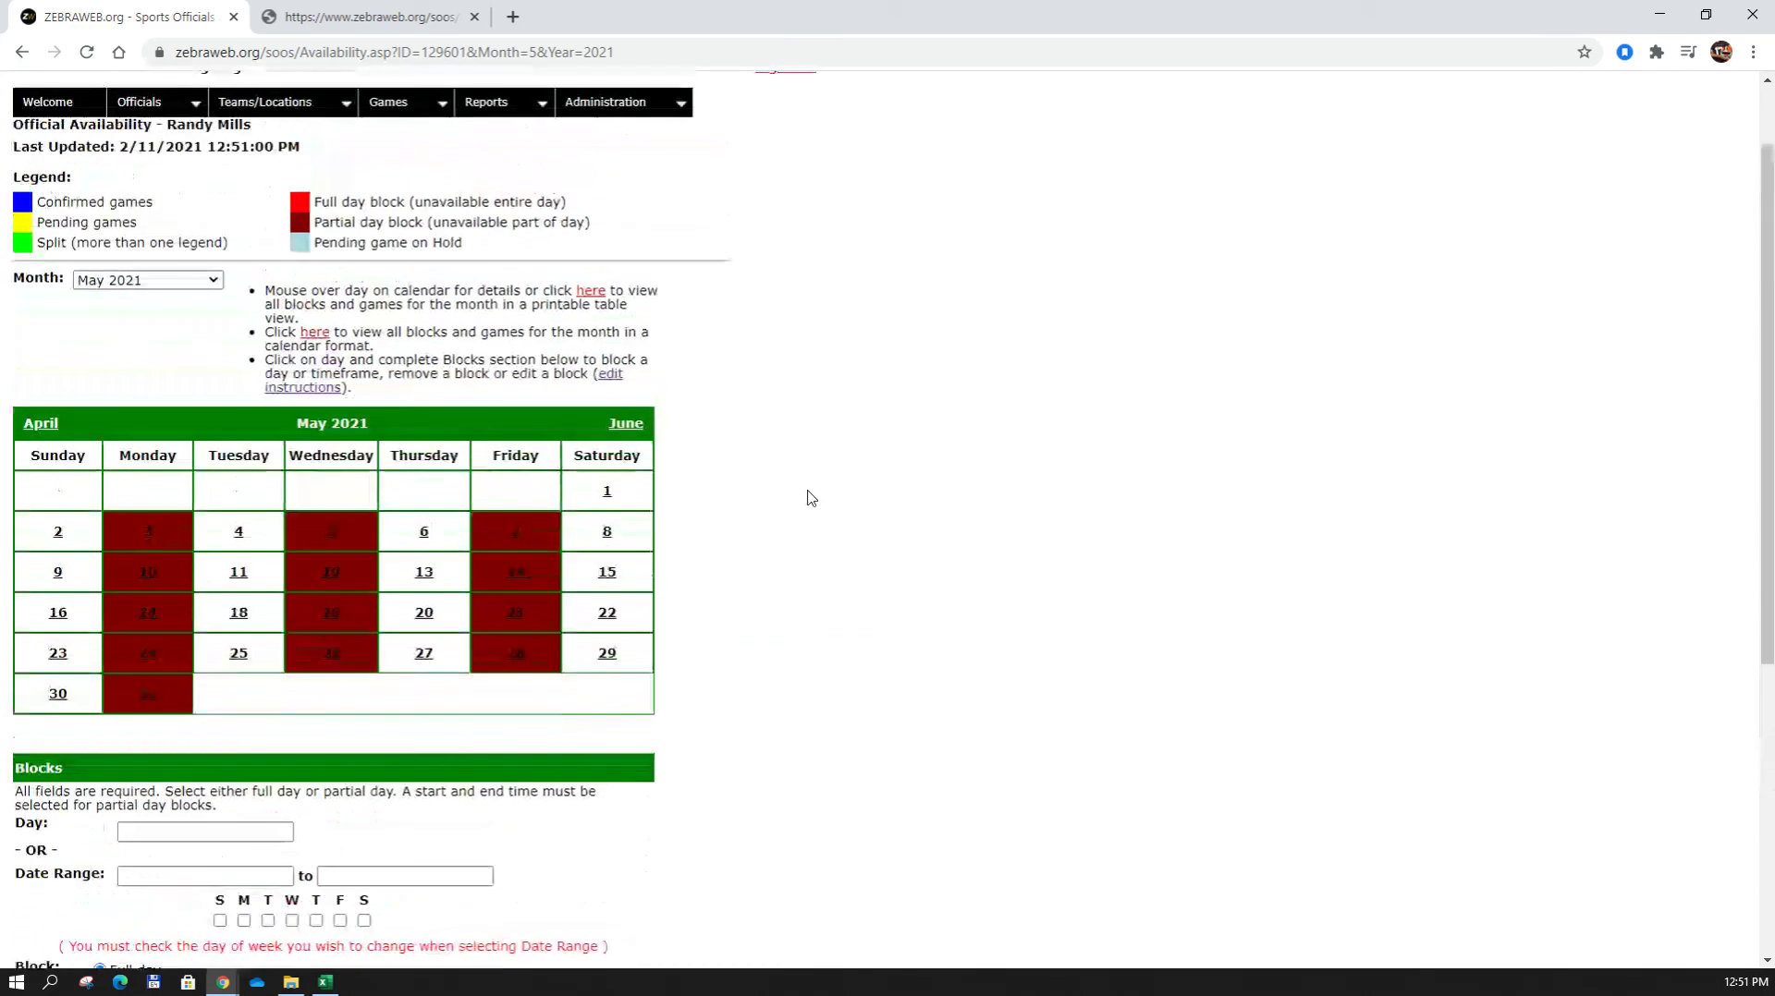